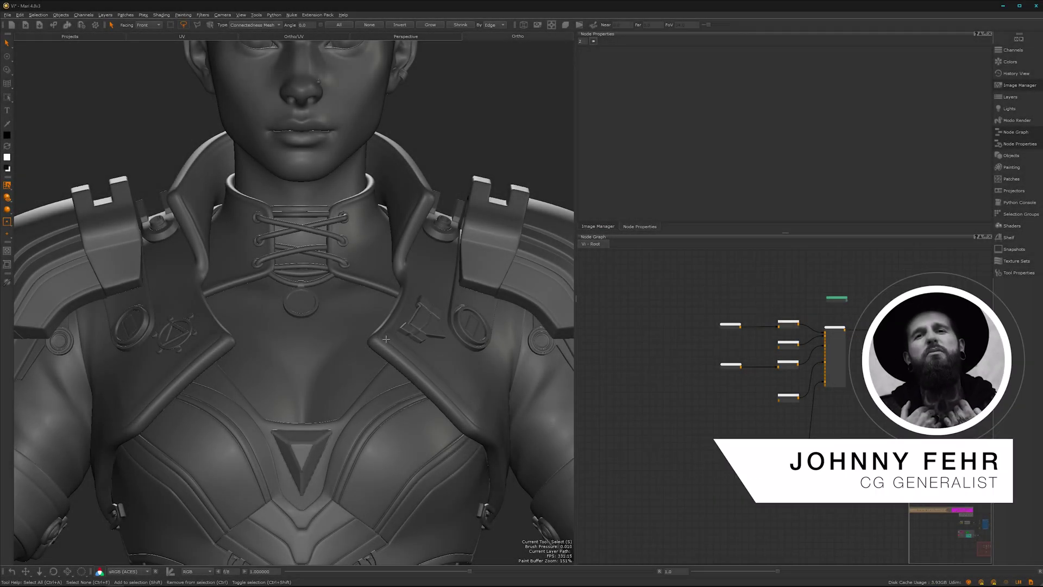
Examine the armoured character from the front and both sides, and look over the shader node graph
{"action": "right_click_drag", "start_coordinate": [386, 339], "coordinate": [294, 358], "text": "alt"}
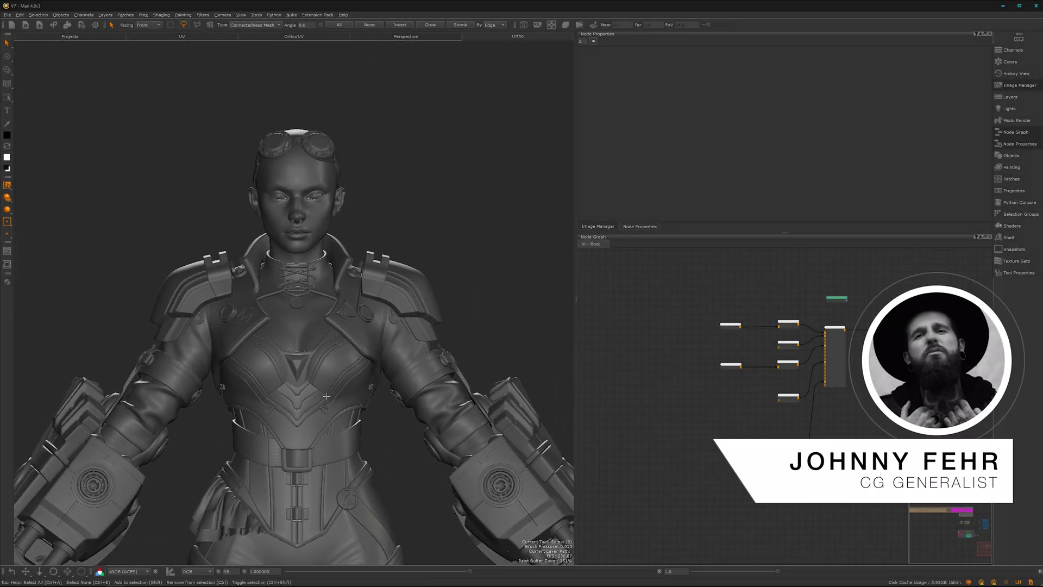
{"action": "middle_click_drag", "start_coordinate": [326, 396], "coordinate": [365, 357]}
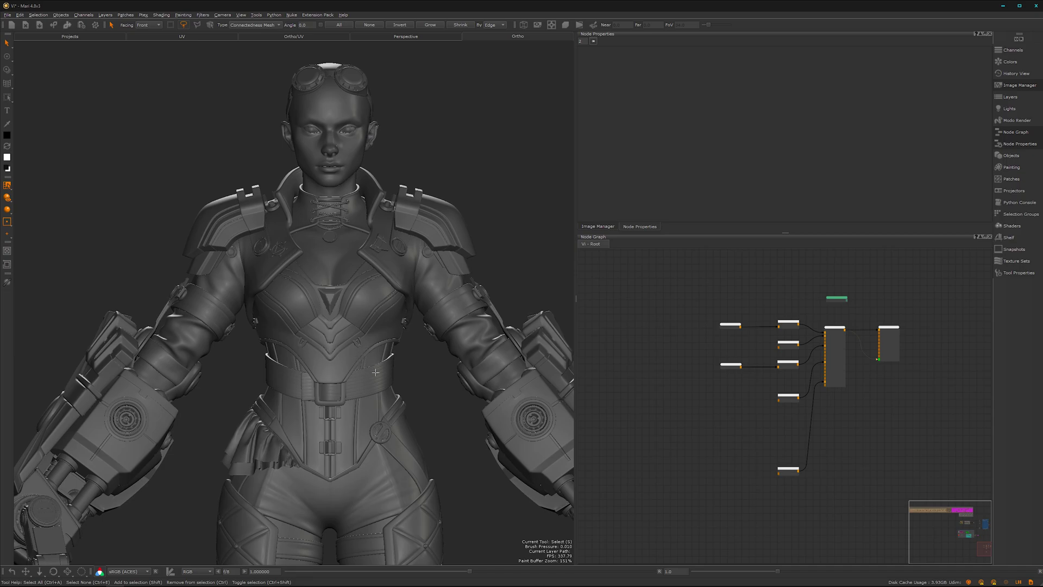
{"action": "mouse_move", "coordinate": [375, 372]}
{"action": "left_mouse_down", "text": "alt"}
{"action": "mouse_move", "coordinate": [311, 378]}
{"action": "mouse_move", "coordinate": [375, 371]}
{"action": "left_mouse_up", "text": "alt"}
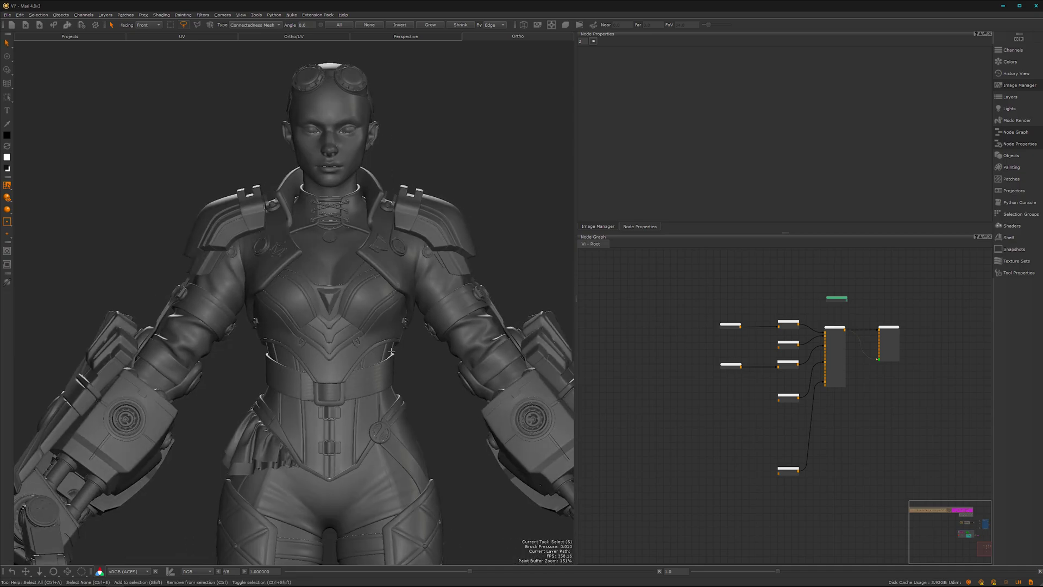
{"action": "right_click_drag", "start_coordinate": [386, 354], "coordinate": [363, 357], "text": "alt"}
{"action": "middle_click_drag", "start_coordinate": [356, 368], "coordinate": [338, 350], "text": "alt"}
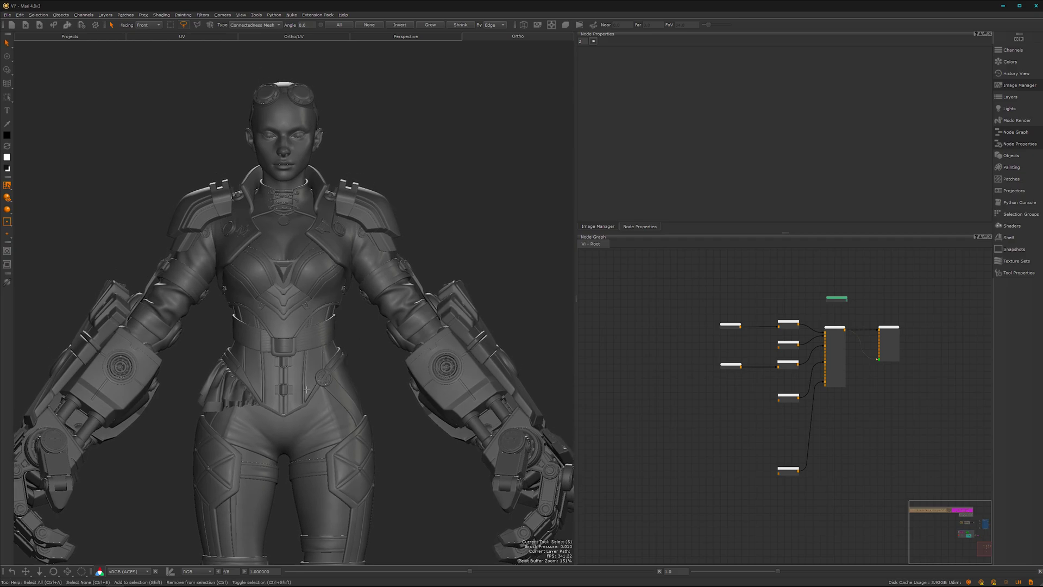
{"action": "middle_click_drag", "start_coordinate": [306, 390], "coordinate": [377, 350]}
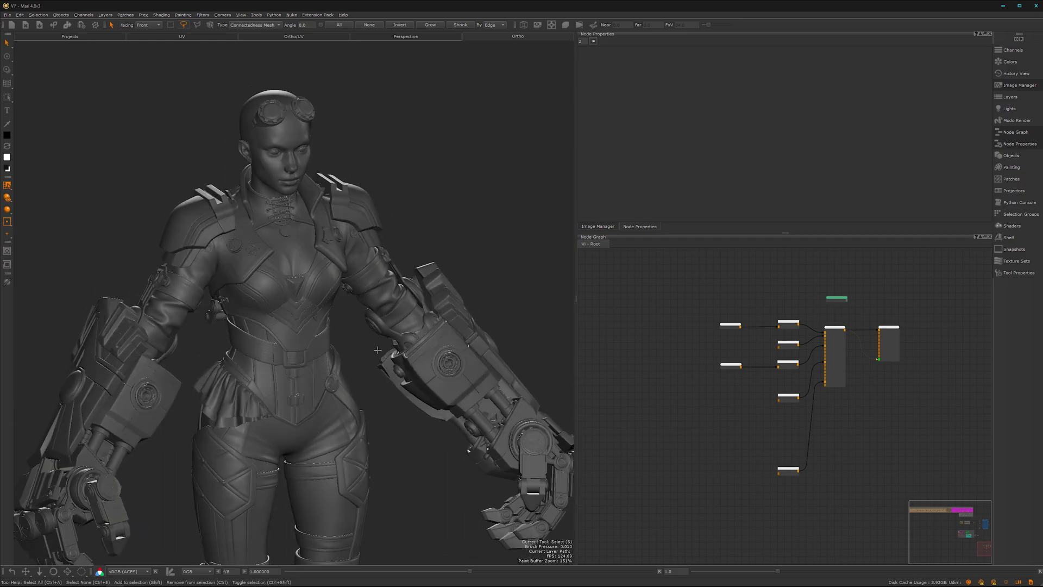
{"action": "left_click_drag", "start_coordinate": [329, 404], "coordinate": [286, 367], "text": "alt"}
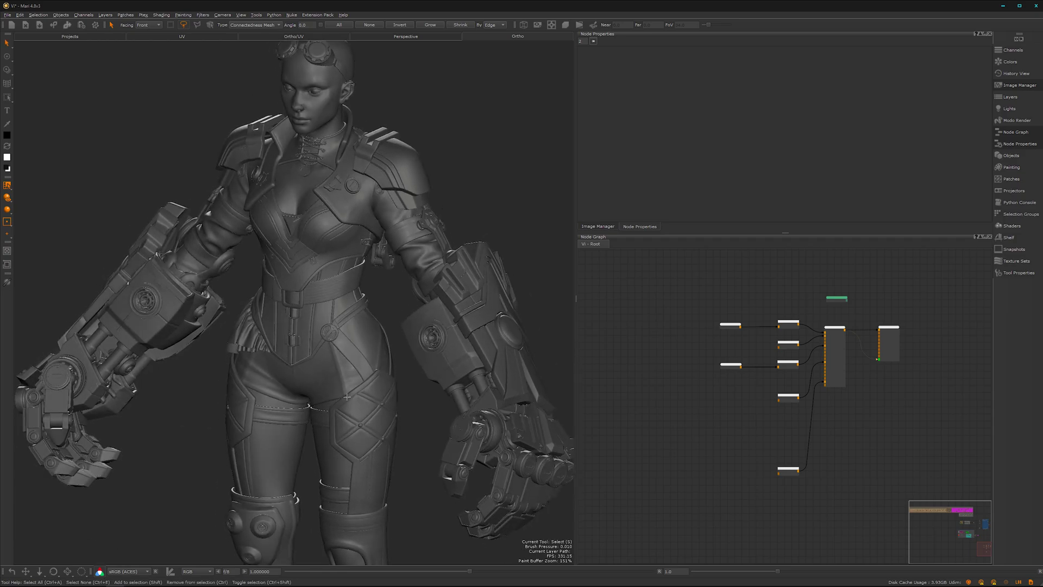
{"action": "left_click_drag", "start_coordinate": [349, 355], "coordinate": [337, 364], "text": "alt"}
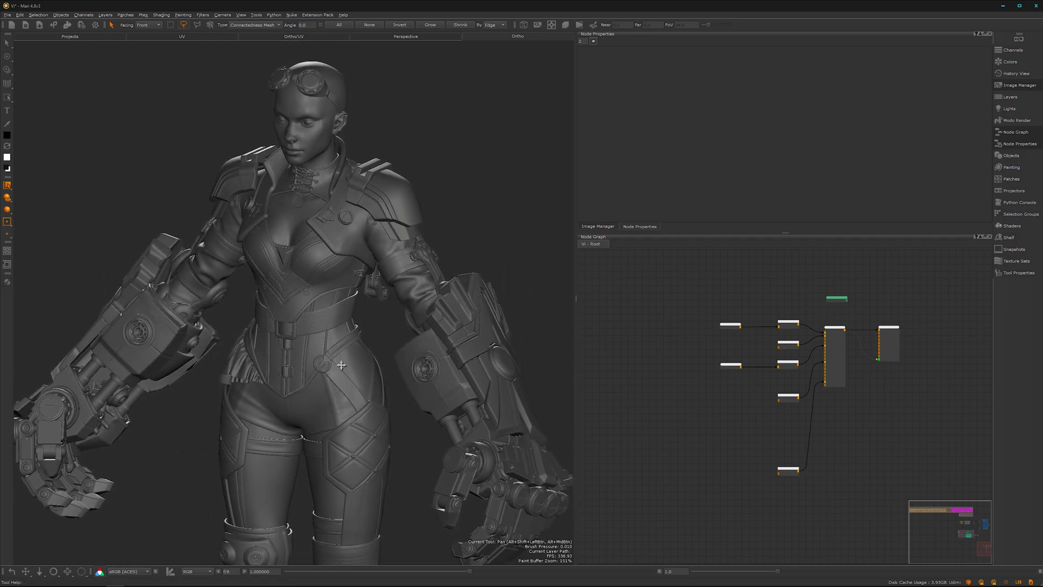
{"action": "scroll", "coordinate": [695, 377], "scroll_direction": "down", "scroll_amount": 5}
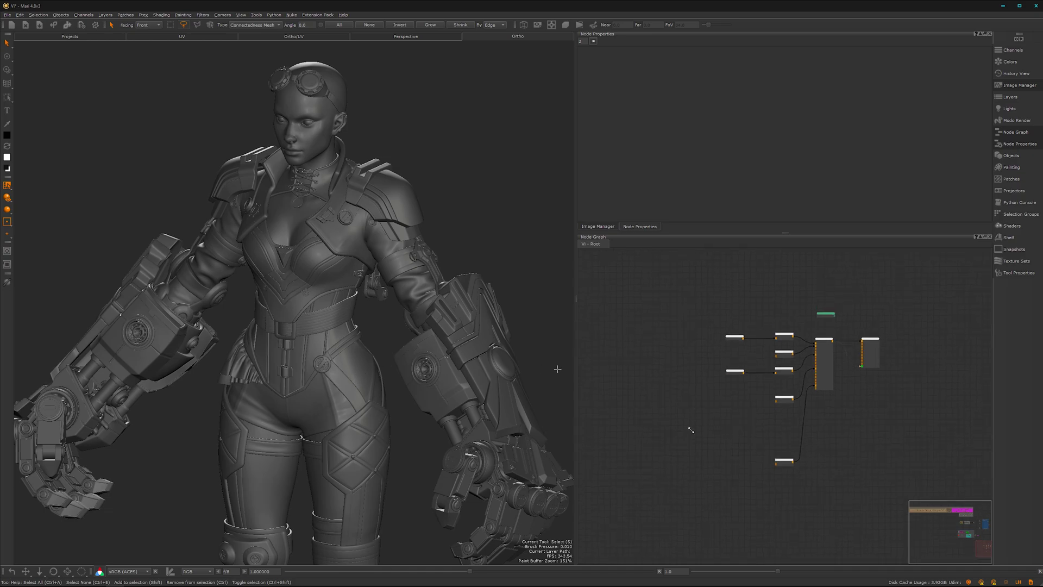
{"action": "mouse_move", "coordinate": [695, 378]}
{"action": "middle_mouse_down"}
{"action": "mouse_move", "coordinate": [774, 451]}
{"action": "mouse_move", "coordinate": [791, 494]}
{"action": "mouse_move", "coordinate": [750, 500]}
{"action": "mouse_move", "coordinate": [711, 373]}
{"action": "middle_mouse_up"}
{"action": "right_click_drag", "start_coordinate": [725, 416], "coordinate": [943, 352], "text": "alt"}
{"action": "middle_click_drag", "start_coordinate": [843, 339], "coordinate": [772, 302]}
{"action": "scroll", "coordinate": [756, 367], "scroll_direction": "up", "scroll_amount": 2}
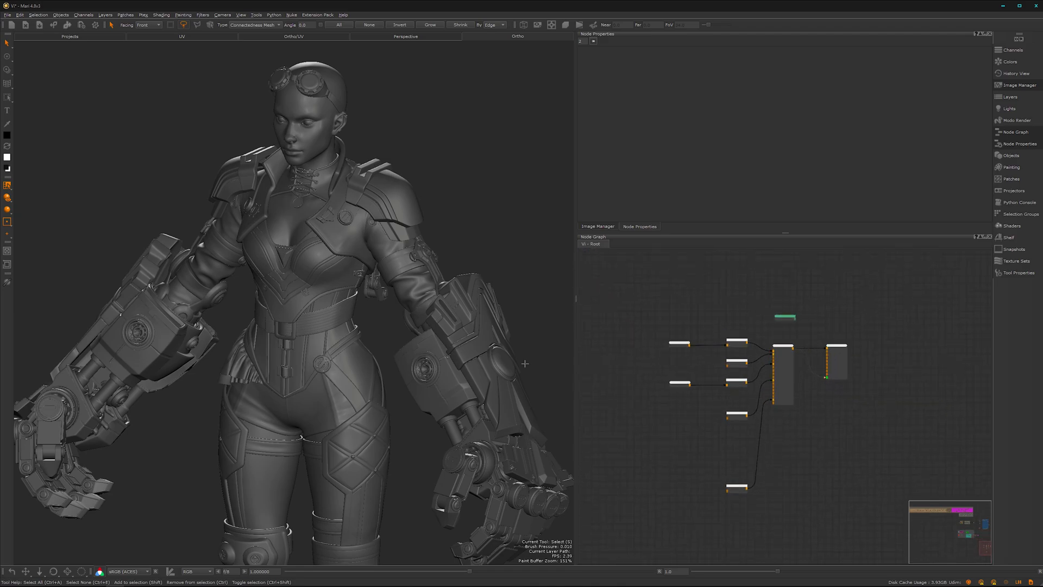
Select the body mesh at the exposed chest, isolate it from the clothing and armour, and clear the selection
{"action": "middle_click_drag", "start_coordinate": [297, 324], "coordinate": [305, 398], "text": "alt"}
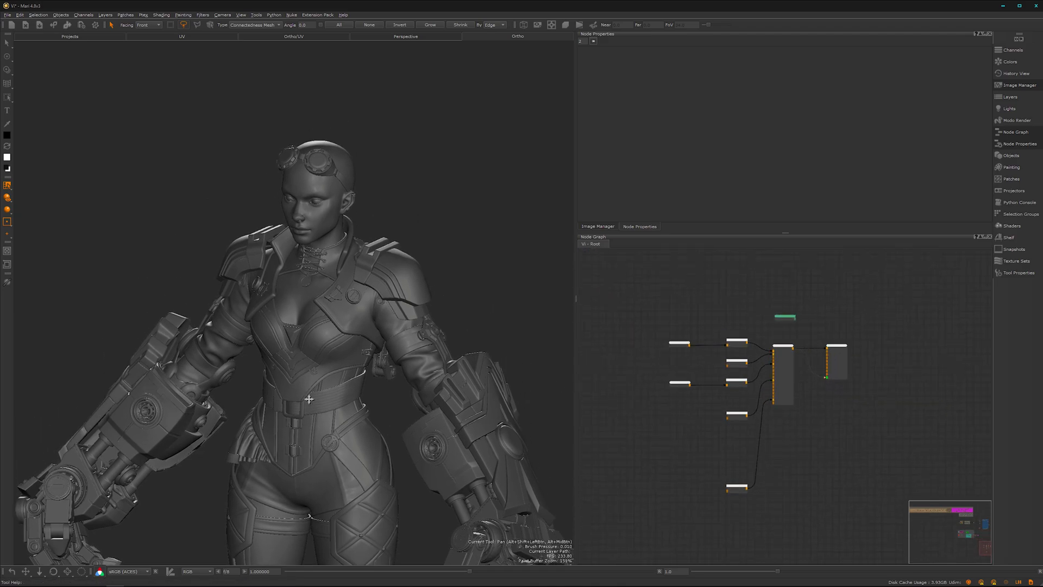
{"action": "left_click_drag", "start_coordinate": [304, 398], "coordinate": [355, 356], "text": "alt"}
{"action": "right_click_drag", "start_coordinate": [354, 356], "coordinate": [414, 308], "text": "alt"}
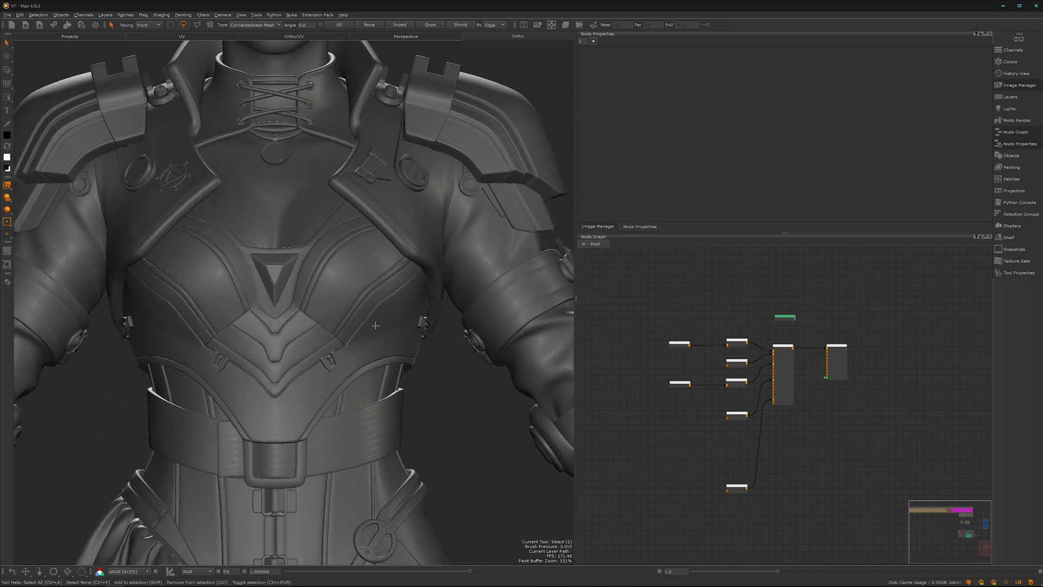
{"action": "middle_click_drag", "start_coordinate": [347, 345], "coordinate": [342, 505], "text": "alt"}
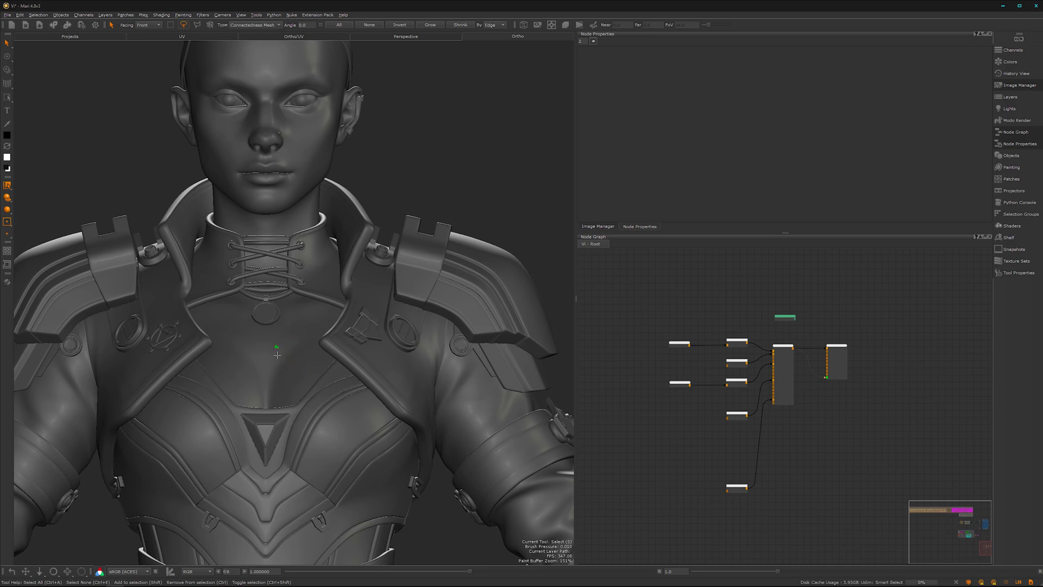
{"action": "left_click", "coordinate": [271, 353]}
{"action": "scroll", "coordinate": [308, 338], "scroll_direction": "down", "scroll_amount": 2}
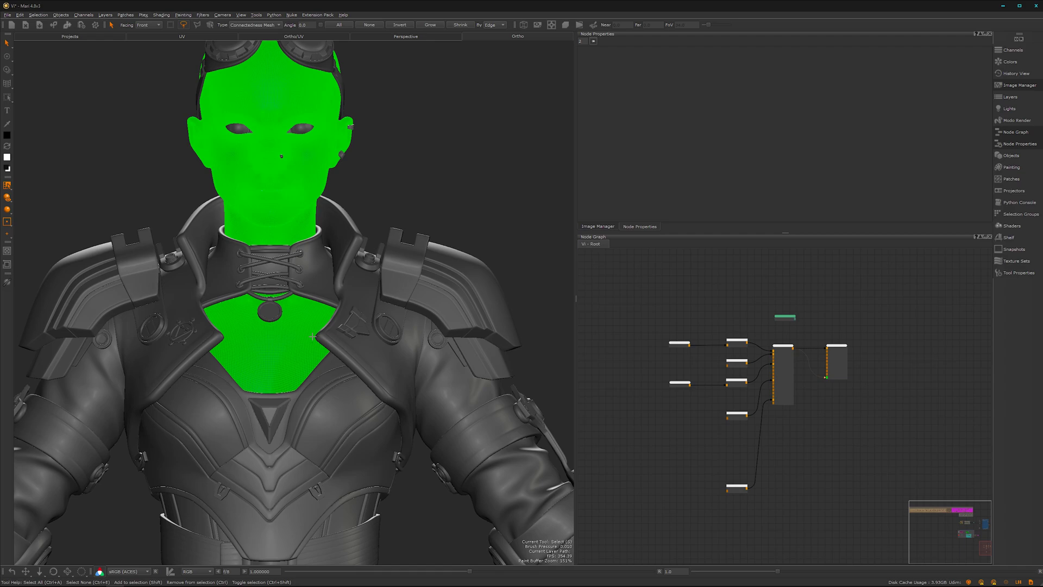
{"action": "key", "text": "shift+h"}
{"action": "middle_click_drag", "start_coordinate": [283, 271], "coordinate": [296, 352], "text": "alt"}
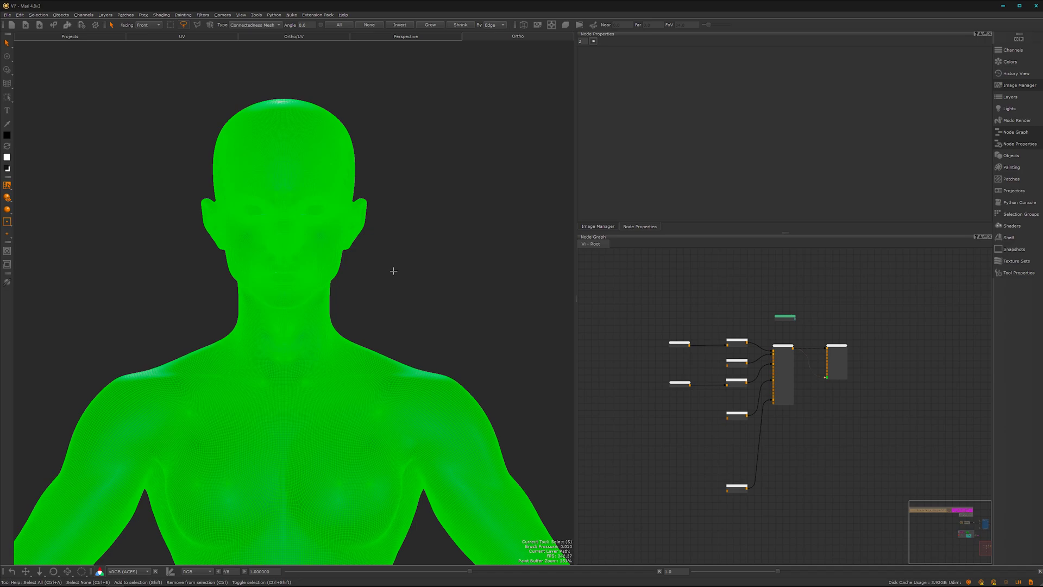
{"action": "left_click", "coordinate": [384, 286]}
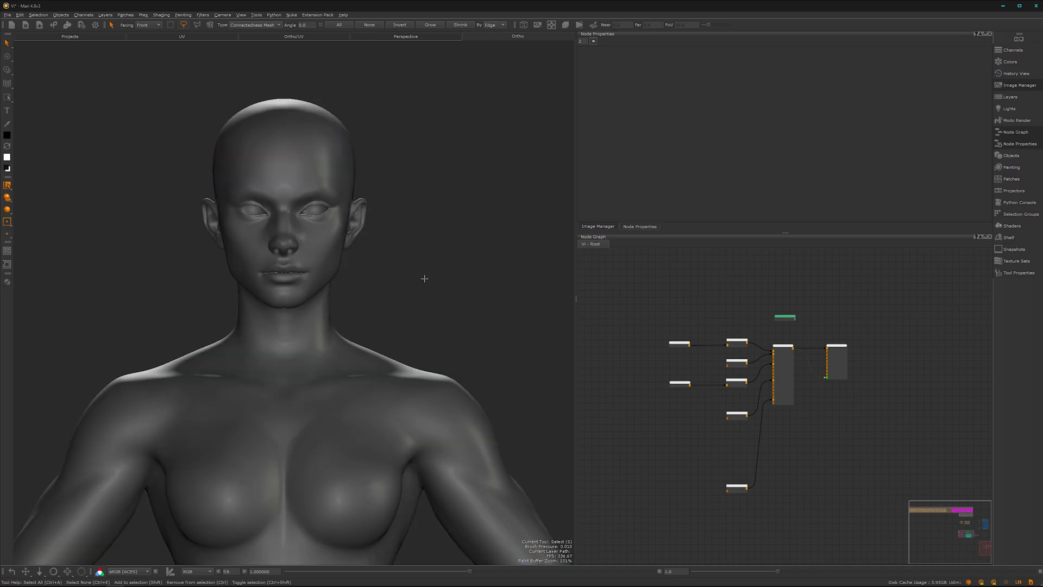
{"action": "mouse_move", "coordinate": [317, 320]}
{"action": "middle_mouse_down", "text": "alt"}
{"action": "mouse_move", "coordinate": [340, 345]}
{"action": "mouse_move", "coordinate": [340, 309]}
{"action": "middle_mouse_up", "text": "alt"}
{"action": "right_click_drag", "start_coordinate": [341, 308], "coordinate": [387, 316], "text": "alt"}
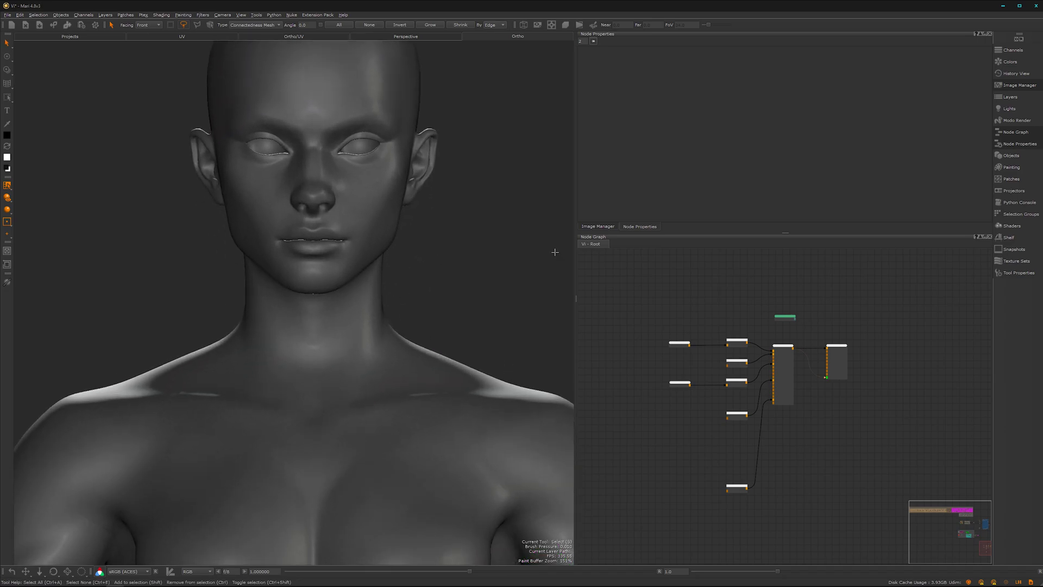
Show the project's images in the Image Manager and switch to Connecter to view the female_fullface_01 displacement textures
{"action": "left_click", "coordinate": [598, 226]}
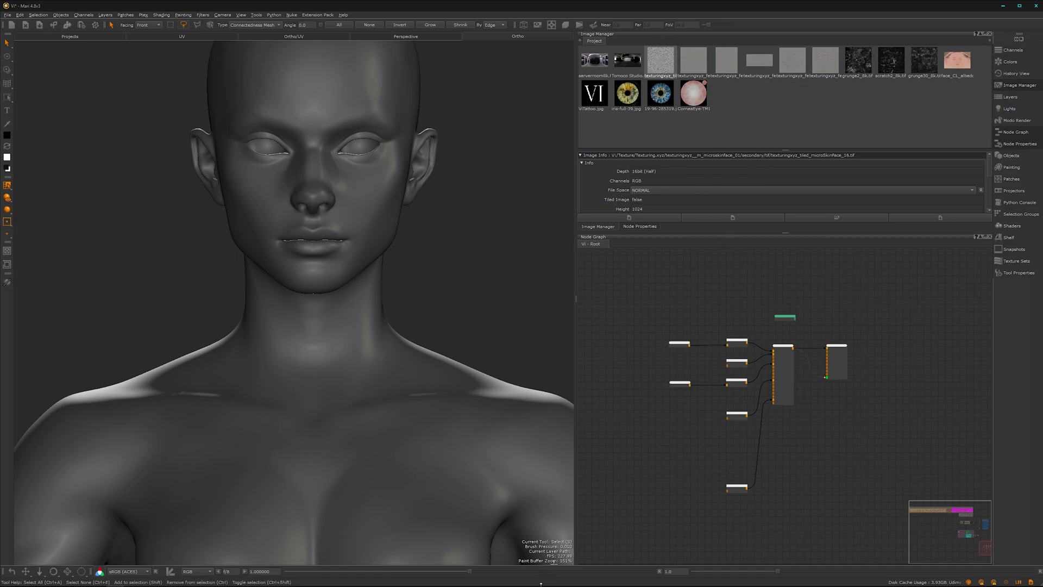
{"action": "mouse_move", "coordinate": [535, 584]}
{"action": "left_click", "coordinate": [420, 579]}
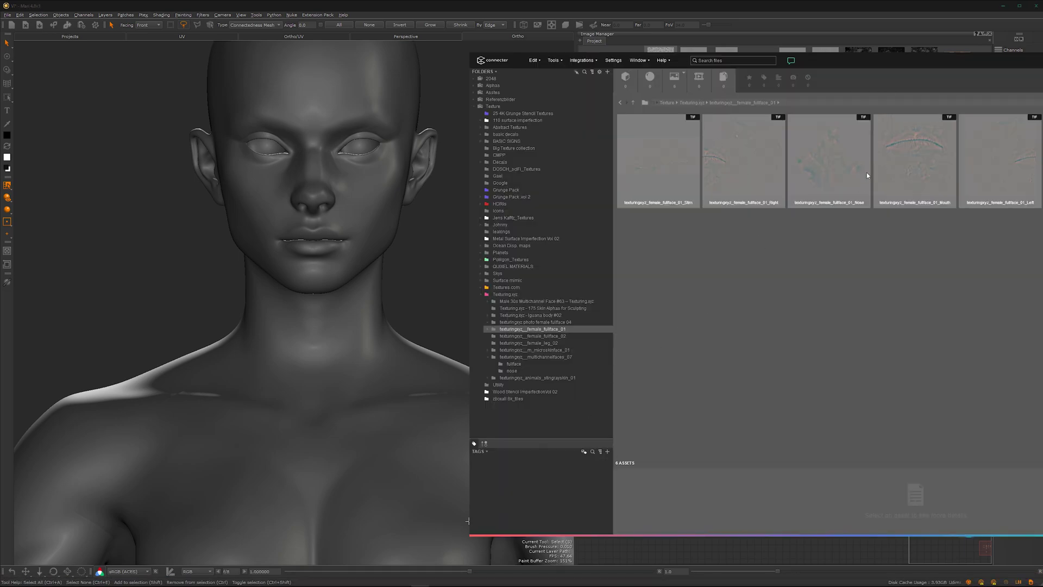
{"action": "left_click_drag", "start_coordinate": [868, 75], "coordinate": [879, 116]}
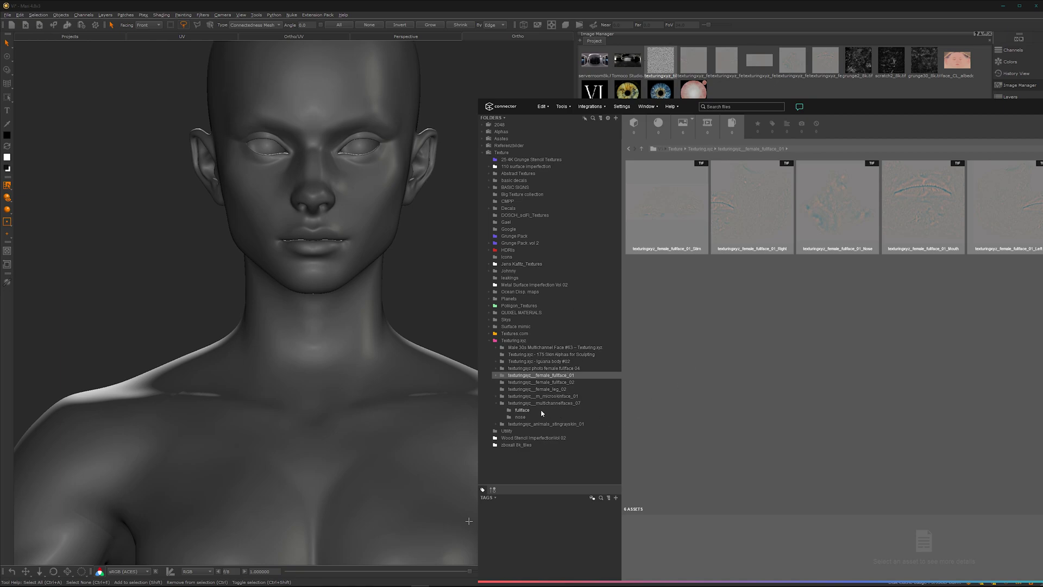
Browse the tif folder under channelPacking in the m_microskinface_01 texture set, and return to Mari
{"action": "left_click", "coordinate": [497, 403]}
{"action": "left_click", "coordinate": [546, 397]}
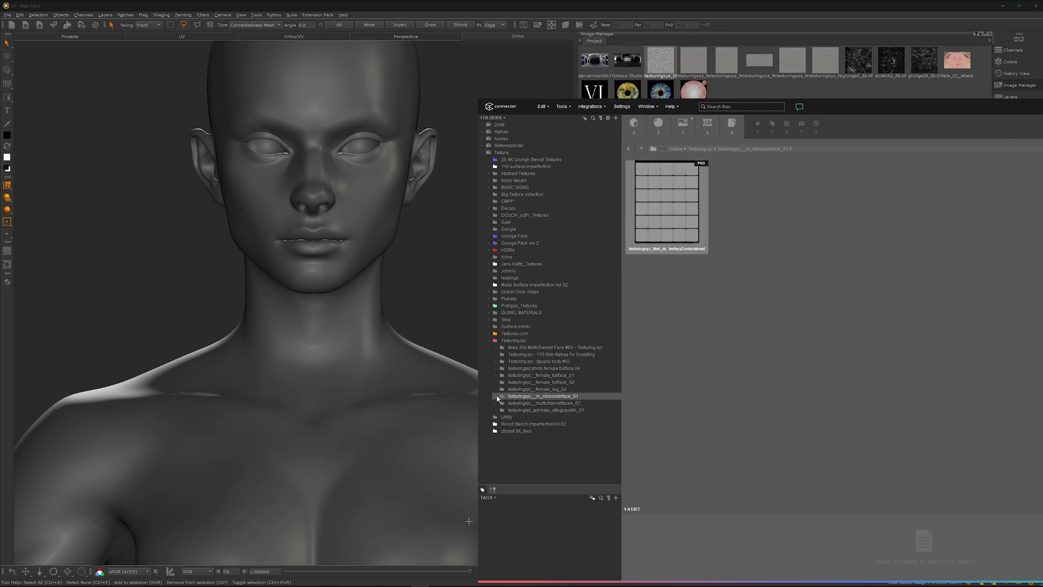
{"action": "left_click", "coordinate": [496, 397]}
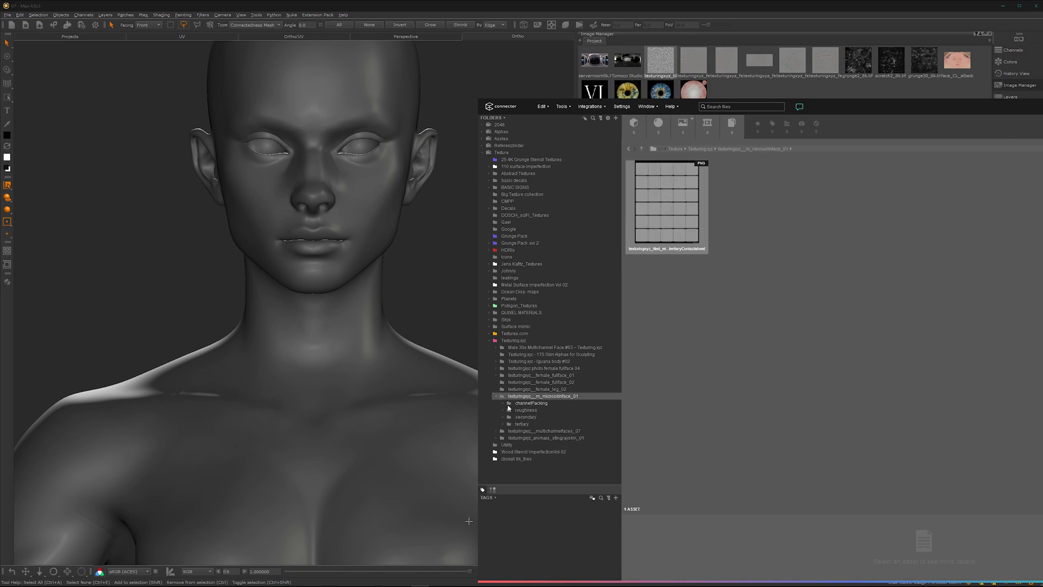
{"action": "double_click", "coordinate": [530, 403]}
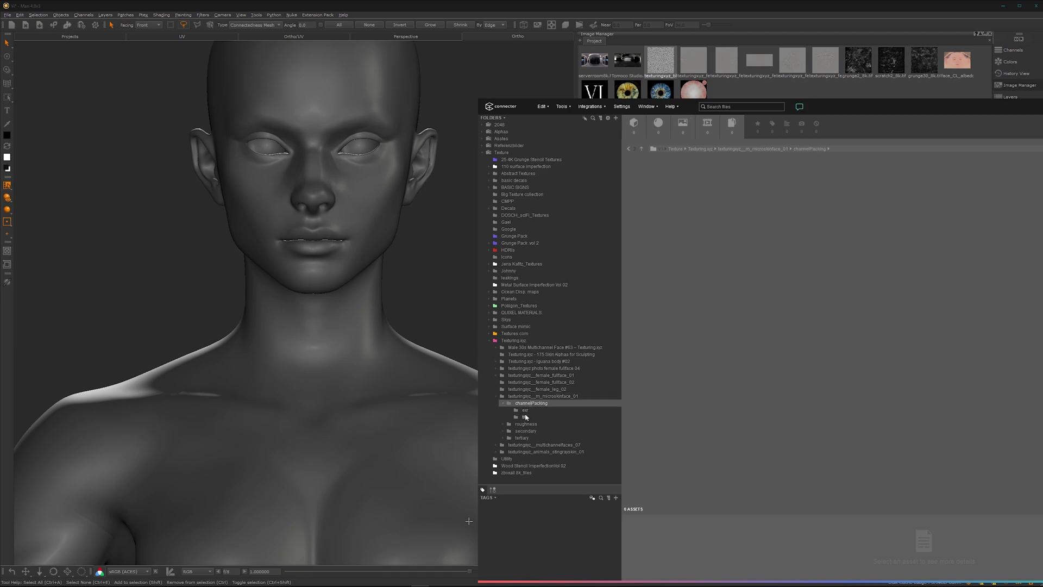
{"action": "left_click", "coordinate": [526, 417]}
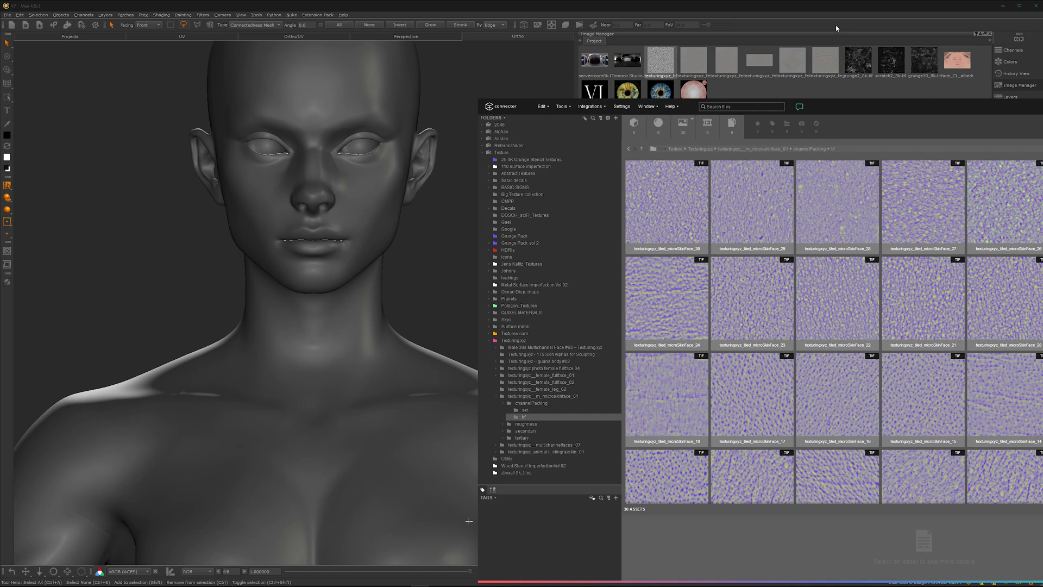
{"action": "left_click", "coordinate": [846, 10]}
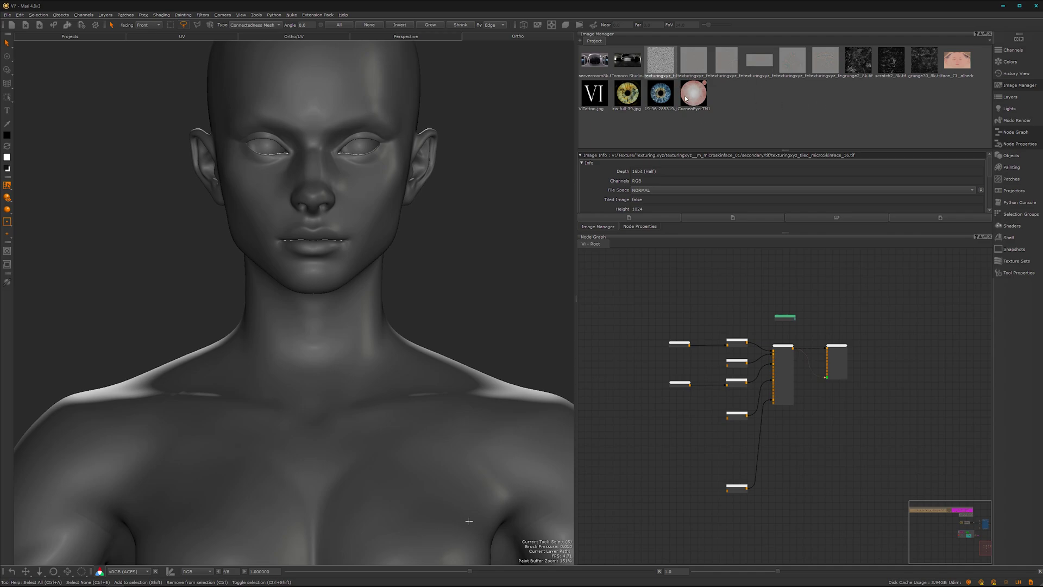
Check the colorspace settings of the texturingxyz_female_fullface_01_Right.tif image
{"action": "left_click", "coordinate": [690, 64]}
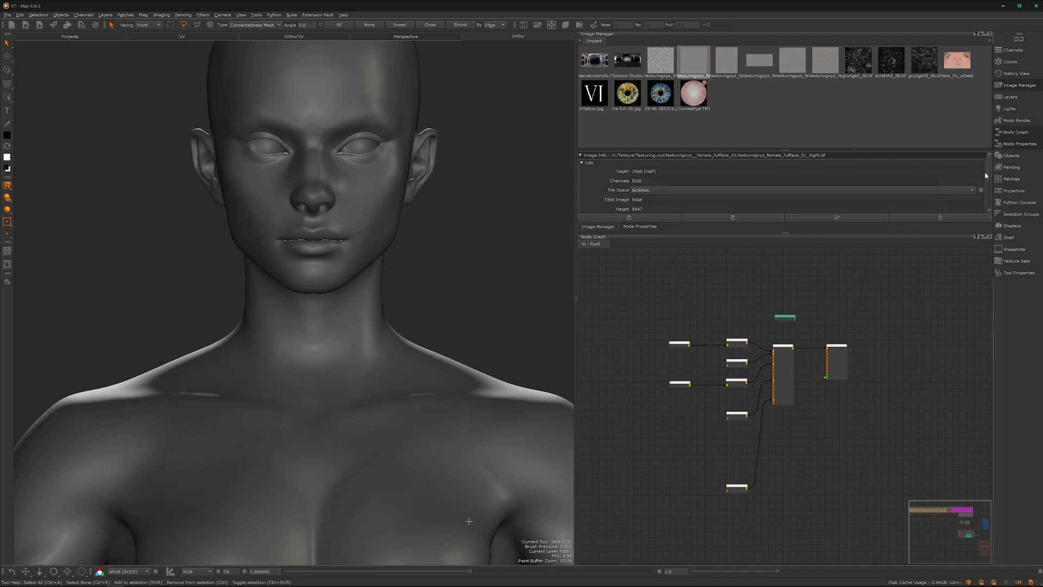
{"action": "left_click_drag", "start_coordinate": [990, 169], "coordinate": [988, 204]}
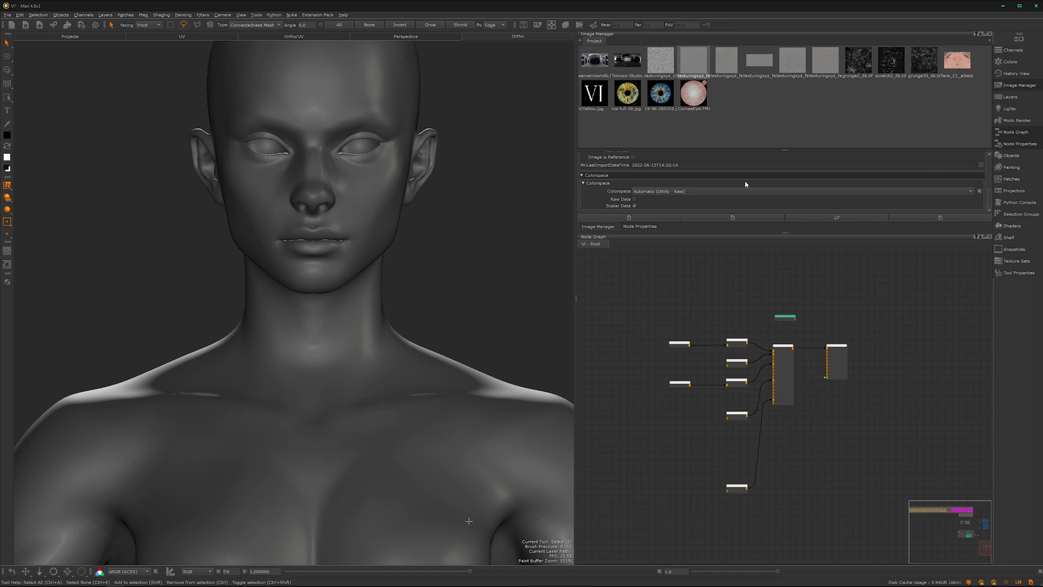
Open the node properties of the constant node that feeds the Roughness channel
{"action": "scroll", "coordinate": [847, 429], "scroll_direction": "down", "scroll_amount": 3}
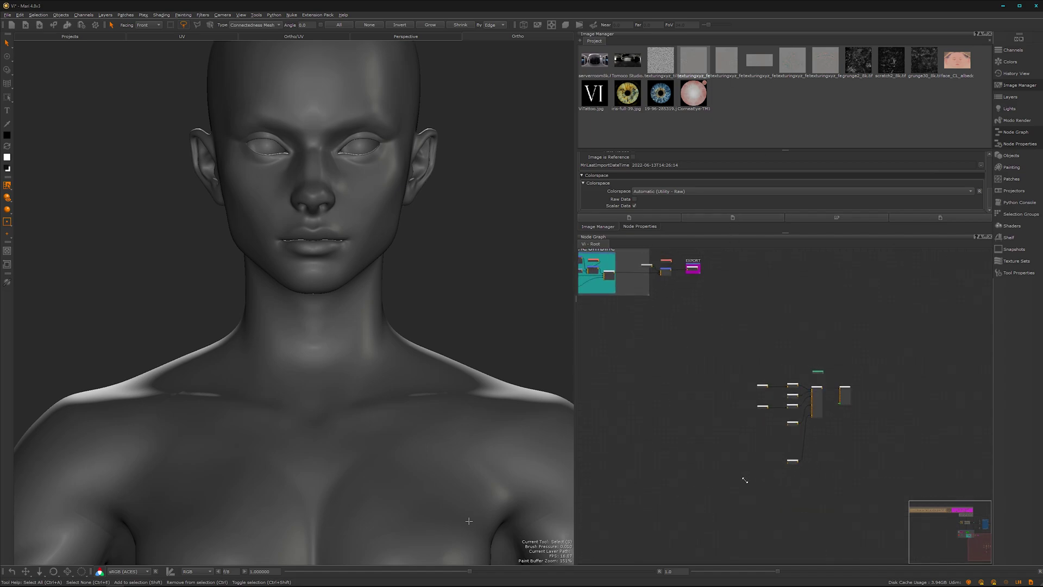
{"action": "right_click_drag", "start_coordinate": [744, 480], "coordinate": [858, 433], "text": "alt"}
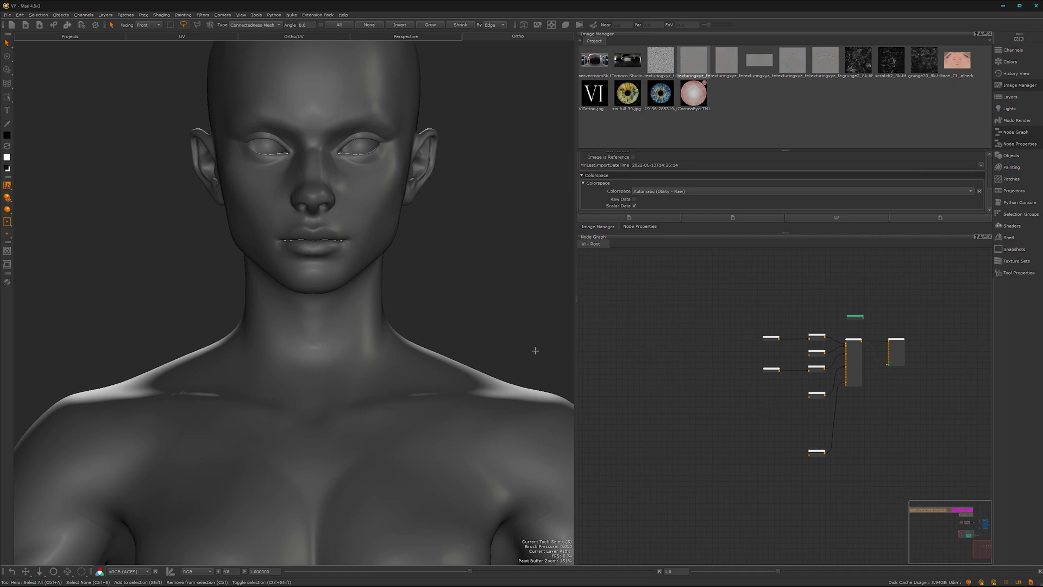
{"action": "middle_click_drag", "start_coordinate": [438, 424], "coordinate": [403, 489], "text": "alt"}
{"action": "middle_click_drag", "start_coordinate": [243, 305], "coordinate": [242, 303], "text": "alt"}
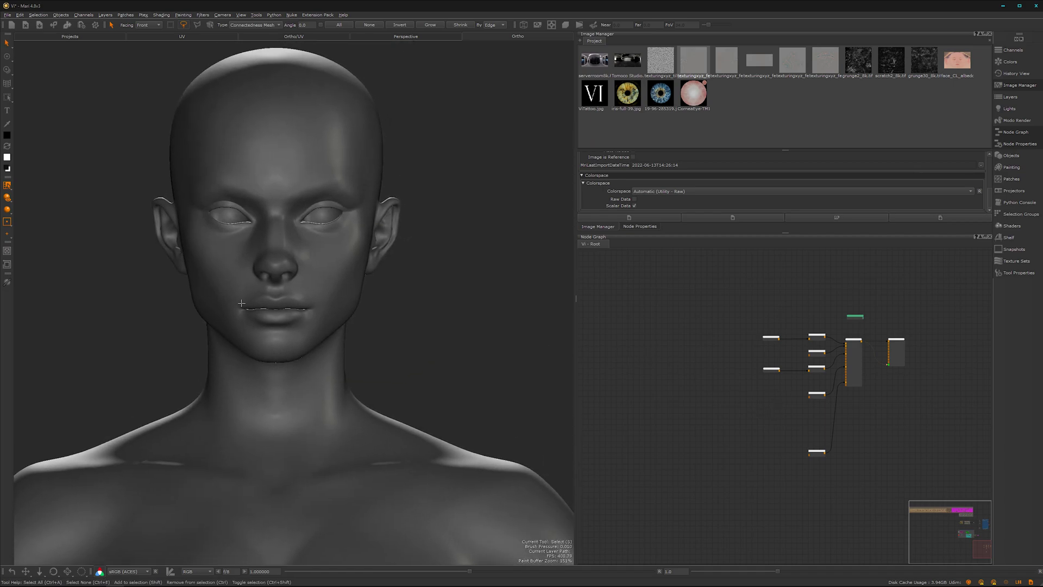
{"action": "middle_click_drag", "start_coordinate": [907, 402], "coordinate": [792, 409]}
{"action": "scroll", "coordinate": [722, 400], "scroll_direction": "up", "scroll_amount": 3}
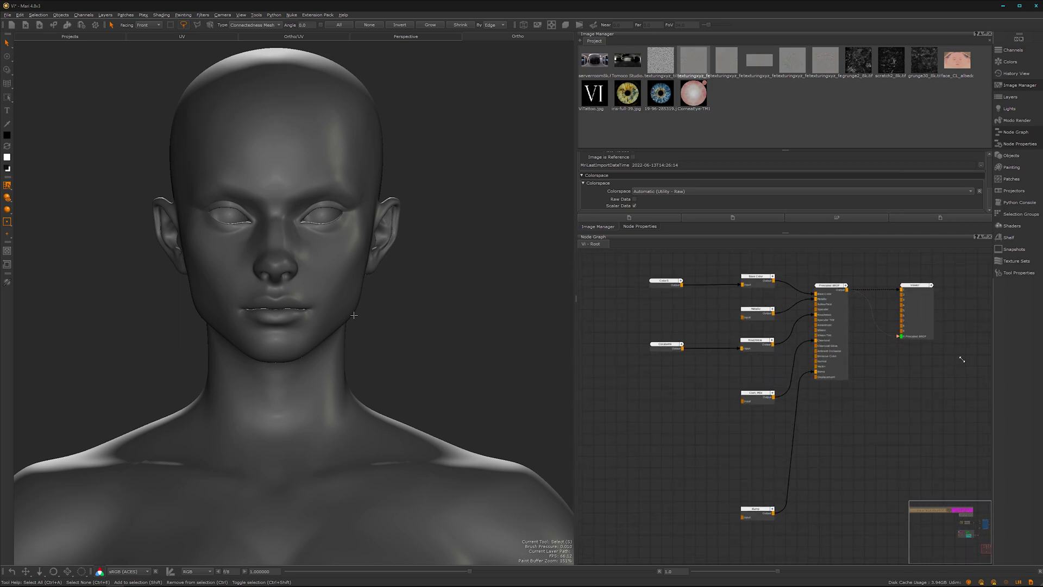
{"action": "middle_click_drag", "start_coordinate": [720, 396], "coordinate": [734, 421]}
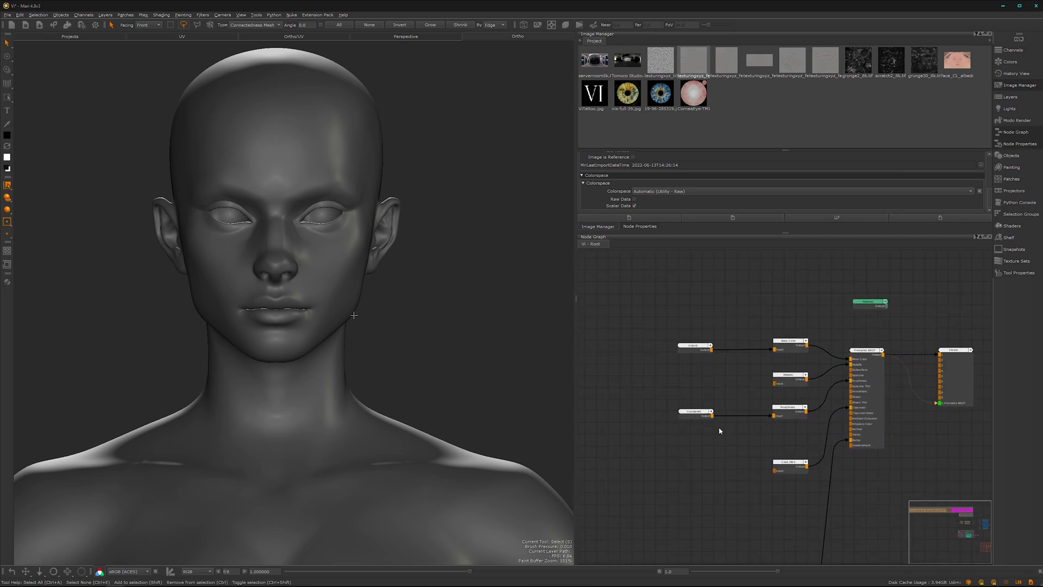
{"action": "scroll", "coordinate": [719, 430], "scroll_direction": "up", "scroll_amount": 3}
{"action": "left_click_drag", "start_coordinate": [701, 403], "coordinate": [699, 405]}
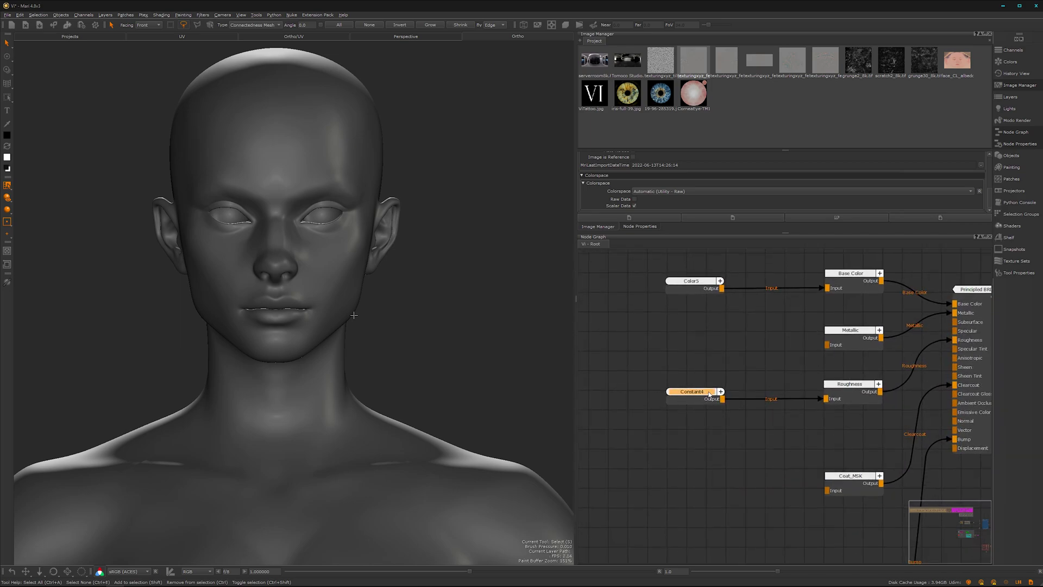
{"action": "double_click", "coordinate": [706, 397]}
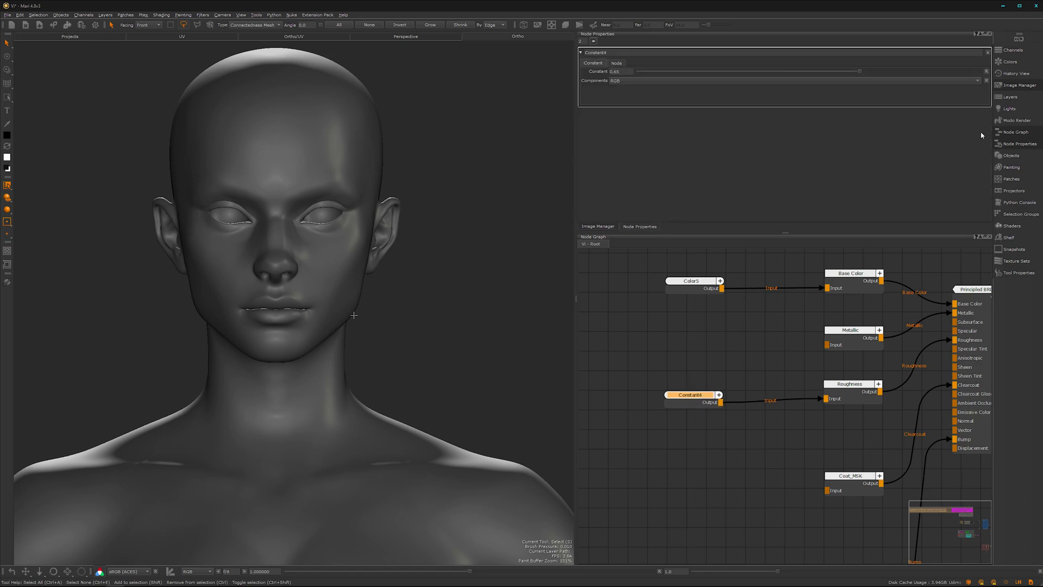
Look up the shader in the Shaders palette and view the channel connections of the Principled BRDF node
{"action": "left_click", "coordinate": [1011, 225]}
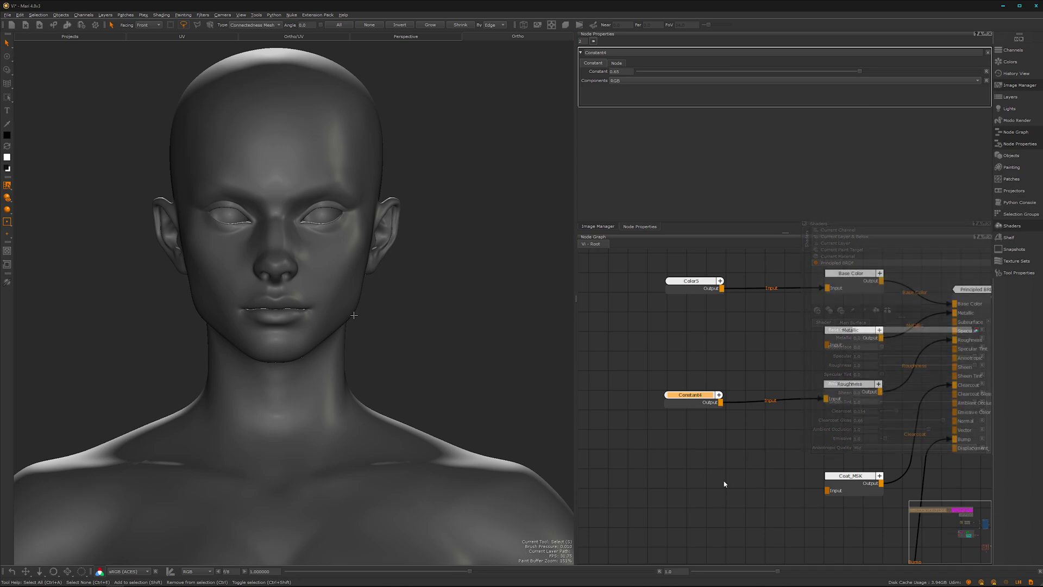
{"action": "scroll", "coordinate": [716, 484], "scroll_direction": "down", "scroll_amount": 2}
{"action": "middle_click_drag", "start_coordinate": [942, 356], "coordinate": [856, 357]}
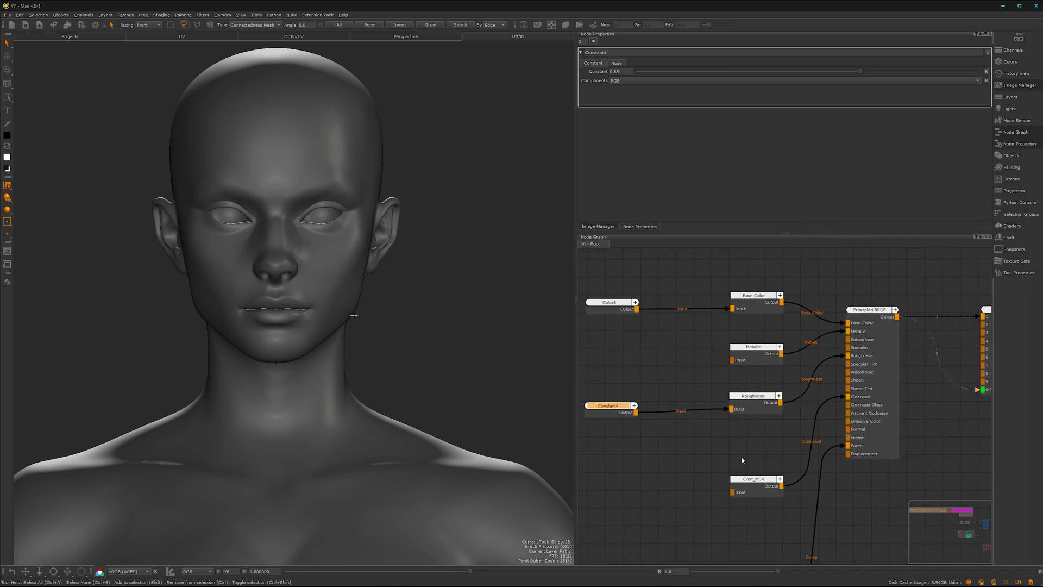
Import the nodes from Skin_Displacement .mng in the Mari Gizmos folder into the empty area below the shader nodes
{"action": "right_click_drag", "start_coordinate": [687, 490], "coordinate": [647, 492], "text": "alt"}
{"action": "middle_click_drag", "start_coordinate": [656, 502], "coordinate": [710, 461], "text": "alt"}
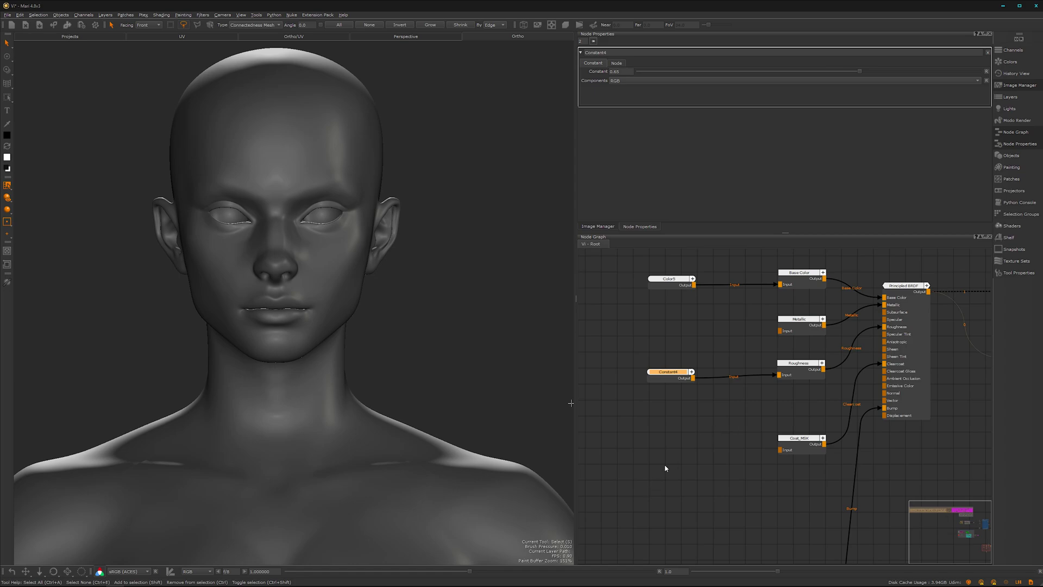
{"action": "right_click_drag", "start_coordinate": [726, 462], "coordinate": [638, 514], "text": "alt"}
{"action": "middle_click_drag", "start_coordinate": [724, 514], "coordinate": [784, 377], "text": "alt"}
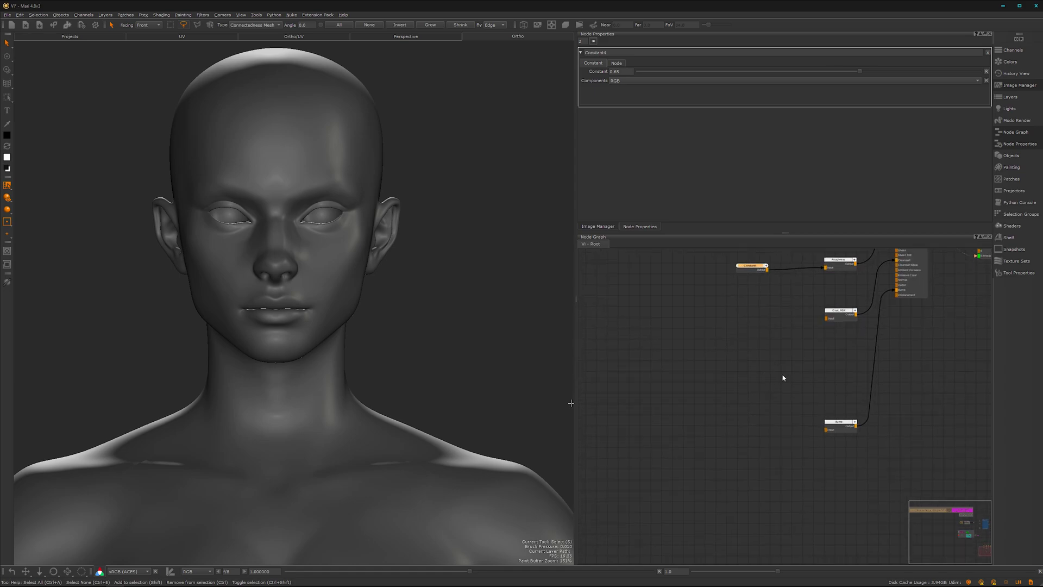
{"action": "right_click_drag", "start_coordinate": [784, 377], "coordinate": [647, 470], "text": "alt"}
{"action": "middle_click_drag", "start_coordinate": [731, 442], "coordinate": [777, 427], "text": "alt"}
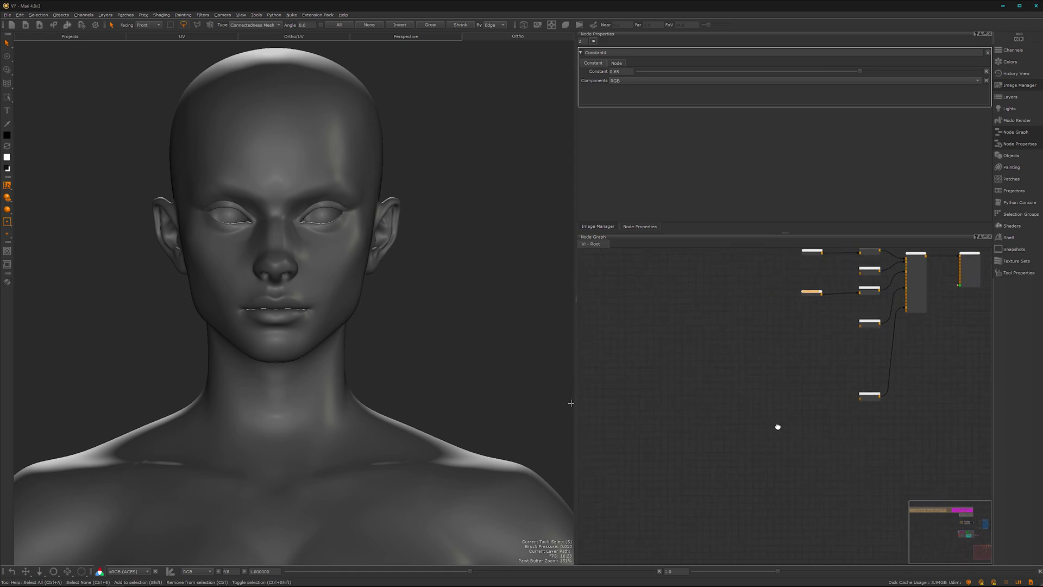
{"action": "right_click", "coordinate": [687, 425]}
{"action": "mouse_move", "coordinate": [754, 445]}
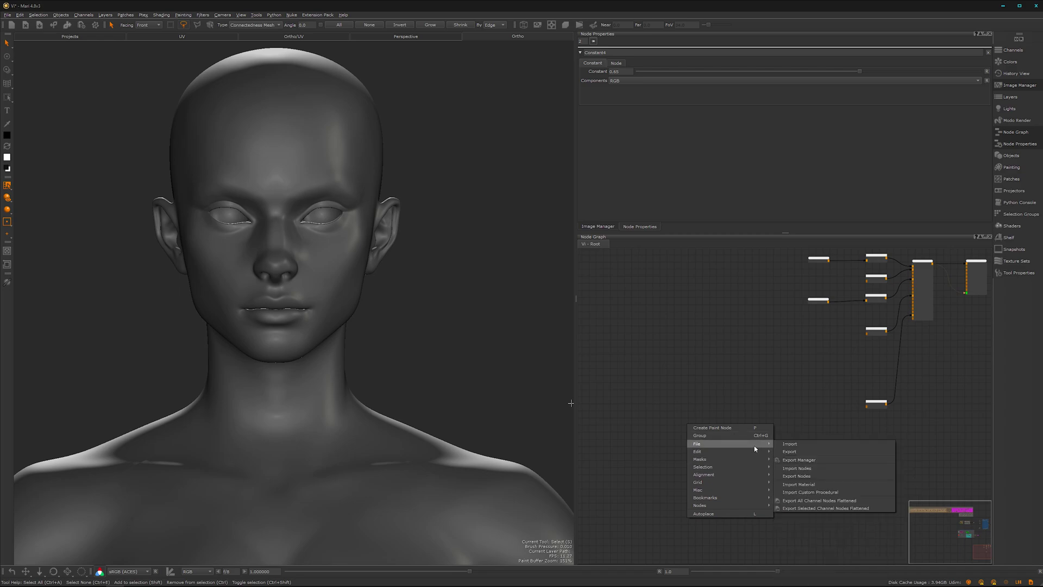
{"action": "left_click", "coordinate": [810, 470]}
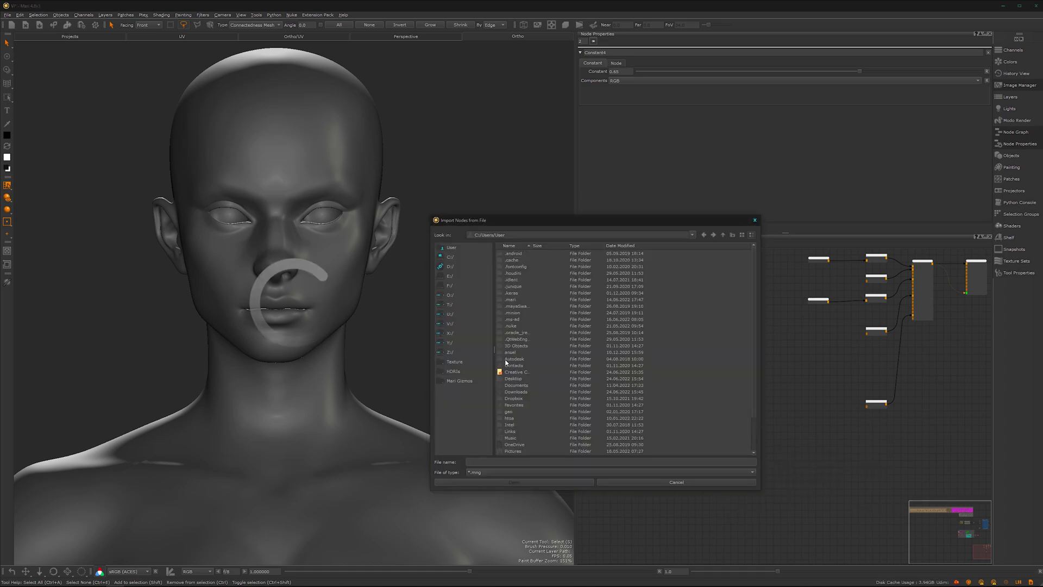
{"action": "left_click", "coordinate": [466, 382]}
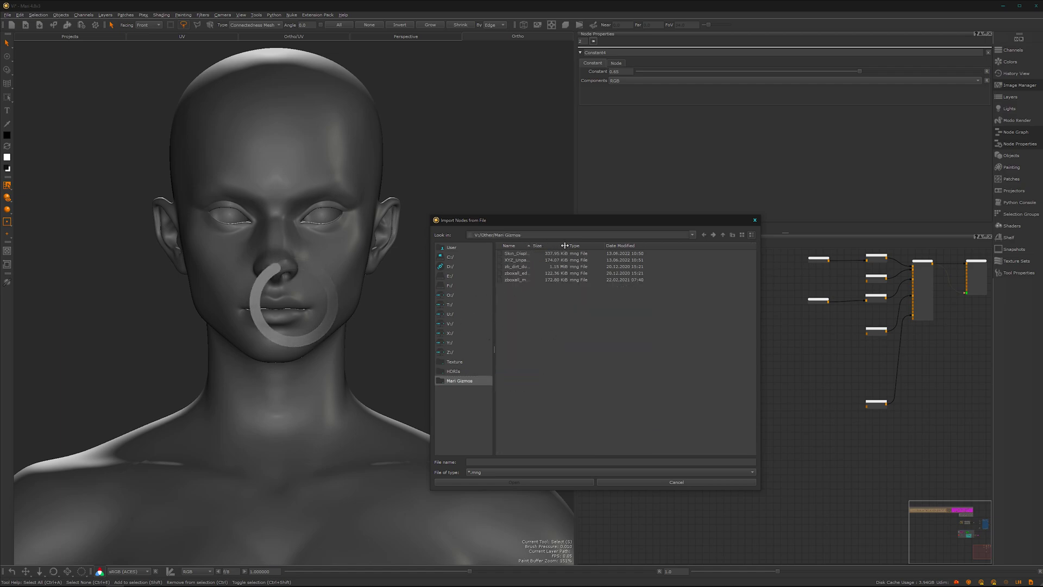
{"action": "left_click_drag", "start_coordinate": [564, 245], "coordinate": [623, 245]}
{"action": "left_click", "coordinate": [526, 254]}
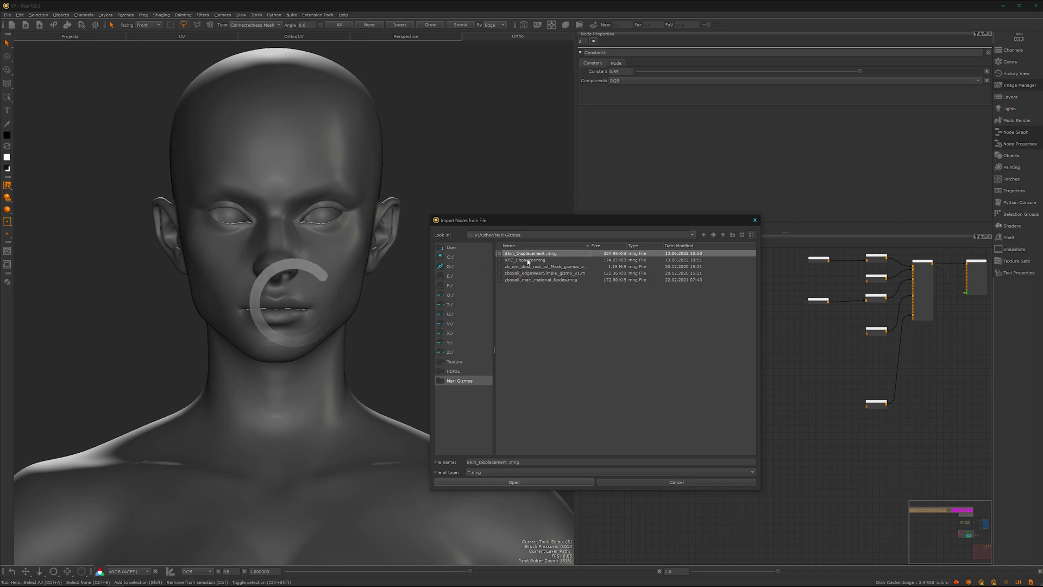
{"action": "left_click", "coordinate": [521, 481]}
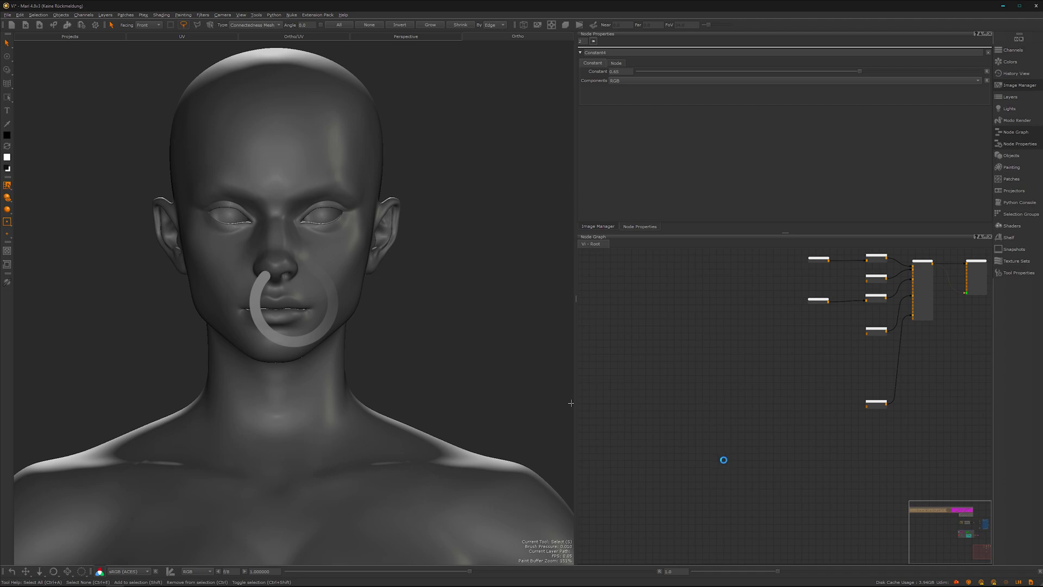
Maximize the node graph and move the imported Displacement 1 group clear of the Bump channel node
{"action": "right_click_drag", "start_coordinate": [782, 382], "coordinate": [668, 399], "text": "alt"}
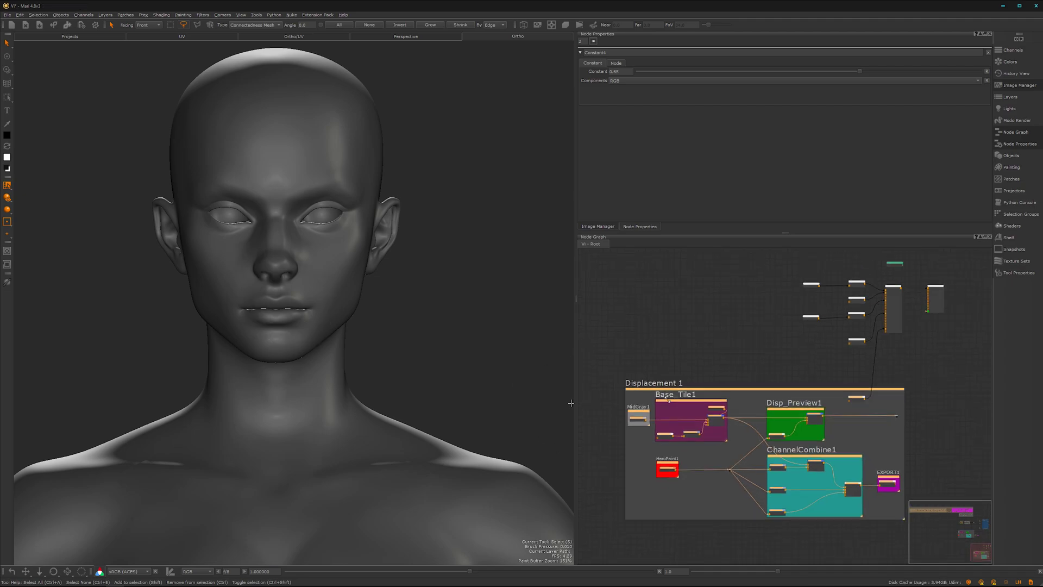
{"action": "key", "text": "space"}
{"action": "middle_click_drag", "start_coordinate": [588, 361], "coordinate": [785, 304]}
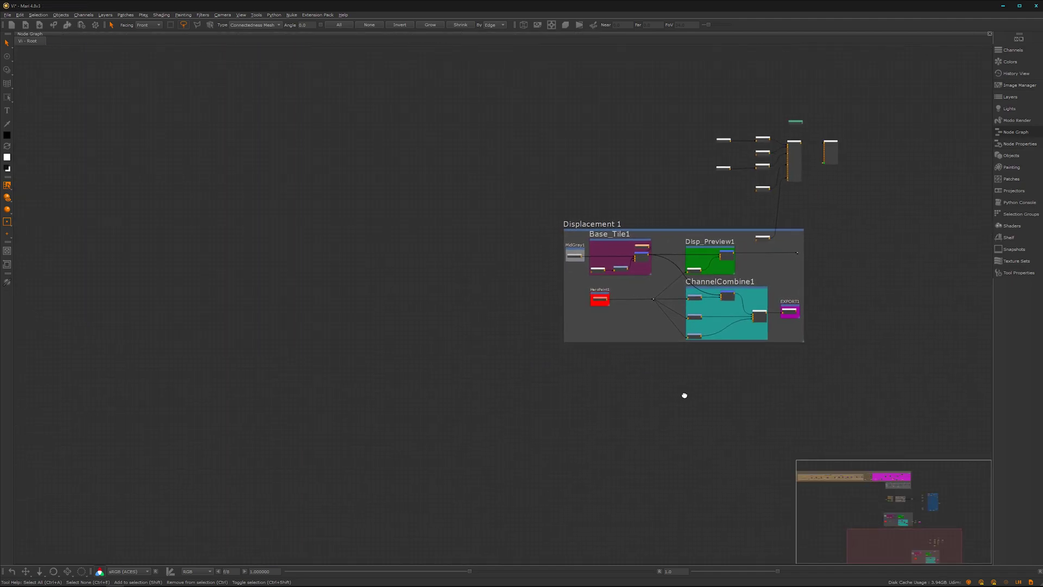
{"action": "middle_click_drag", "start_coordinate": [685, 393], "coordinate": [631, 466]}
{"action": "right_click_drag", "start_coordinate": [652, 394], "coordinate": [945, 288], "text": "alt"}
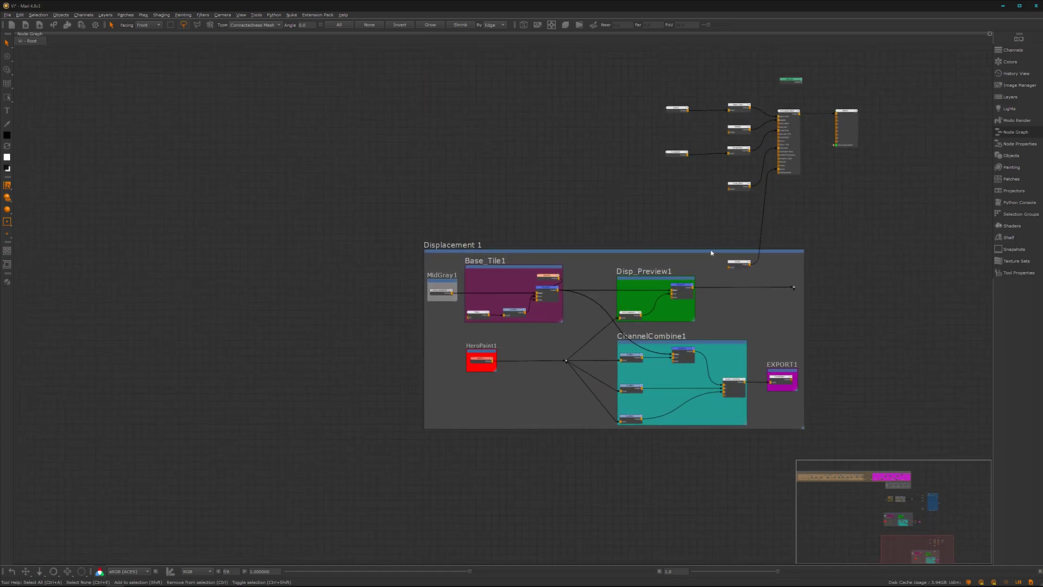
{"action": "left_click_drag", "start_coordinate": [699, 255], "coordinate": [744, 265]}
{"action": "left_click", "coordinate": [604, 241]}
Connect the output dot of the Displacement 1 group's preview branch to the input of the Bump node
{"action": "right_click_drag", "start_coordinate": [609, 343], "coordinate": [709, 348], "text": "alt"}
{"action": "middle_click_drag", "start_coordinate": [709, 347], "coordinate": [773, 308], "text": "alt"}
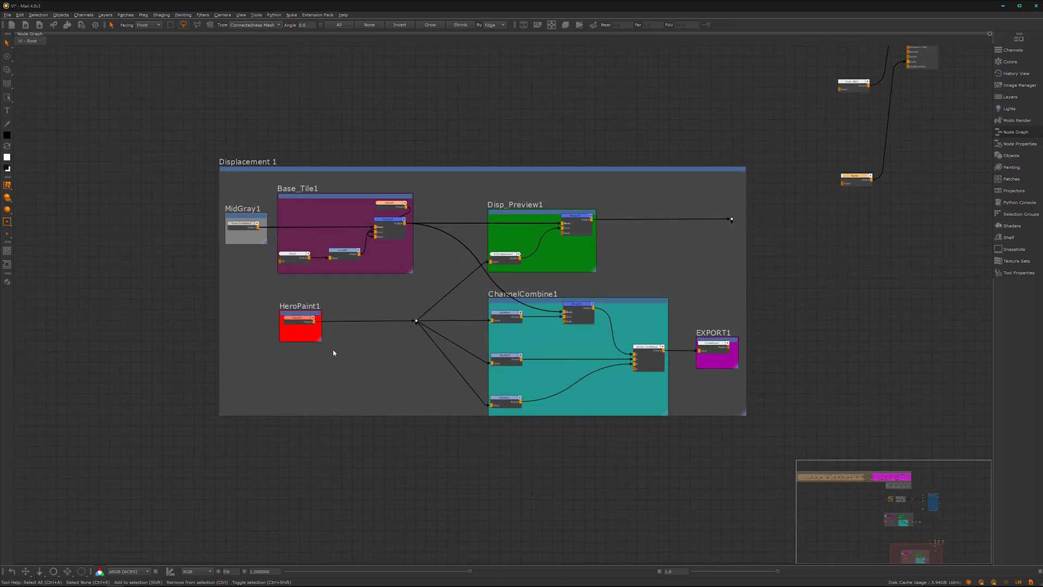
{"action": "mouse_move", "coordinate": [413, 342]}
{"action": "middle_mouse_down", "text": "alt"}
{"action": "mouse_move", "coordinate": [436, 303]}
{"action": "mouse_move", "coordinate": [401, 334]}
{"action": "middle_mouse_up", "text": "alt"}
{"action": "right_click_drag", "start_coordinate": [395, 348], "coordinate": [512, 283], "text": "alt"}
{"action": "middle_click_drag", "start_coordinate": [493, 284], "coordinate": [473, 338], "text": "alt"}
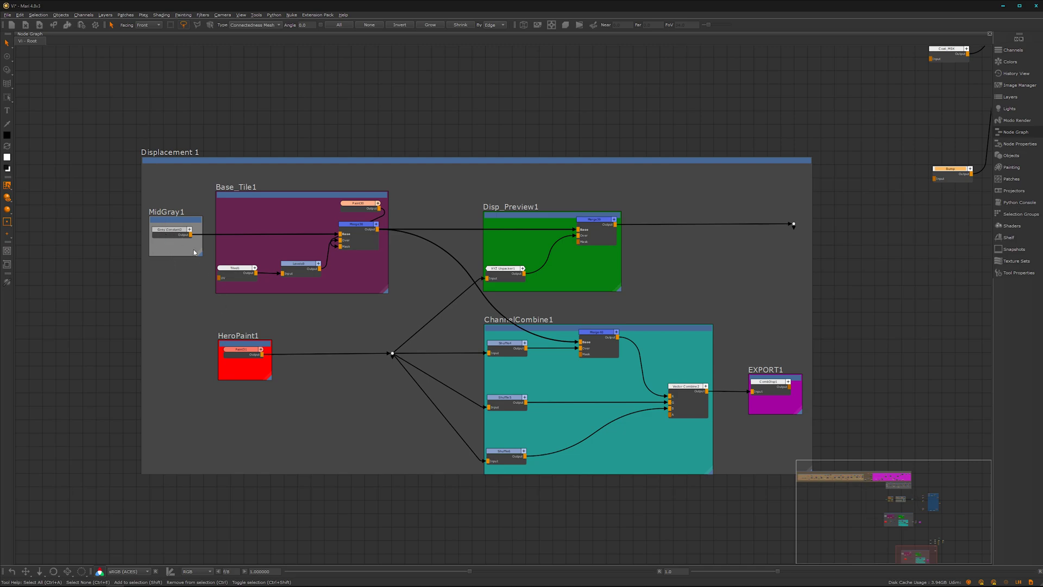
{"action": "scroll", "coordinate": [903, 259], "scroll_direction": "down", "scroll_amount": 1}
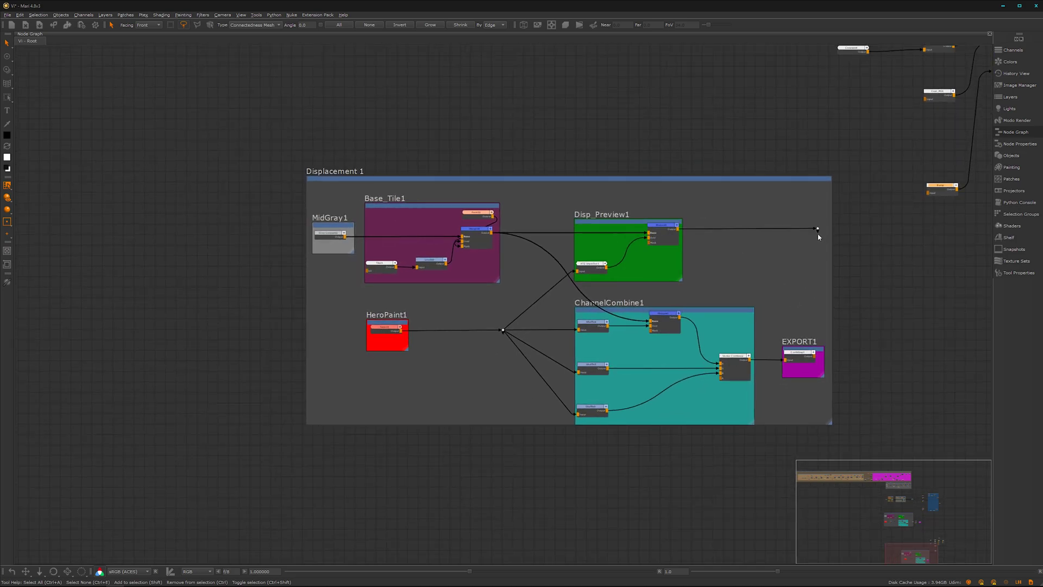
{"action": "left_click_drag", "start_coordinate": [817, 229], "coordinate": [927, 192]}
{"action": "middle_click_drag", "start_coordinate": [852, 264], "coordinate": [629, 318], "text": "alt"}
{"action": "right_click_drag", "start_coordinate": [629, 318], "coordinate": [895, 184], "text": "alt"}
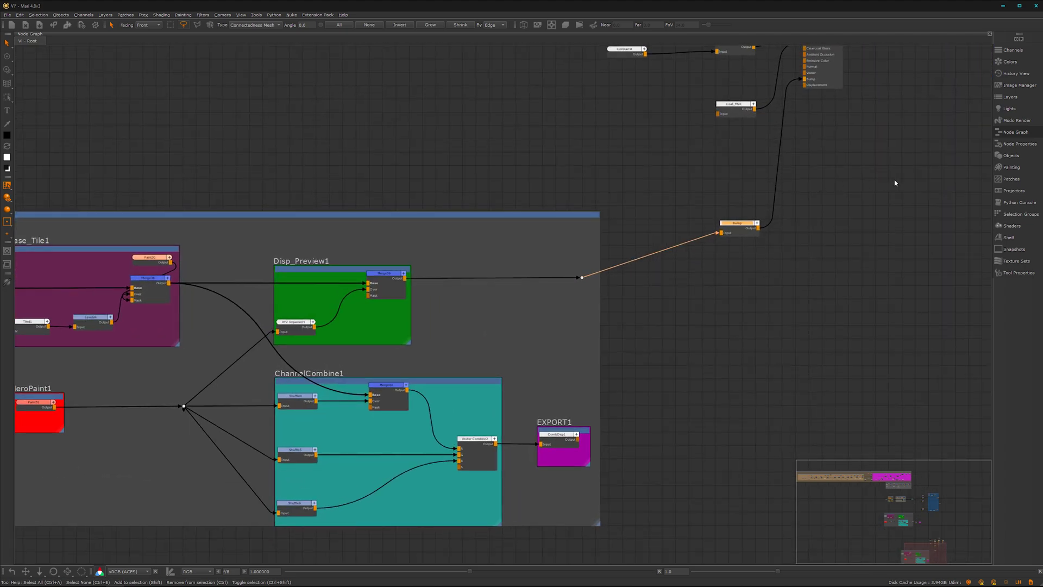
Check the Mari Surface settings of the Principled BRDF shader and review the connected Displacement 1 network
{"action": "left_click", "coordinate": [1009, 226]}
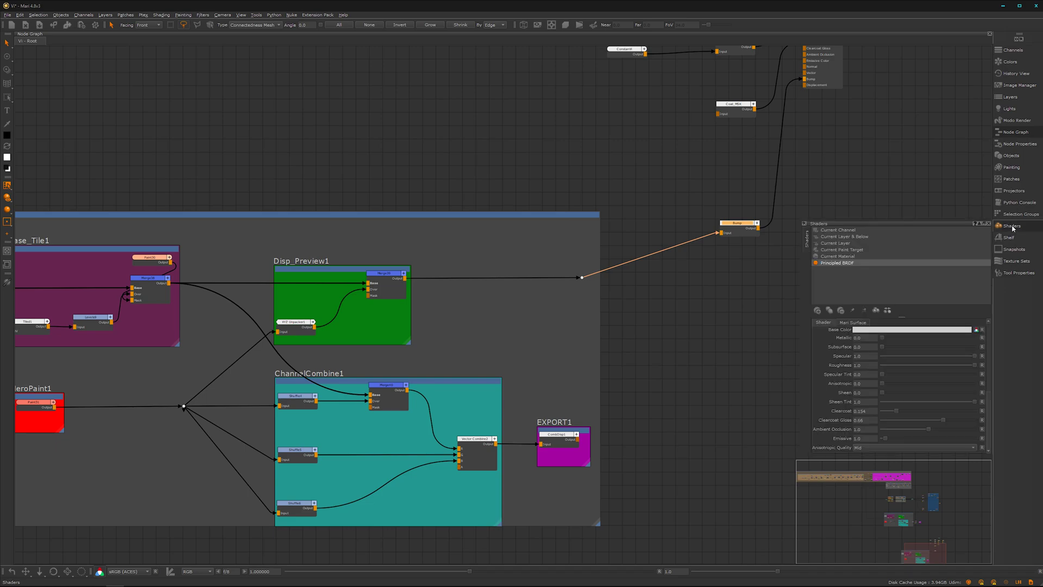
{"action": "left_click", "coordinate": [853, 322]}
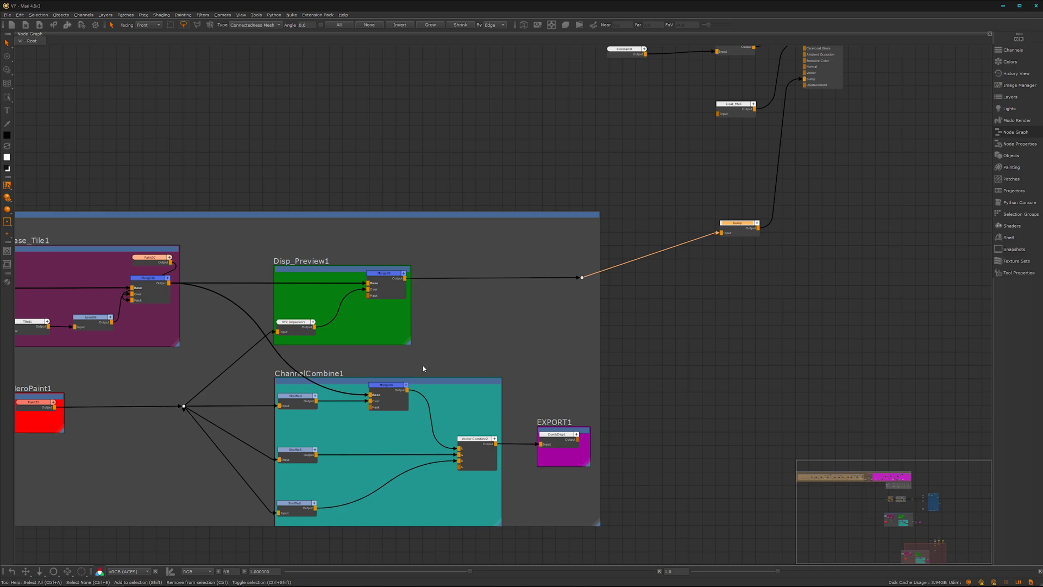
{"action": "scroll", "coordinate": [679, 367], "scroll_direction": "down", "scroll_amount": 3}
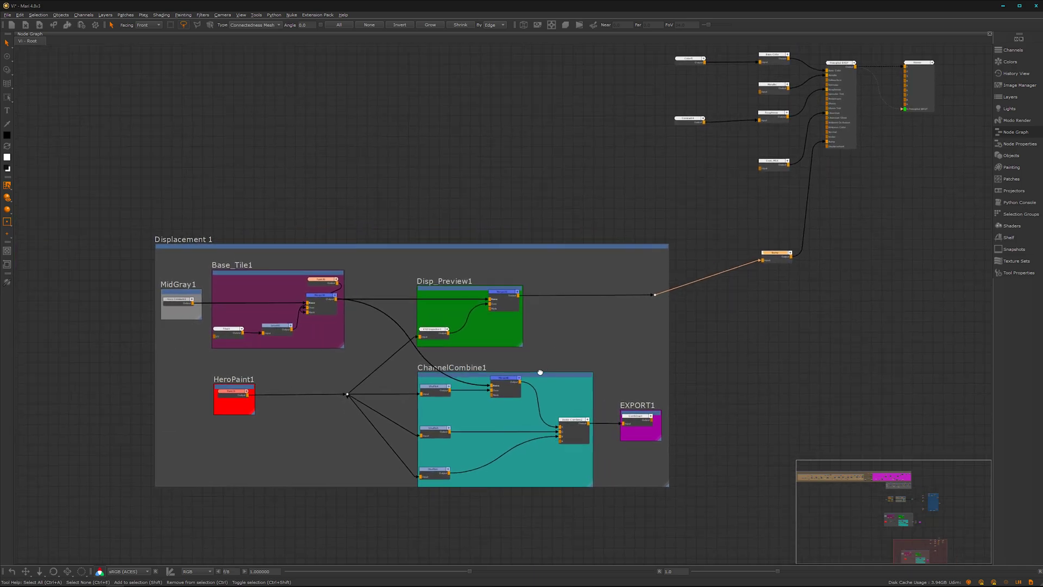
{"action": "scroll", "coordinate": [598, 378], "scroll_direction": "up", "scroll_amount": 1}
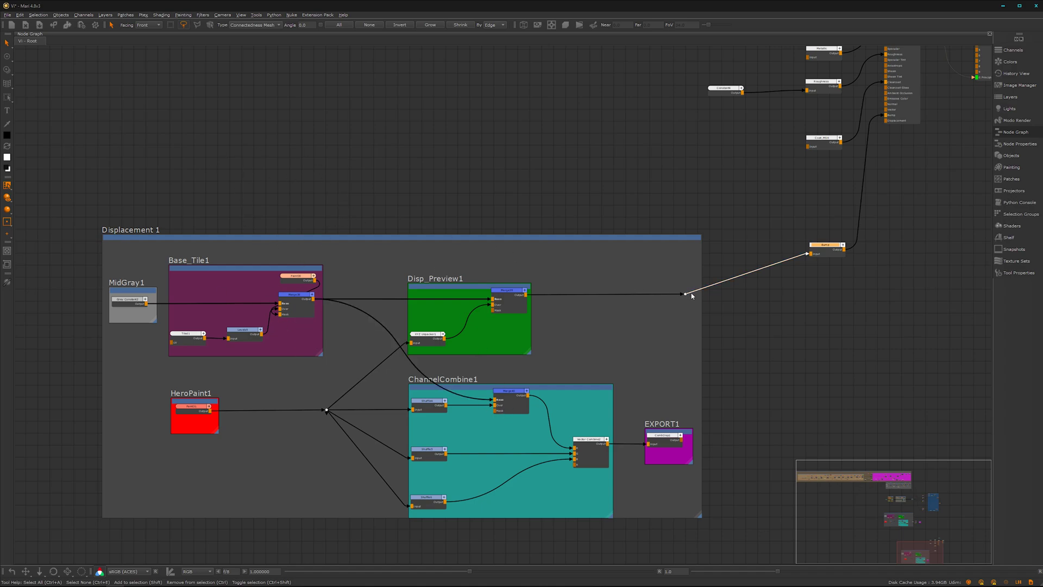
{"action": "right_click_drag", "start_coordinate": [646, 349], "coordinate": [554, 324], "text": "alt"}
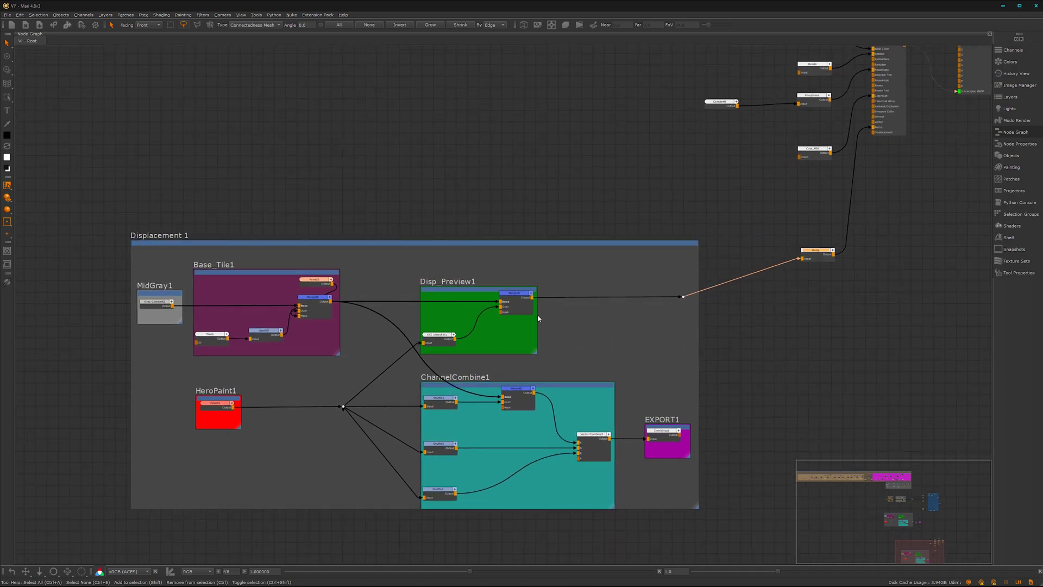
{"action": "middle_click_drag", "start_coordinate": [506, 187], "coordinate": [549, 194]}
Restore the split layout and view the output of the MidGray1 constant node on the model
{"action": "key", "text": "space"}
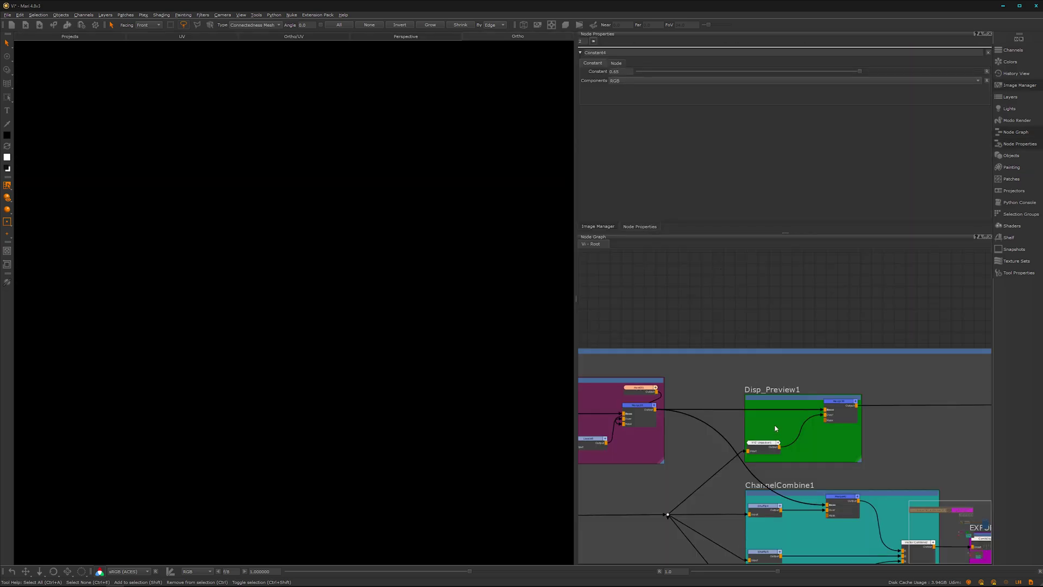
{"action": "right_click_drag", "start_coordinate": [848, 343], "coordinate": [630, 414], "text": "alt"}
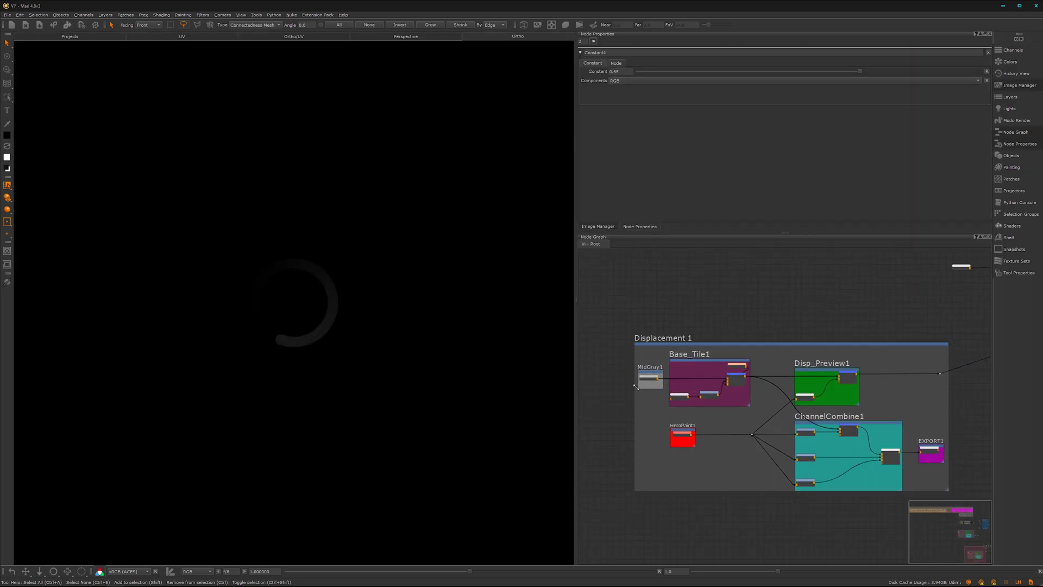
{"action": "scroll", "coordinate": [630, 390], "scroll_direction": "down", "scroll_amount": 1}
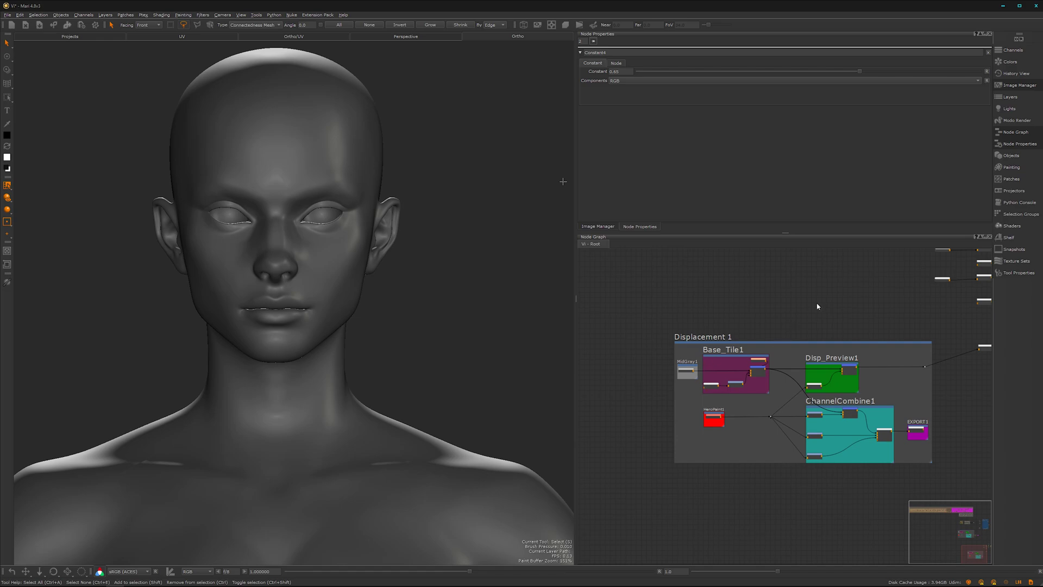
{"action": "scroll", "coordinate": [724, 383], "scroll_direction": "up", "scroll_amount": 3}
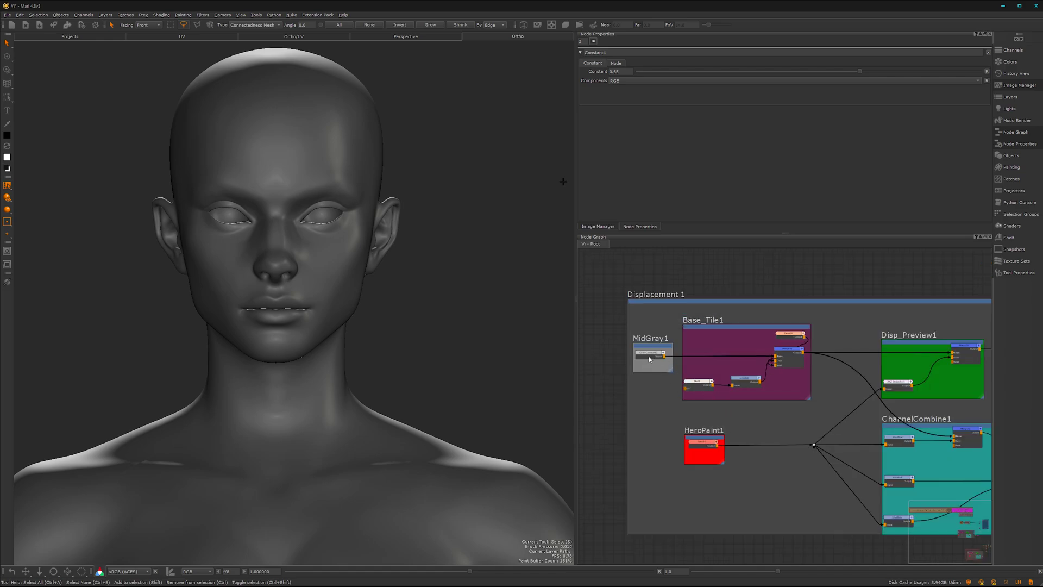
{"action": "left_click", "coordinate": [651, 358]}
{"action": "key", "text": "1"}
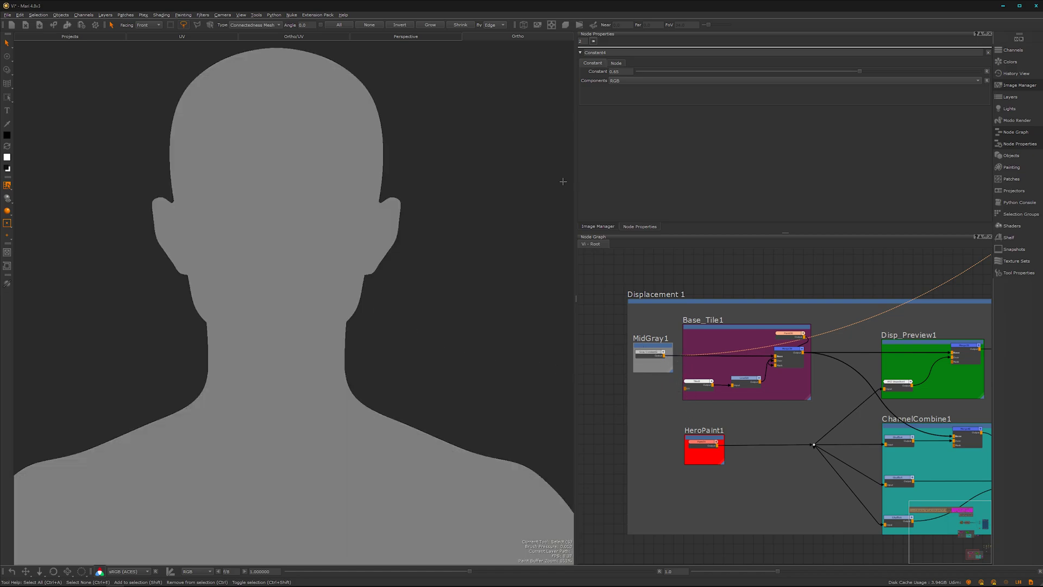
{"action": "left_click_drag", "start_coordinate": [280, 348], "coordinate": [306, 251], "text": "alt"}
{"action": "scroll", "coordinate": [760, 387], "scroll_direction": "up", "scroll_amount": 3}
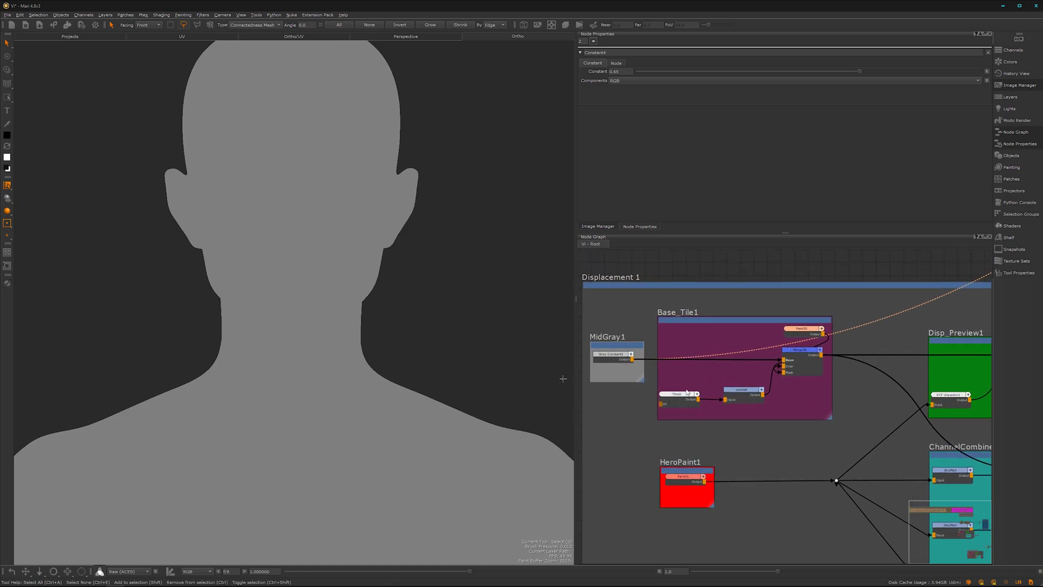
Assign texturingxyz_tiled_microSkinface_16.tif from the Image Manager as the tile image of the Tiled node in Base_Tile1
{"action": "left_click", "coordinate": [683, 396]}
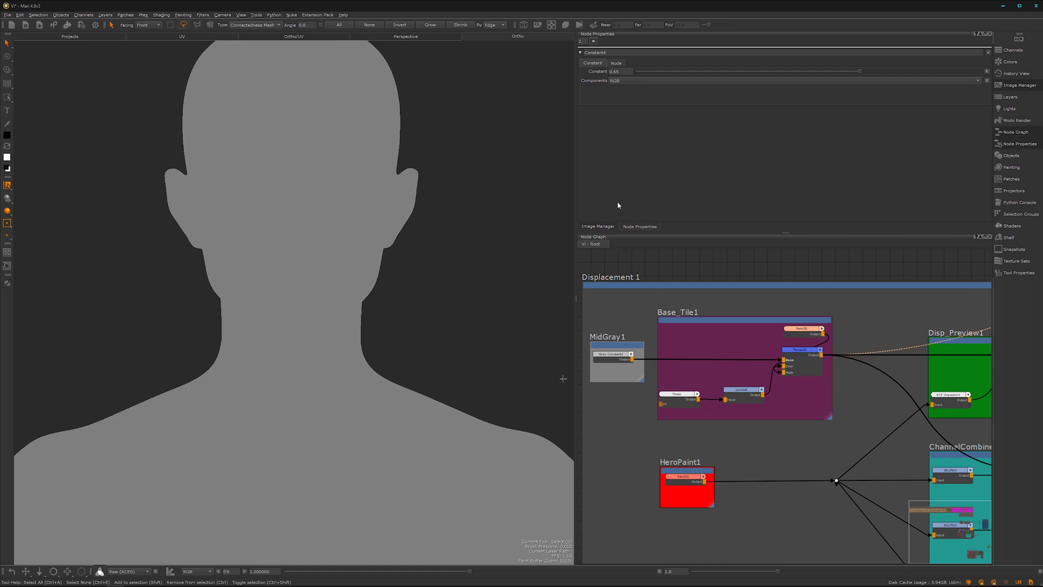
{"action": "left_click", "coordinate": [598, 226]}
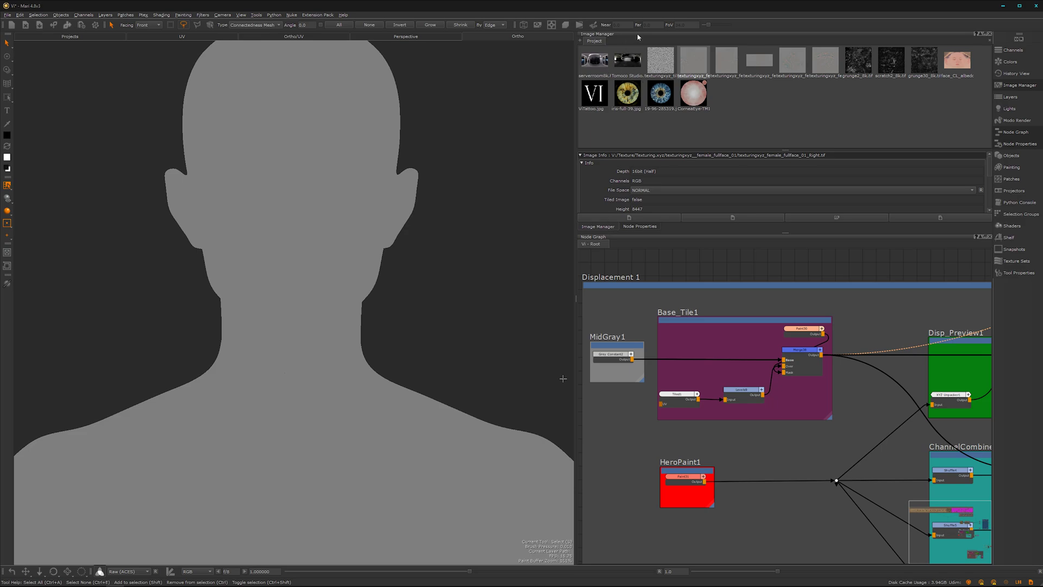
{"action": "left_click_drag", "start_coordinate": [639, 37], "coordinate": [222, 230]}
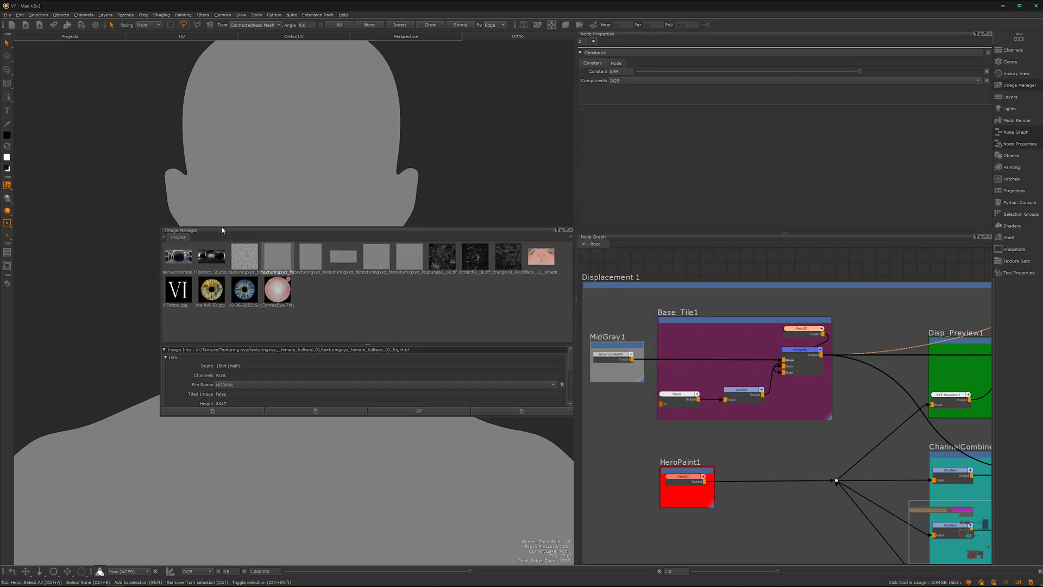
{"action": "left_click", "coordinate": [676, 398]}
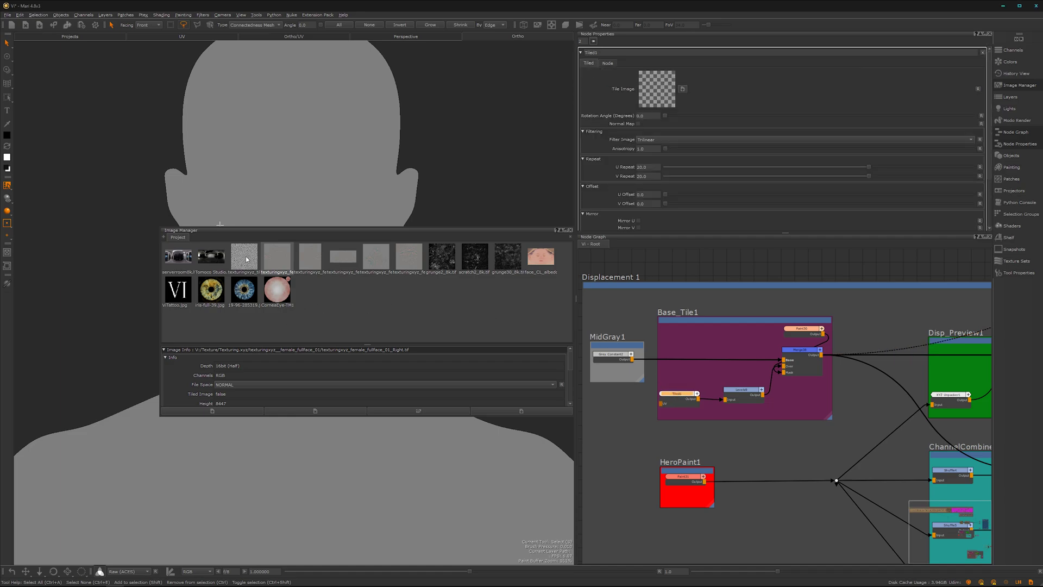
{"action": "left_click_drag", "start_coordinate": [247, 259], "coordinate": [661, 87]}
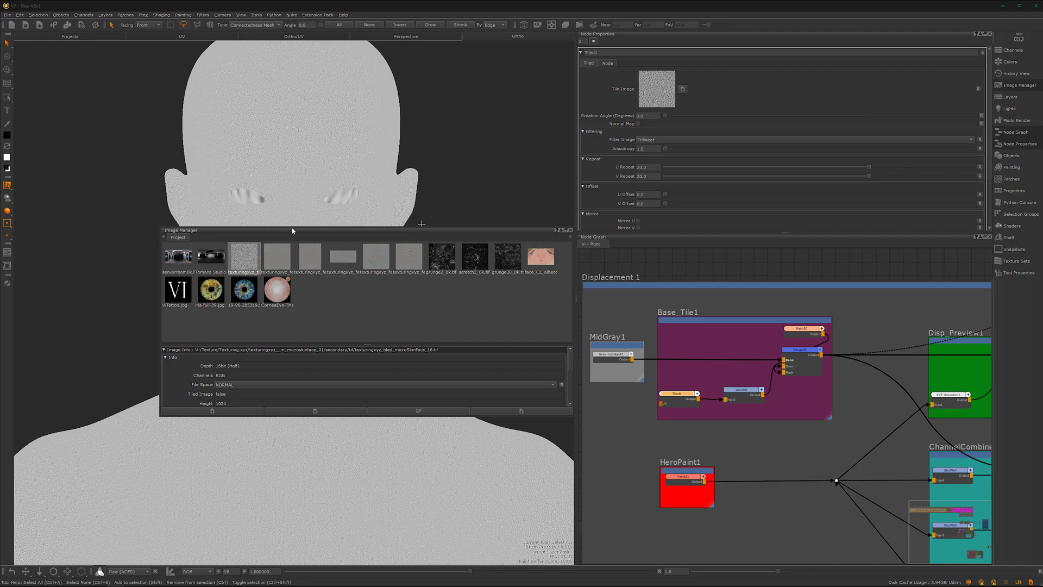
{"action": "left_click_drag", "start_coordinate": [460, 230], "coordinate": [838, 100]}
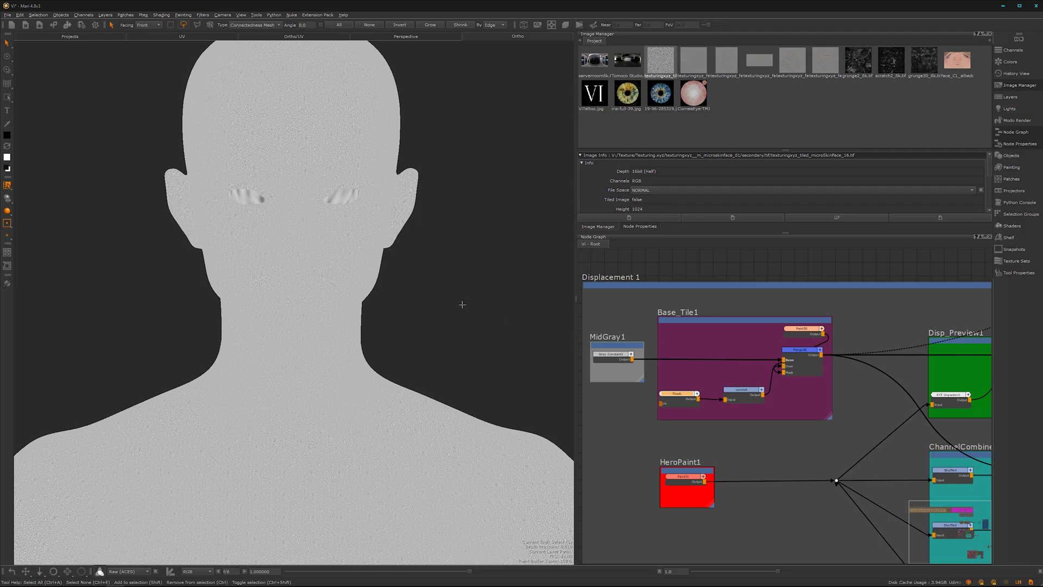
Inspect the tiled skin pattern on the face and forehead up close, and open the properties of the Levels node in Base_Tile1
{"action": "middle_click_drag", "start_coordinate": [327, 273], "coordinate": [333, 315], "text": "alt"}
{"action": "right_click_drag", "start_coordinate": [326, 317], "coordinate": [450, 242], "text": "alt"}
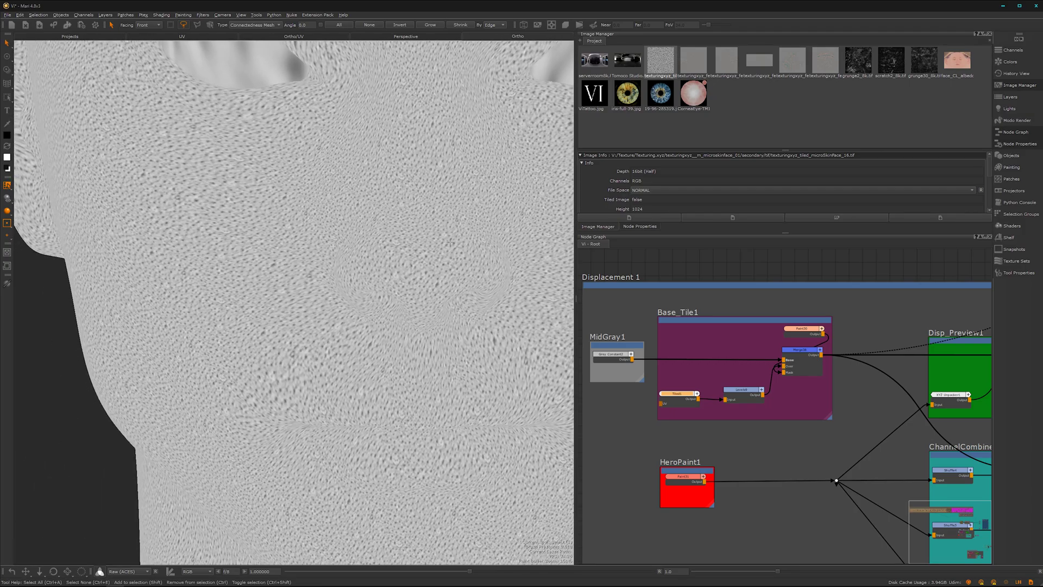
{"action": "middle_click_drag", "start_coordinate": [450, 243], "coordinate": [337, 463], "text": "alt"}
{"action": "right_click_drag", "start_coordinate": [410, 347], "coordinate": [351, 320], "text": "alt"}
{"action": "middle_click_drag", "start_coordinate": [366, 314], "coordinate": [364, 496], "text": "alt"}
{"action": "mouse_move", "coordinate": [365, 350]}
{"action": "left_mouse_down", "text": "alt"}
{"action": "mouse_move", "coordinate": [319, 346]}
{"action": "mouse_move", "coordinate": [363, 344]}
{"action": "left_mouse_up", "text": "alt"}
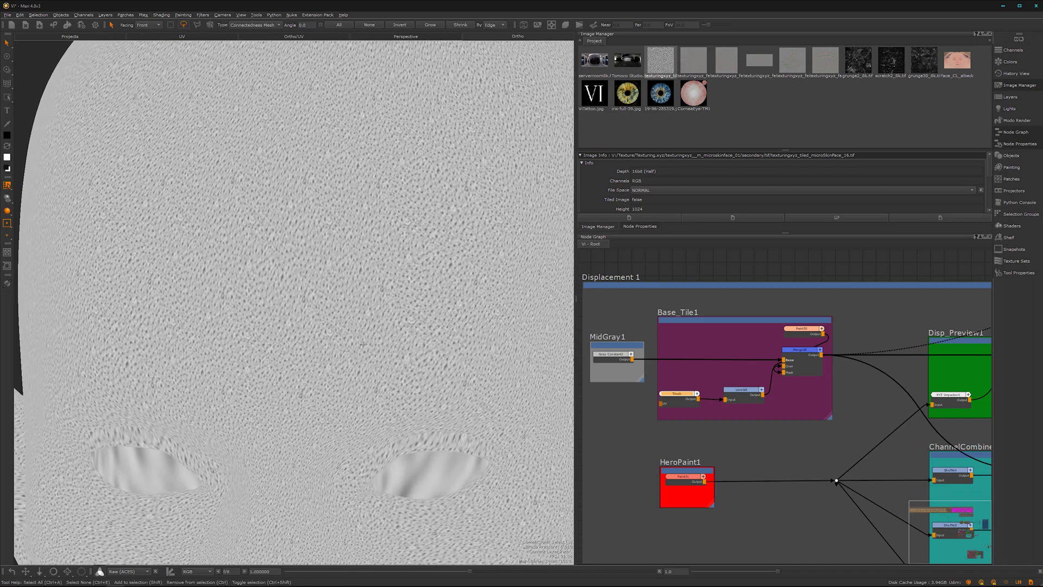
{"action": "double_click", "coordinate": [751, 390]}
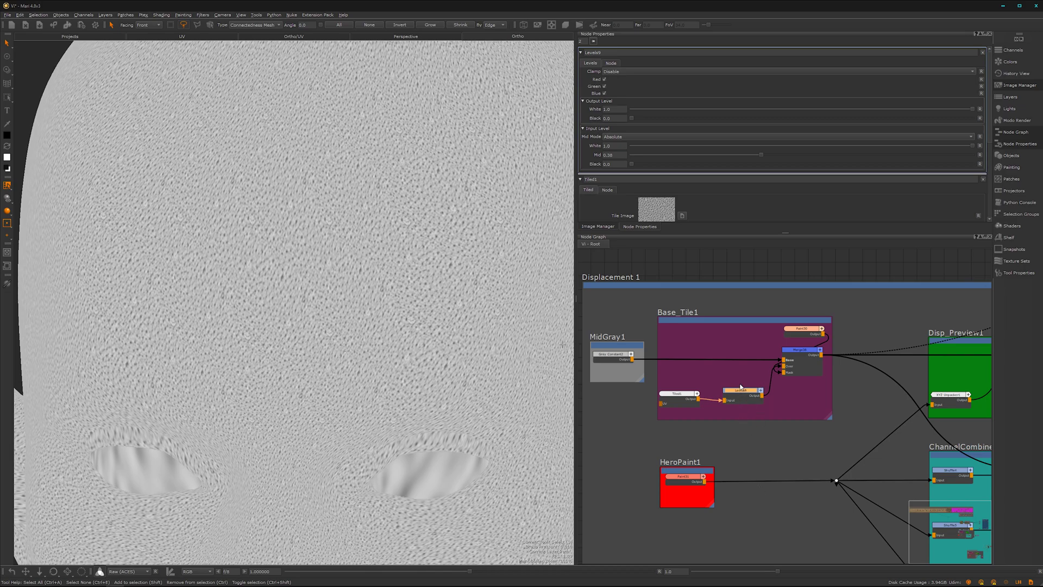
Toggle the Levels node in Base_Tile1 to compare the tiled skin pattern across the whole head with and without it
{"action": "key", "text": "d"}
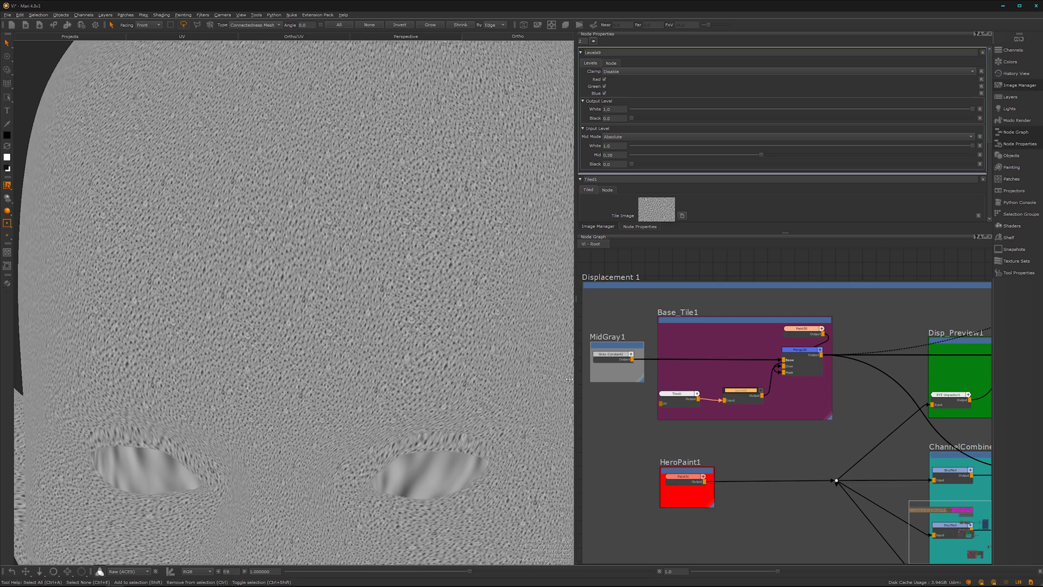
{"action": "right_click_drag", "start_coordinate": [554, 384], "coordinate": [425, 412], "text": "alt"}
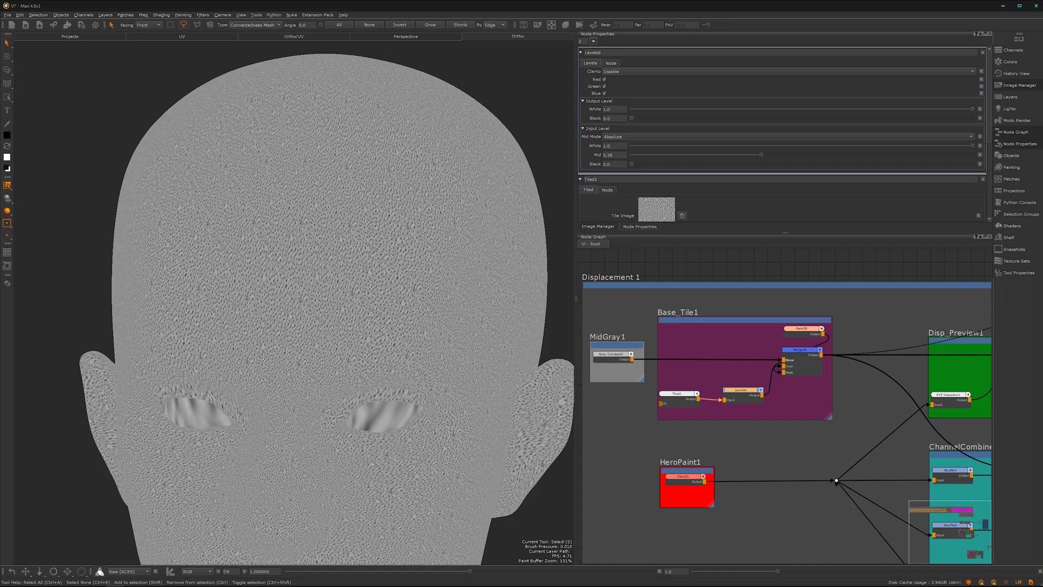
Open the properties of the XYZ Unpacker1 group node in Disp_Preview1 and enter the group's internal network
{"action": "scroll", "coordinate": [820, 427], "scroll_direction": "down", "scroll_amount": 2}
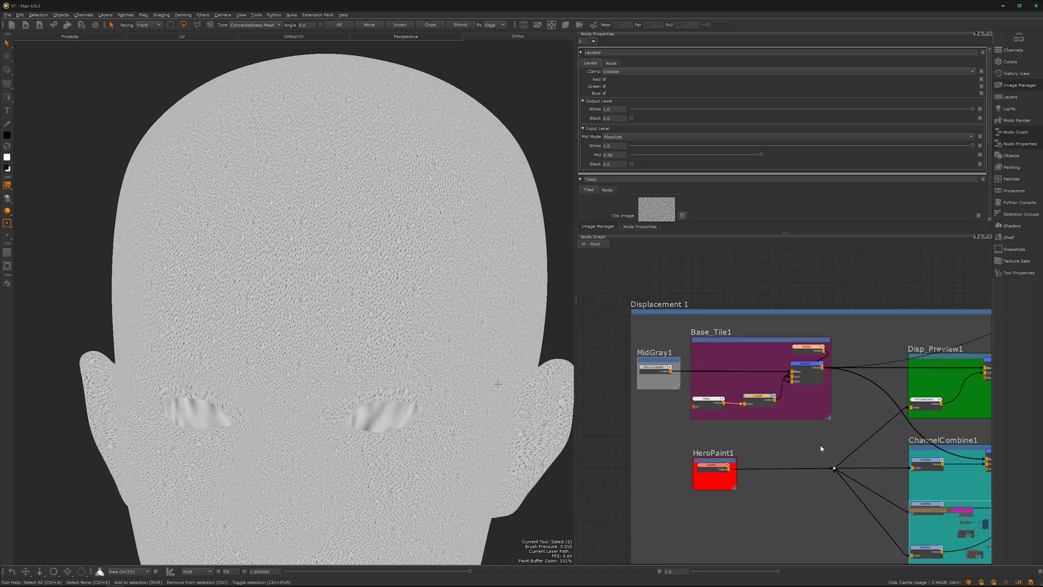
{"action": "middle_click_drag", "start_coordinate": [794, 445], "coordinate": [638, 436]}
{"action": "scroll", "coordinate": [669, 427], "scroll_direction": "up", "scroll_amount": 1}
{"action": "middle_click_drag", "start_coordinate": [729, 419], "coordinate": [694, 432], "text": "alt"}
{"action": "middle_click_drag", "start_coordinate": [824, 379], "coordinate": [771, 364], "text": "ctrl"}
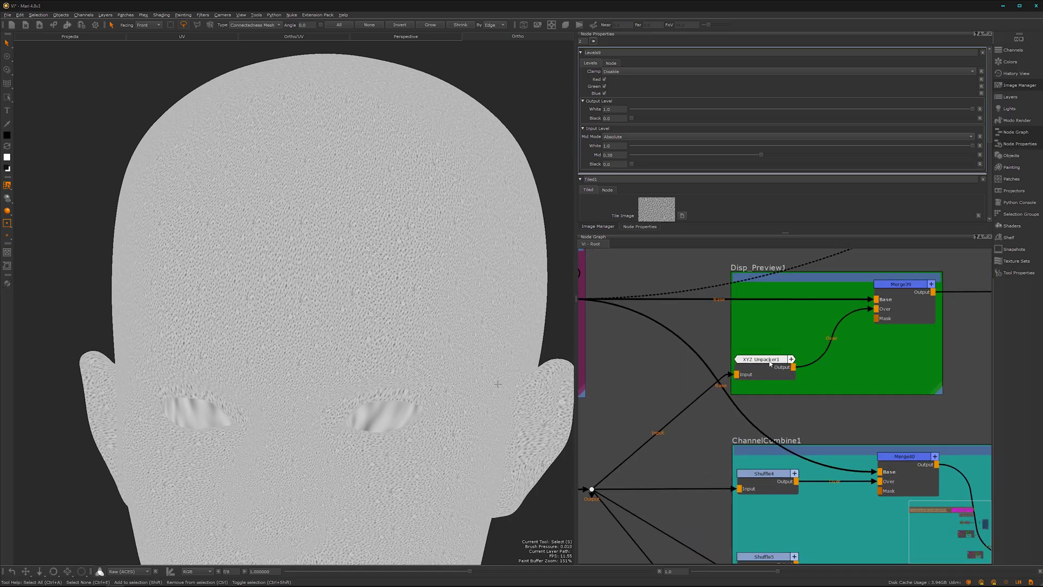
{"action": "left_click", "coordinate": [774, 363]}
{"action": "double_click", "coordinate": [774, 362]}
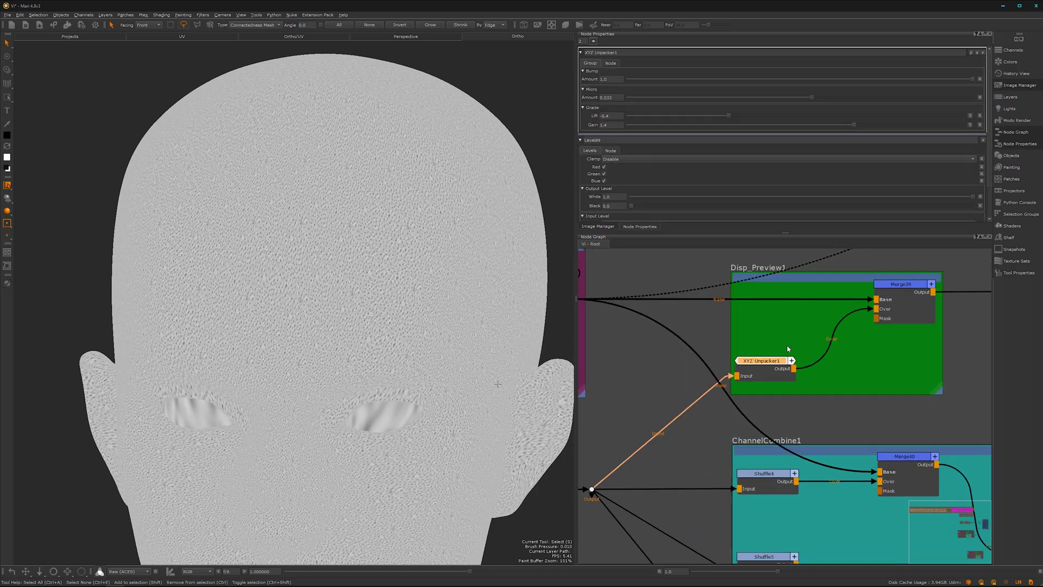
{"action": "left_click", "coordinate": [976, 54]}
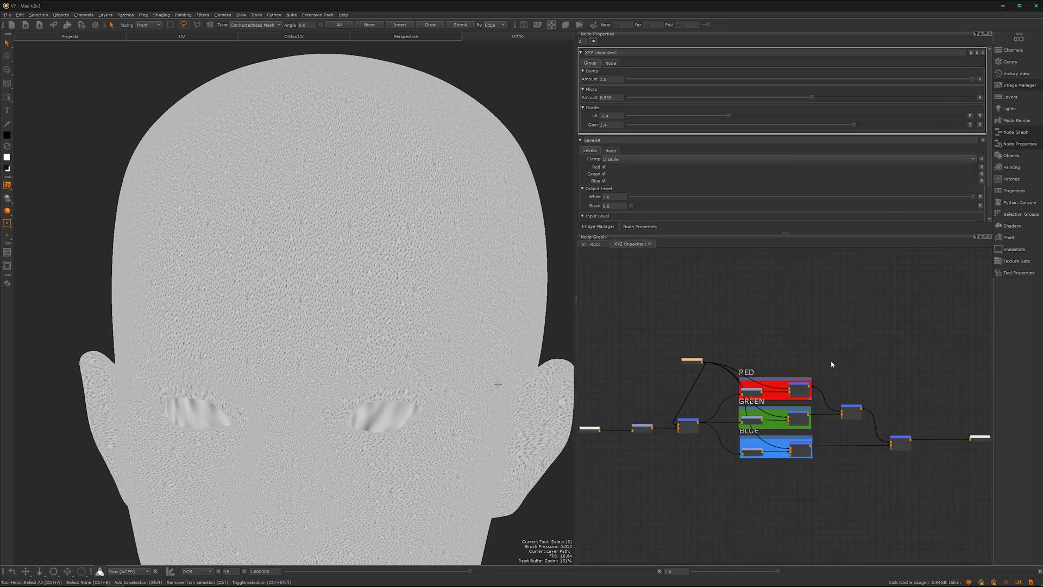
Examine the RED, GREEN and BLUE channel branches inside XYZ Unpacker1 and open the properties of each branch's Merge node
{"action": "right_click_drag", "start_coordinate": [764, 506], "coordinate": [696, 500], "text": "alt"}
{"action": "middle_click_drag", "start_coordinate": [680, 500], "coordinate": [703, 450]}
{"action": "right_click_drag", "start_coordinate": [705, 450], "coordinate": [838, 415], "text": "alt"}
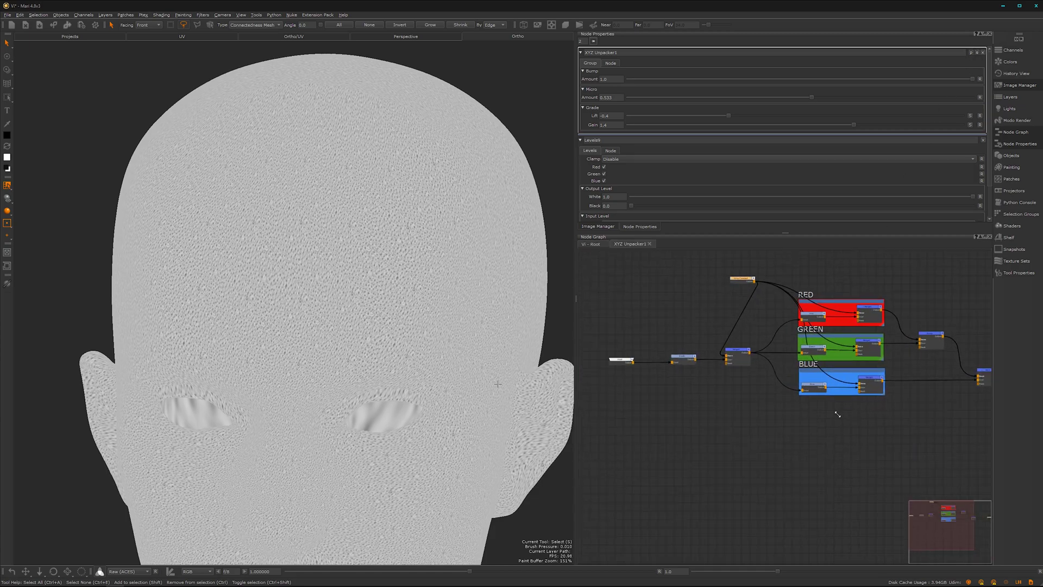
{"action": "middle_click_drag", "start_coordinate": [837, 414], "coordinate": [853, 410], "text": "ctrl"}
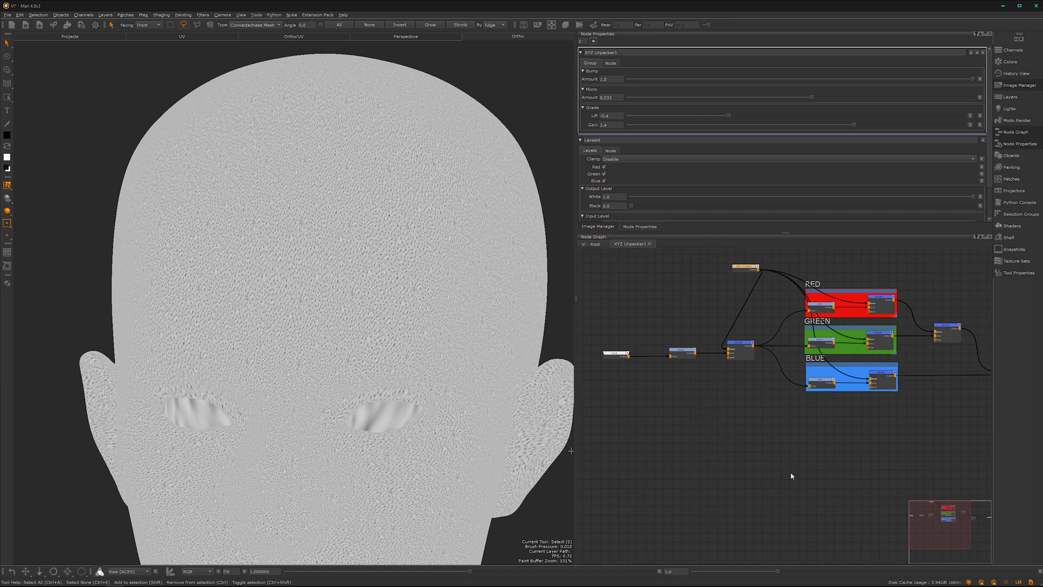
{"action": "right_click_drag", "start_coordinate": [698, 433], "coordinate": [786, 380], "text": "alt"}
{"action": "middle_click_drag", "start_coordinate": [745, 408], "coordinate": [666, 478]}
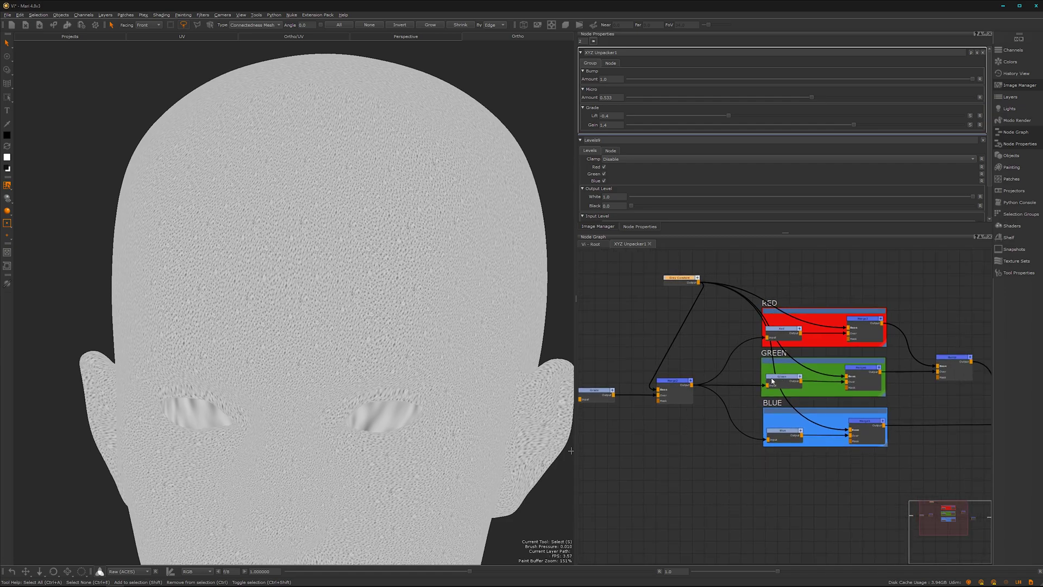
{"action": "scroll", "coordinate": [734, 454], "scroll_direction": "up", "scroll_amount": 4}
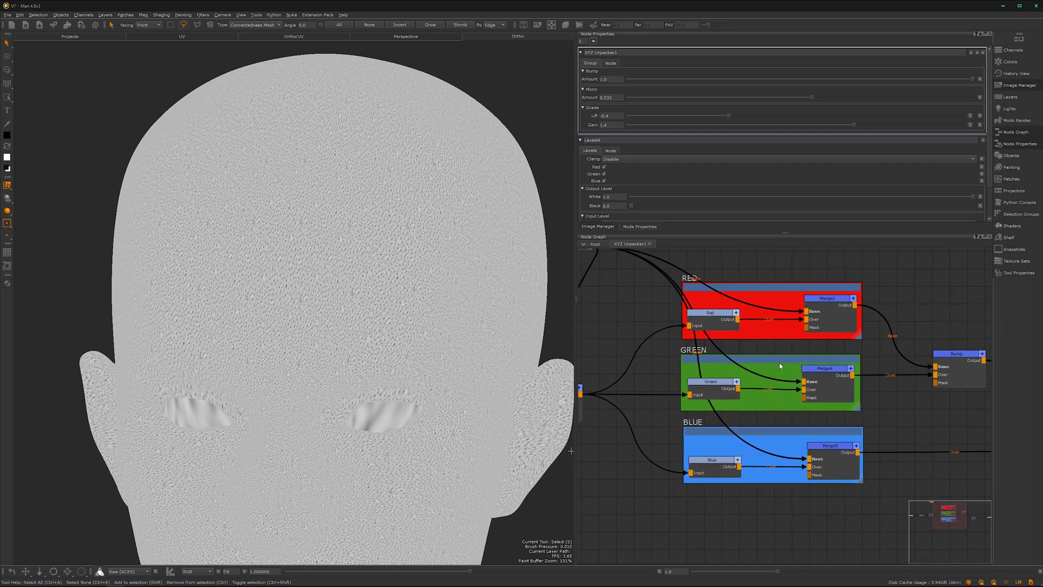
{"action": "double_click", "coordinate": [830, 303]}
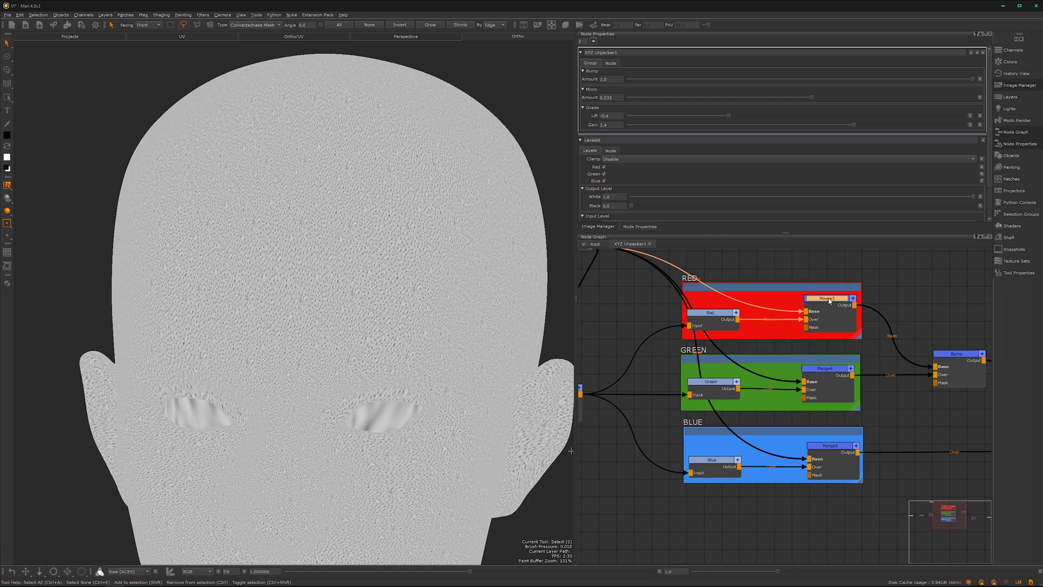
{"action": "double_click", "coordinate": [825, 369]}
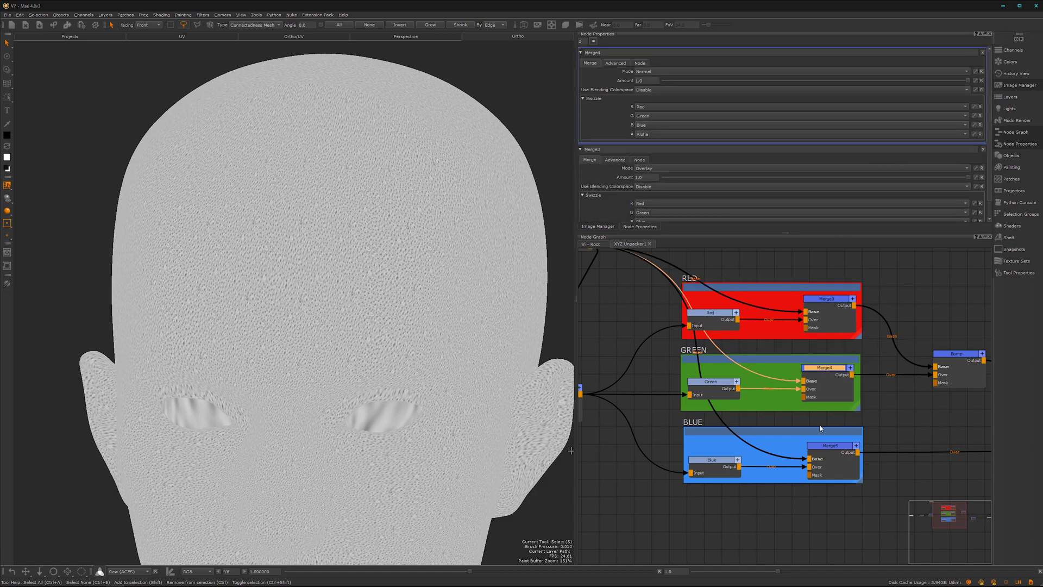
{"action": "double_click", "coordinate": [832, 446]}
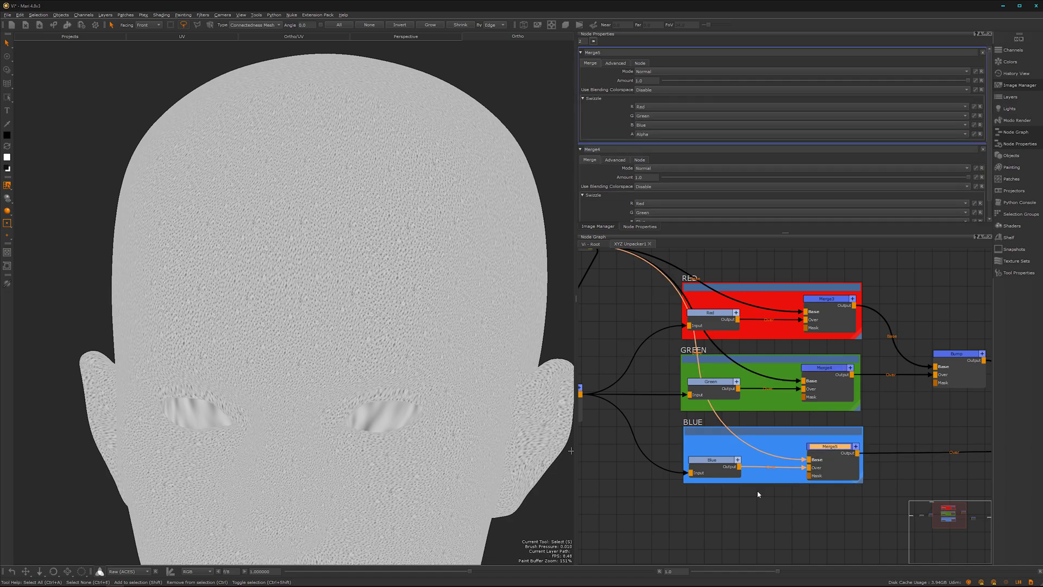
Trace how the RED, GREEN and BLUE branches are recombined through the merges that follow them in XYZ Unpacker1
{"action": "scroll", "coordinate": [733, 459], "scroll_direction": "down", "scroll_amount": 2}
{"action": "middle_click_drag", "start_coordinate": [683, 496], "coordinate": [731, 459]}
{"action": "scroll", "coordinate": [761, 476], "scroll_direction": "down", "scroll_amount": 2}
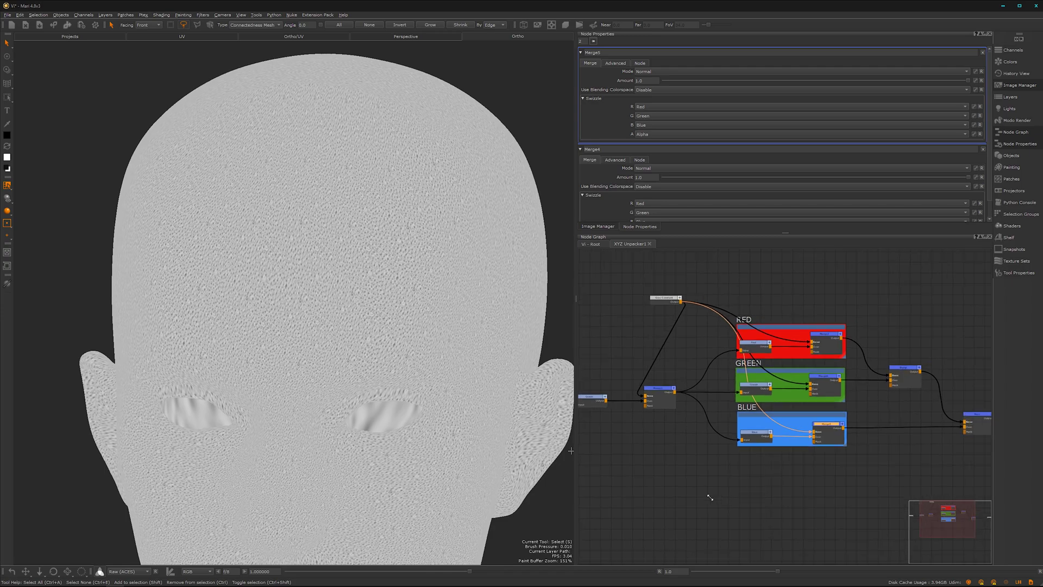
{"action": "middle_click_drag", "start_coordinate": [719, 496], "coordinate": [685, 493]}
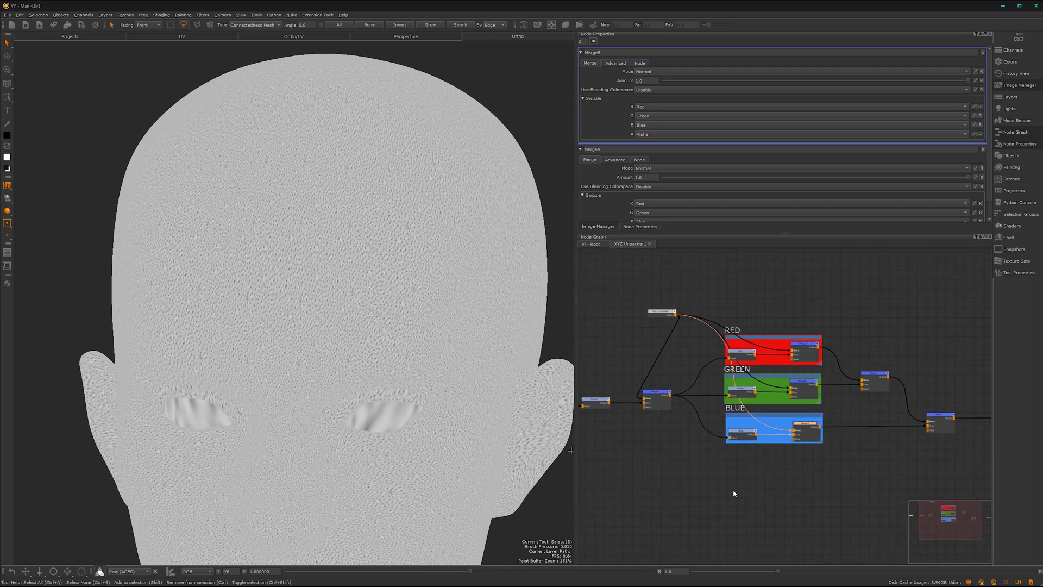
{"action": "scroll", "coordinate": [733, 492], "scroll_direction": "up", "scroll_amount": 2}
{"action": "middle_click_drag", "start_coordinate": [833, 463], "coordinate": [727, 478]}
{"action": "scroll", "coordinate": [829, 449], "scroll_direction": "down", "scroll_amount": 3}
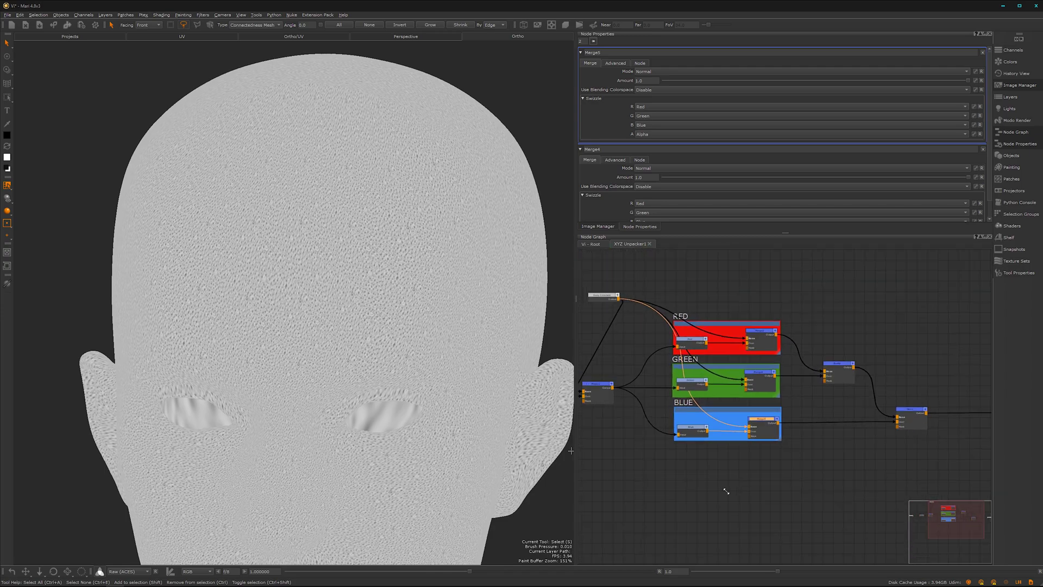
Return to the root node graph and review how HeroPaint1 feeds Disp_Preview1 and ChannelCombine1
{"action": "left_click", "coordinate": [592, 244]}
{"action": "right_click_drag", "start_coordinate": [849, 420], "coordinate": [659, 433], "text": "alt"}
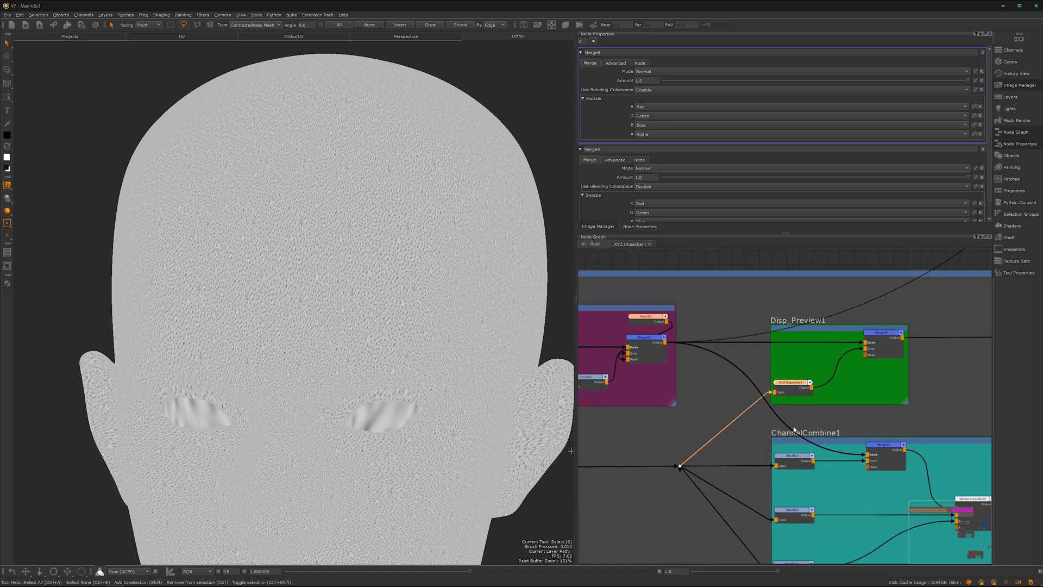
{"action": "right_click_drag", "start_coordinate": [773, 442], "coordinate": [624, 488], "text": "alt"}
{"action": "middle_click_drag", "start_coordinate": [726, 460], "coordinate": [766, 423]}
{"action": "scroll", "coordinate": [699, 428], "scroll_direction": "up", "scroll_amount": 2}
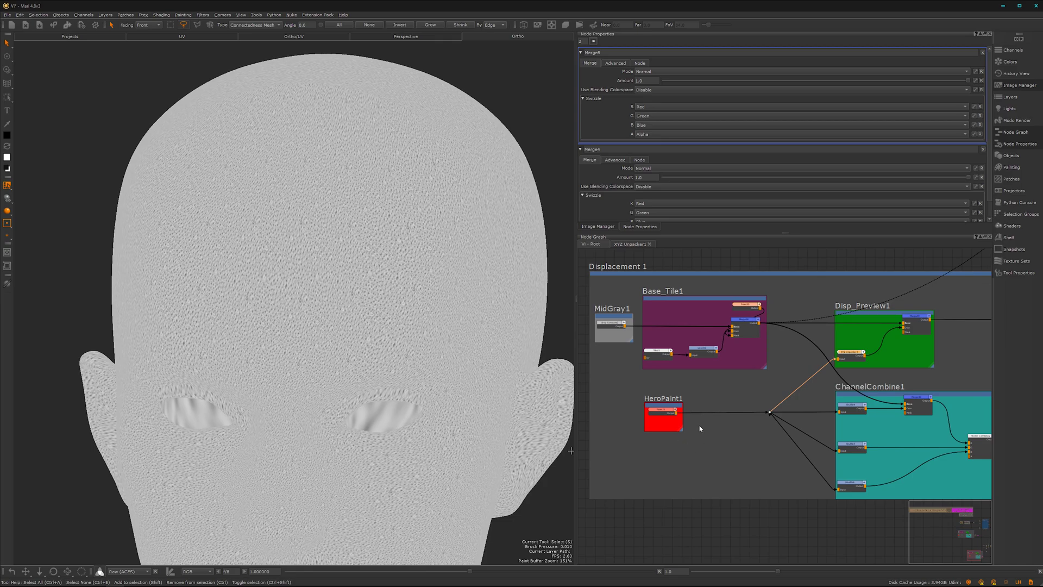
{"action": "scroll", "coordinate": [774, 400], "scroll_direction": "up", "scroll_amount": 1}
{"action": "middle_click_drag", "start_coordinate": [773, 411], "coordinate": [725, 430]}
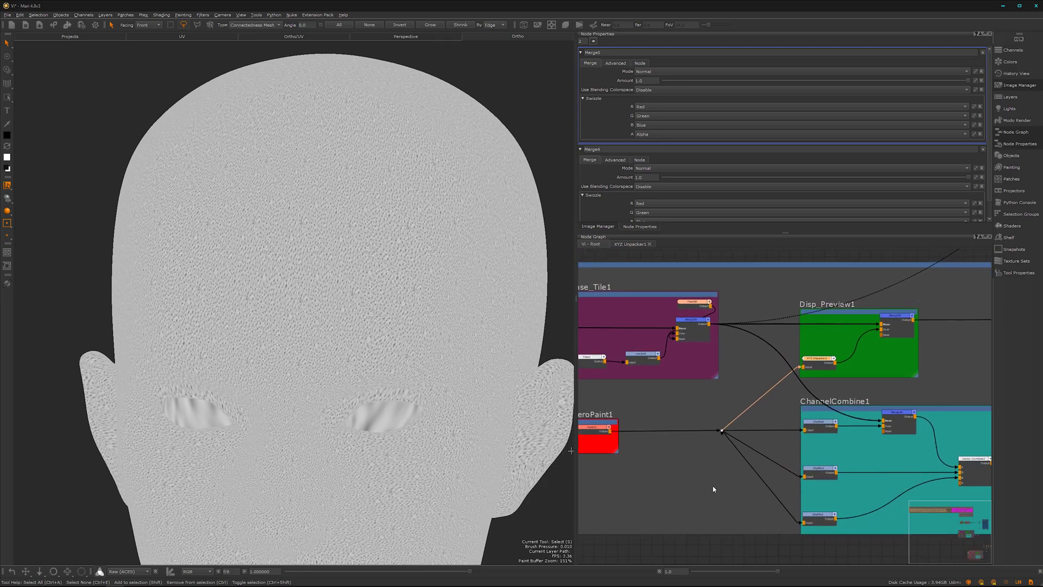
Trace the Disp_Preview1 merge output through to the Bump node outside the Displacement 1 group
{"action": "scroll", "coordinate": [875, 369], "scroll_direction": "up", "scroll_amount": 2}
{"action": "middle_click_drag", "start_coordinate": [857, 379], "coordinate": [783, 399]}
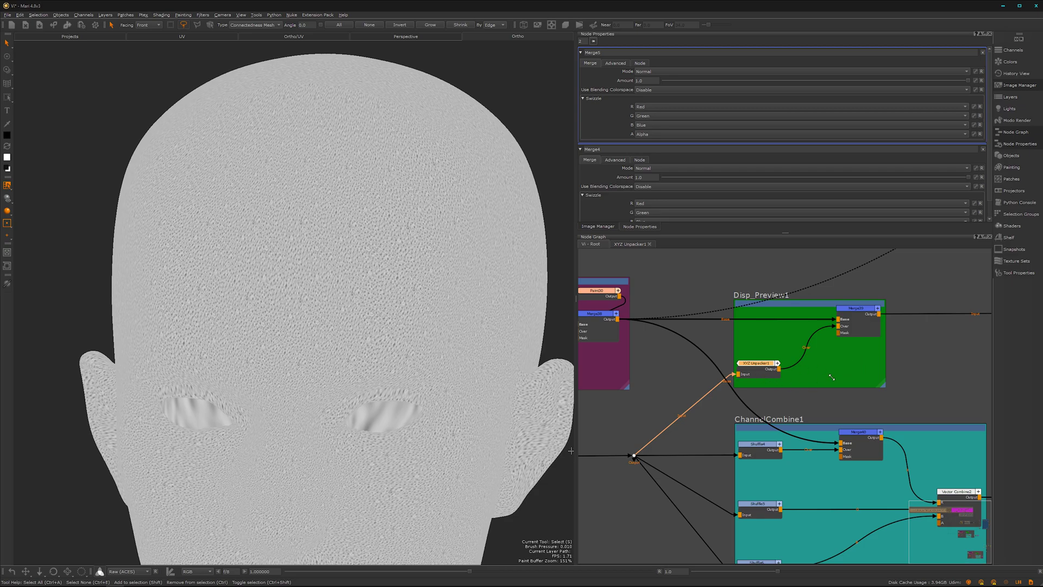
{"action": "scroll", "coordinate": [831, 377], "scroll_direction": "down", "scroll_amount": 3}
{"action": "middle_click_drag", "start_coordinate": [831, 377], "coordinate": [769, 358]}
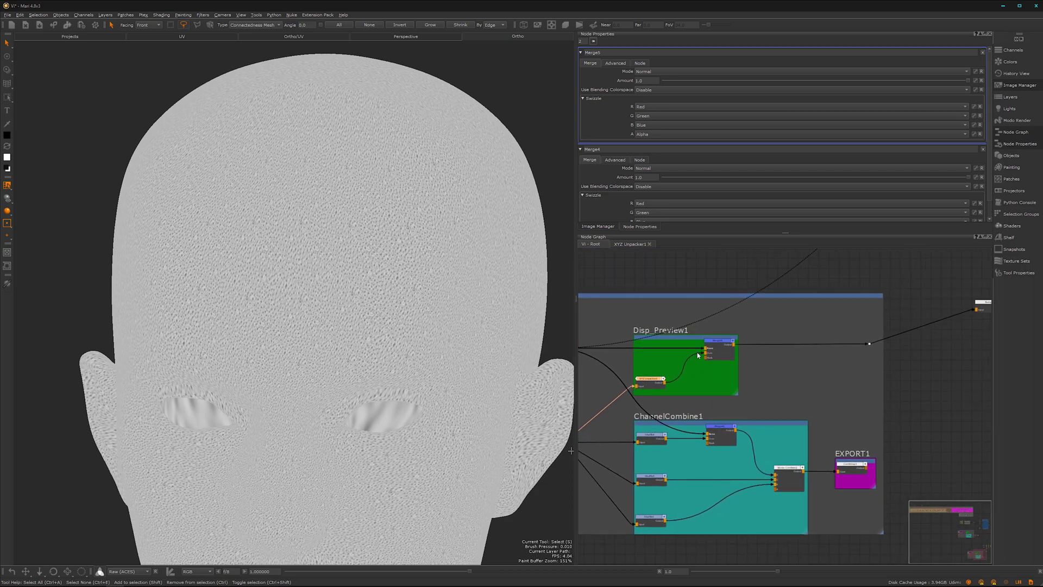
{"action": "middle_click_drag", "start_coordinate": [940, 294], "coordinate": [857, 306]}
{"action": "scroll", "coordinate": [742, 396], "scroll_direction": "up", "scroll_amount": 2}
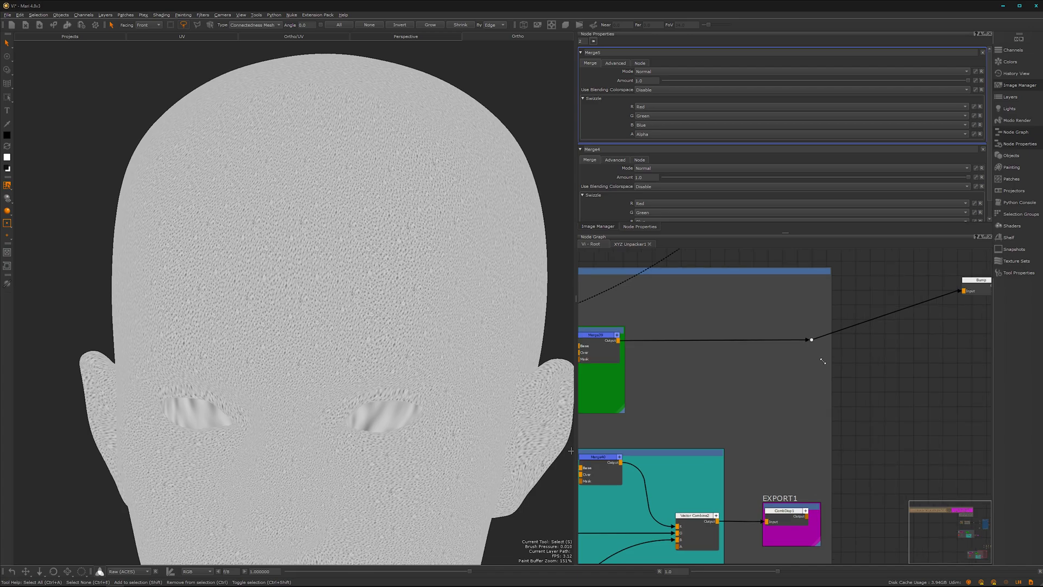
Open the properties of the Shuffle4 node in ChannelCombine1
{"action": "middle_click_drag", "start_coordinate": [616, 498], "coordinate": [812, 391]}
{"action": "scroll", "coordinate": [745, 396], "scroll_direction": "up", "scroll_amount": 1}
{"action": "left_click", "coordinate": [735, 336]}
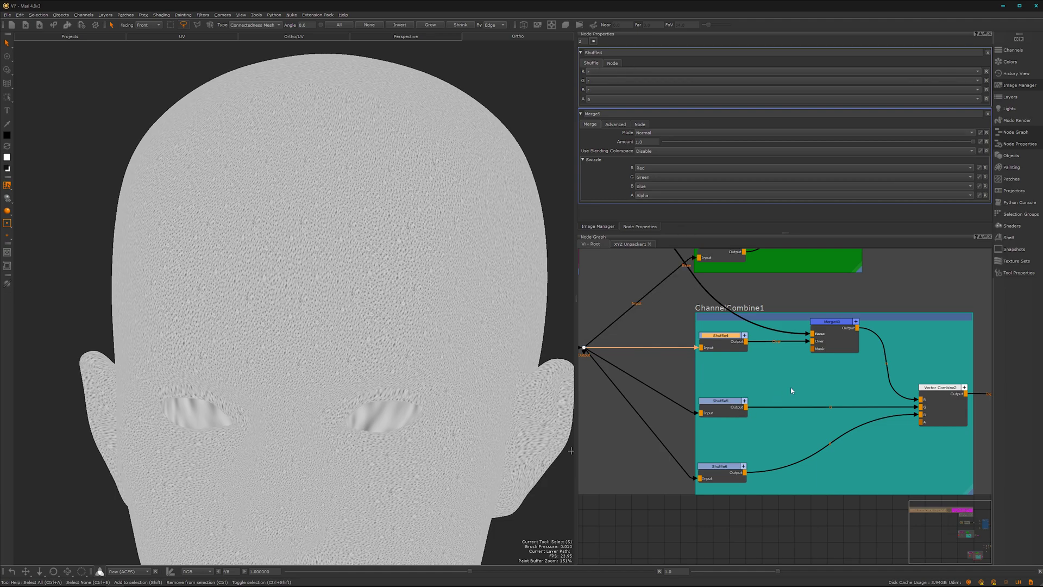
Follow the Vector Combine output to EXPORT1 and shift the EXPORT1 group slightly
{"action": "middle_click_drag", "start_coordinate": [774, 399], "coordinate": [699, 397]}
{"action": "scroll", "coordinate": [784, 388], "scroll_direction": "down", "scroll_amount": 1}
{"action": "middle_click_drag", "start_coordinate": [784, 388], "coordinate": [732, 372]}
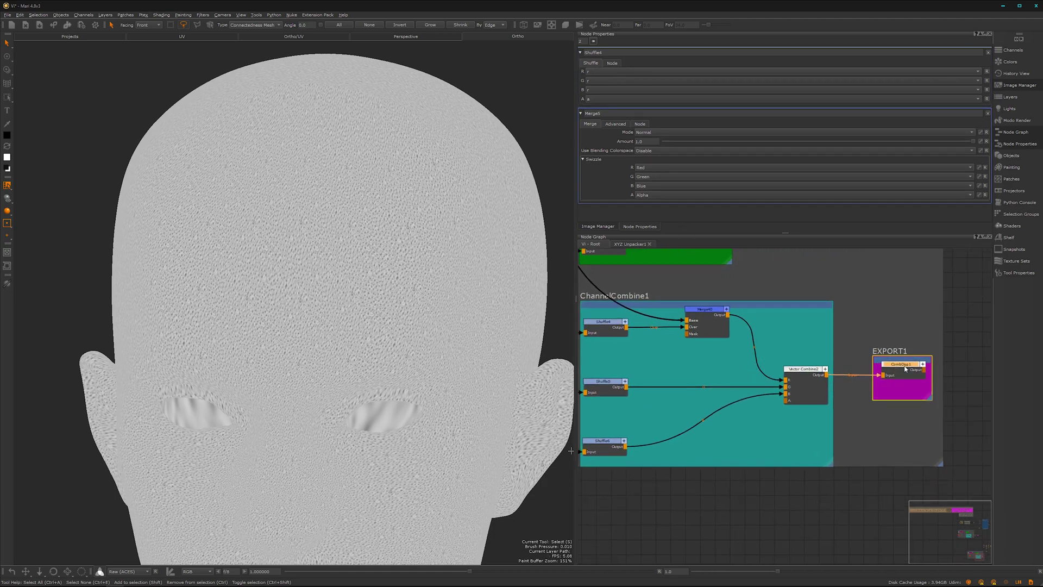
{"action": "left_click_drag", "start_coordinate": [905, 362], "coordinate": [902, 356]}
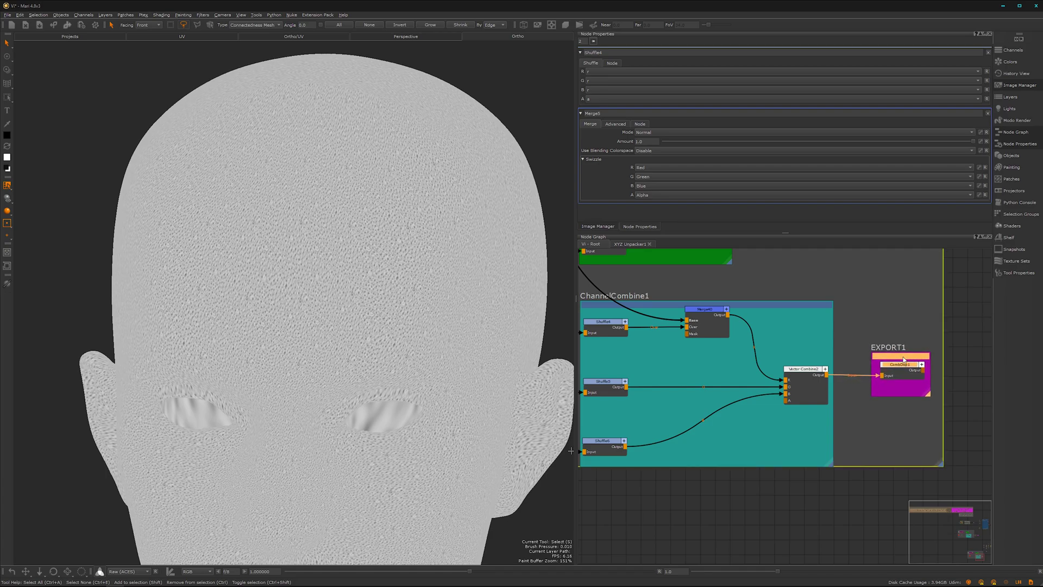
Review the three shuffled channels in ChannelCombine1 and the overall layout of the Displacement 1 network up to Bump
{"action": "scroll", "coordinate": [703, 376], "scroll_direction": "down", "scroll_amount": 1}
{"action": "right_click_drag", "start_coordinate": [632, 391], "coordinate": [619, 393], "text": "alt"}
{"action": "middle_click_drag", "start_coordinate": [672, 399], "coordinate": [688, 428]}
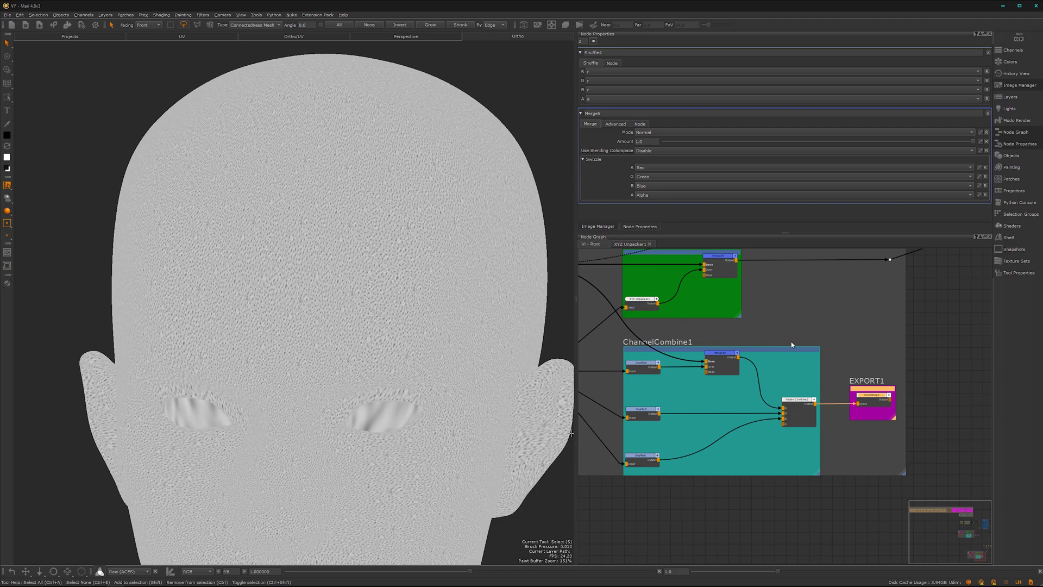
{"action": "scroll", "coordinate": [720, 402], "scroll_direction": "up", "scroll_amount": 1}
{"action": "middle_click_drag", "start_coordinate": [708, 401], "coordinate": [763, 392]}
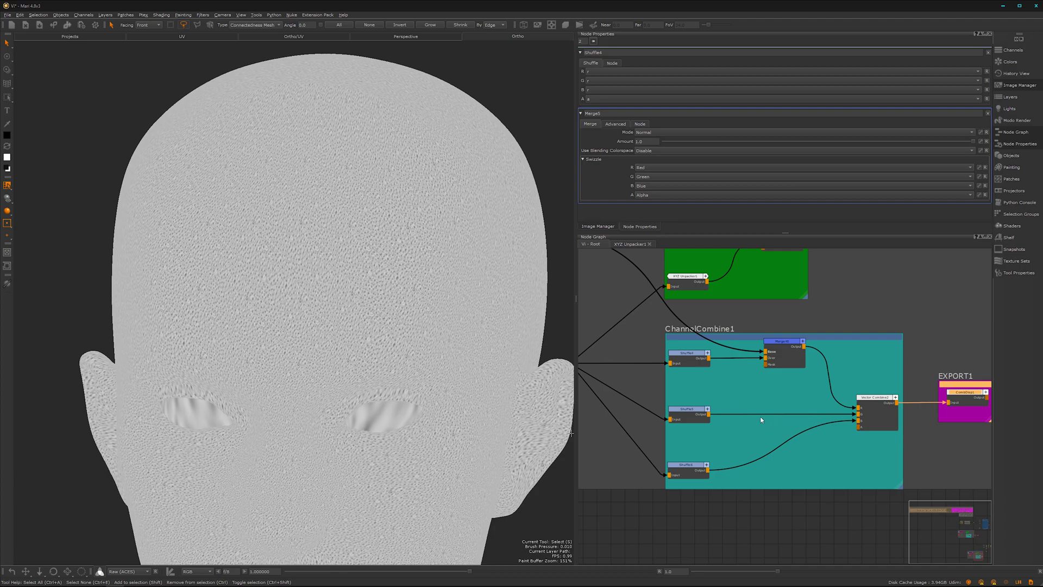
{"action": "scroll", "coordinate": [761, 420], "scroll_direction": "down", "scroll_amount": 5}
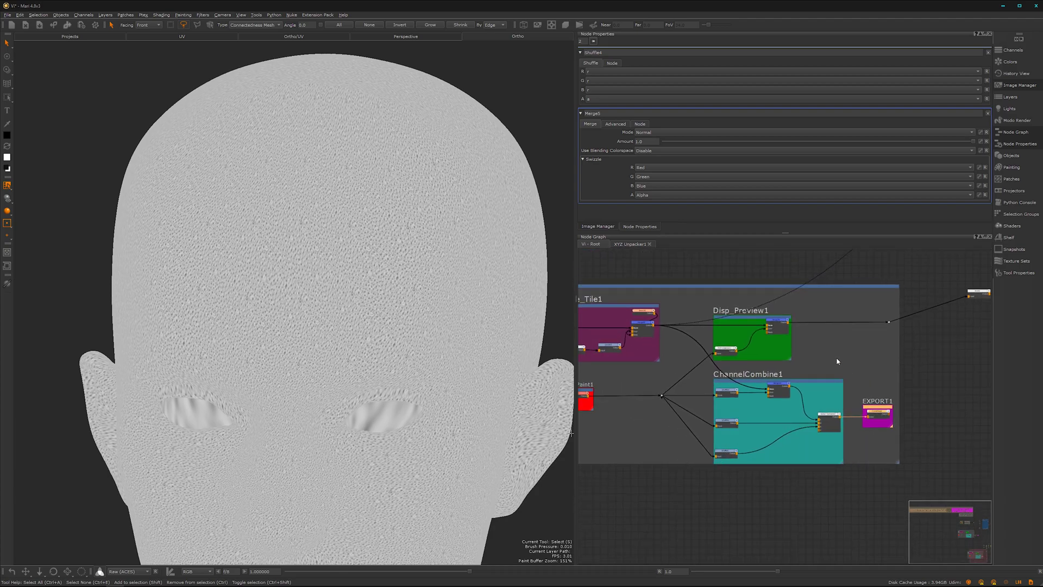
{"action": "scroll", "coordinate": [837, 358], "scroll_direction": "down", "scroll_amount": 3}
{"action": "middle_click_drag", "start_coordinate": [725, 331], "coordinate": [667, 353]}
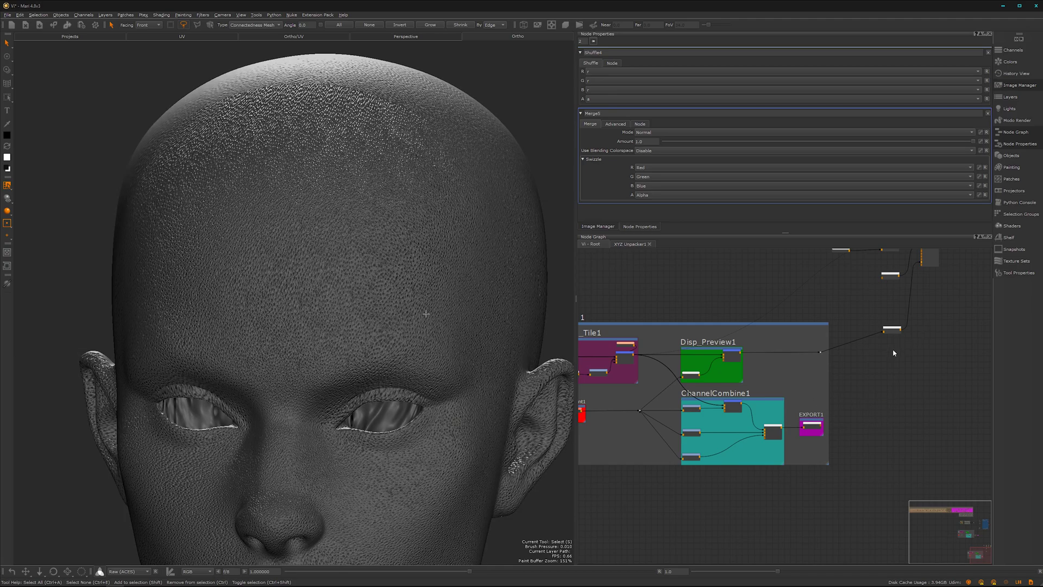
Inspect the microskin bump on the shaded face, closely checking the eyes, nose and mouth
{"action": "middle_click_drag", "start_coordinate": [322, 459], "coordinate": [328, 342], "text": "alt"}
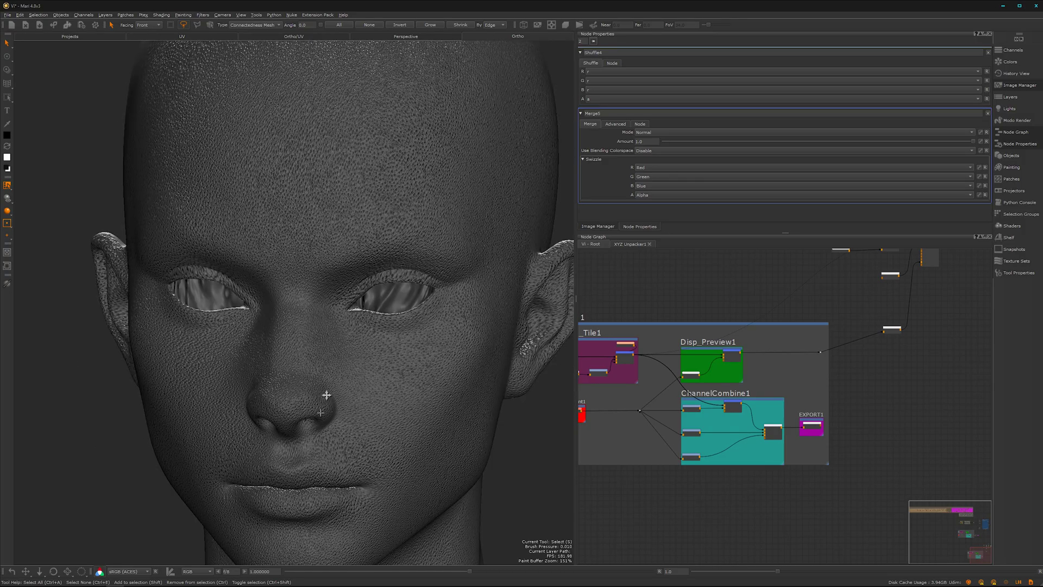
{"action": "left_click_drag", "start_coordinate": [326, 396], "coordinate": [320, 360], "text": "alt"}
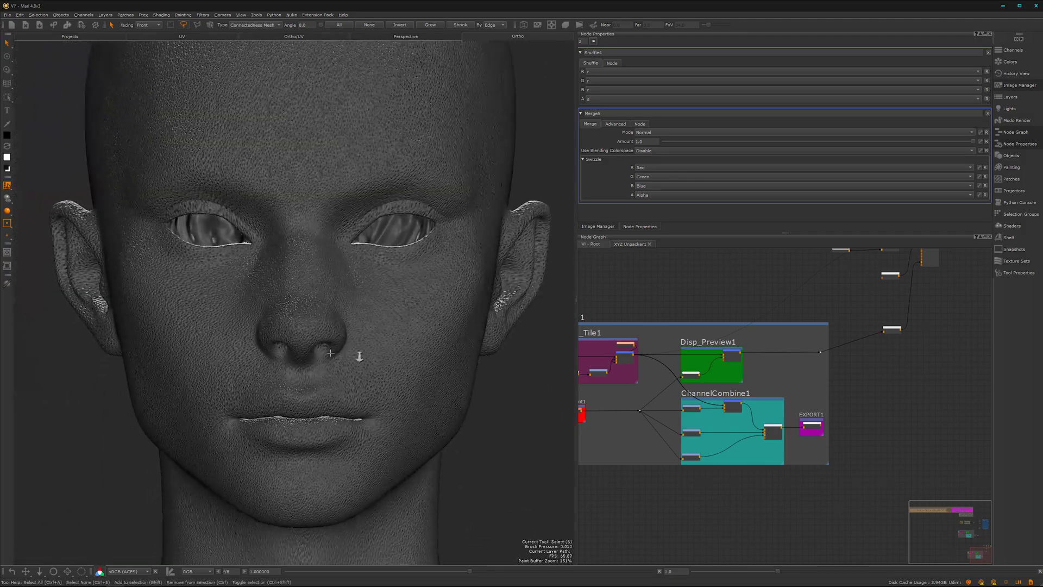
{"action": "right_click_drag", "start_coordinate": [358, 357], "coordinate": [399, 326], "text": "alt"}
{"action": "middle_click_drag", "start_coordinate": [399, 326], "coordinate": [383, 529], "text": "alt"}
{"action": "right_click_drag", "start_coordinate": [398, 384], "coordinate": [351, 424], "text": "alt"}
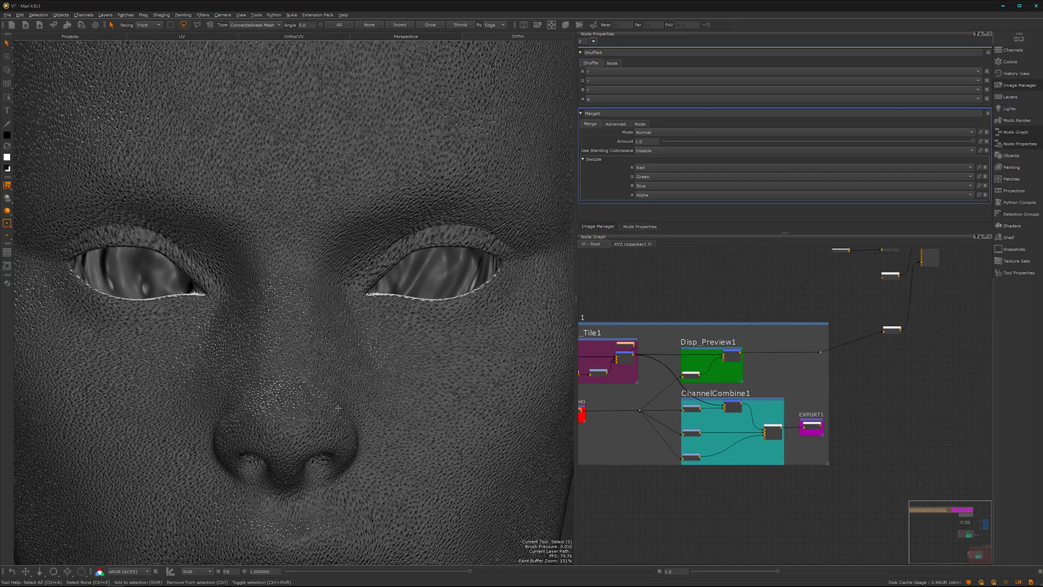
Set the amount of the Overlay Merge node in Base_Tile1 to 0.122
{"action": "scroll", "coordinate": [694, 457], "scroll_direction": "down", "scroll_amount": 2}
{"action": "middle_click_drag", "start_coordinate": [693, 461], "coordinate": [773, 464]}
{"action": "scroll", "coordinate": [731, 456], "scroll_direction": "up", "scroll_amount": 4}
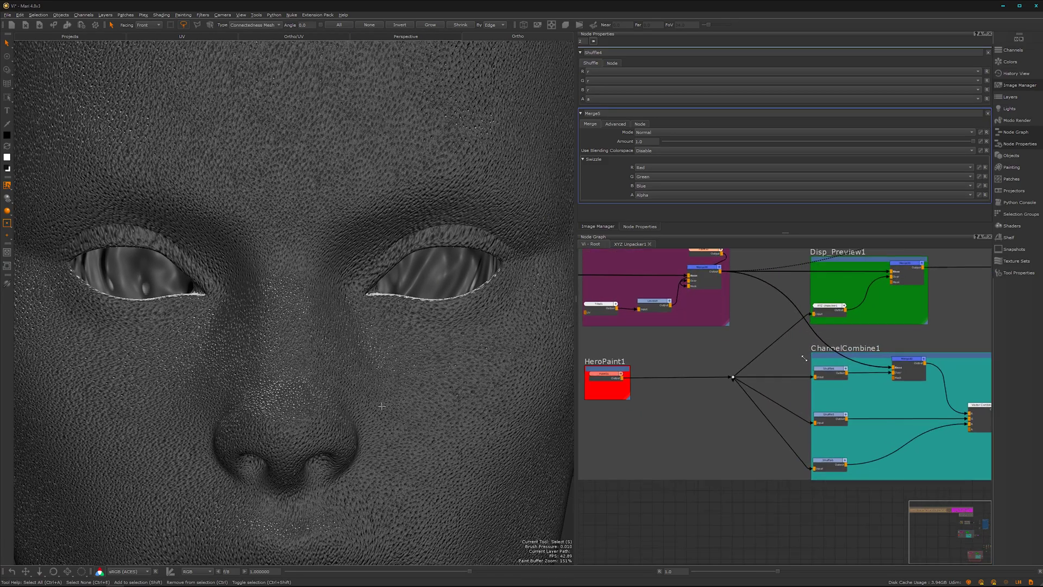
{"action": "scroll", "coordinate": [718, 450], "scroll_direction": "down", "scroll_amount": 1}
{"action": "middle_click_drag", "start_coordinate": [702, 306], "coordinate": [755, 368]}
{"action": "left_click", "coordinate": [759, 361]}
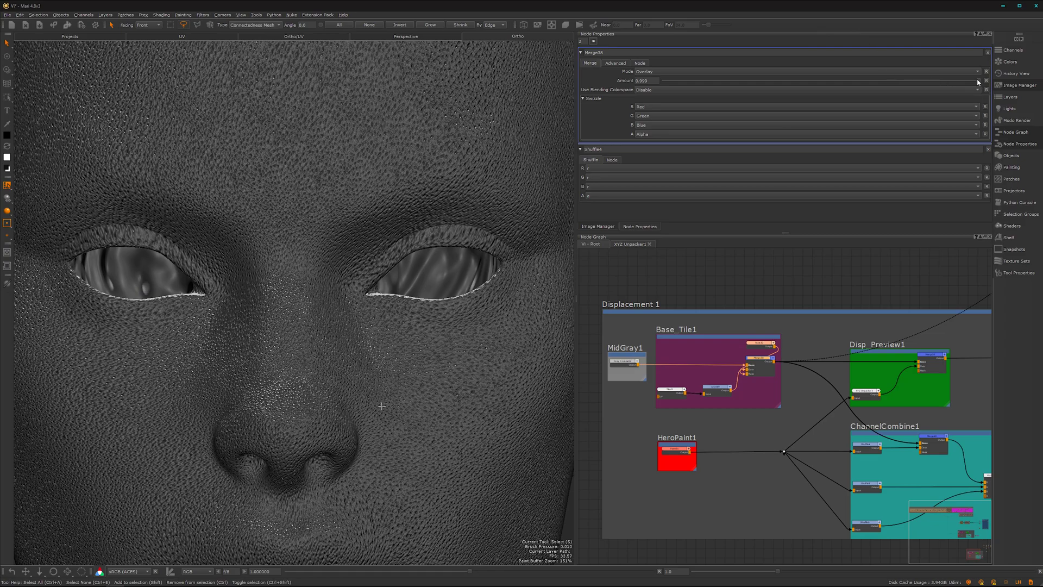
{"action": "left_click_drag", "start_coordinate": [979, 82], "coordinate": [722, 101]}
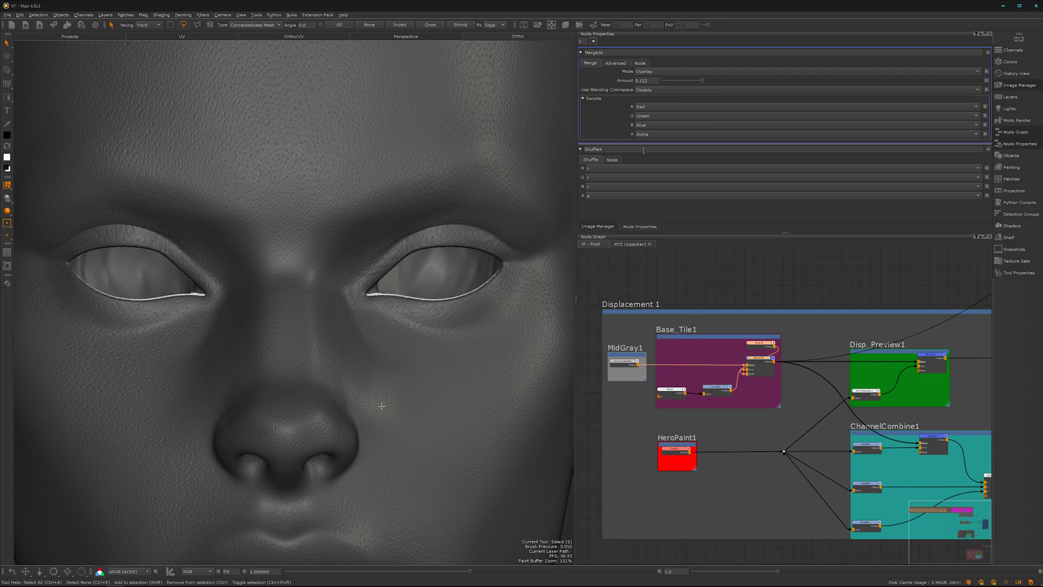
Set the U and V repeat of the Tiled node in Base_Tile1 to 30
{"action": "middle_click_drag", "start_coordinate": [330, 406], "coordinate": [339, 319], "text": "alt"}
{"action": "right_click_drag", "start_coordinate": [720, 411], "coordinate": [751, 421], "text": "alt"}
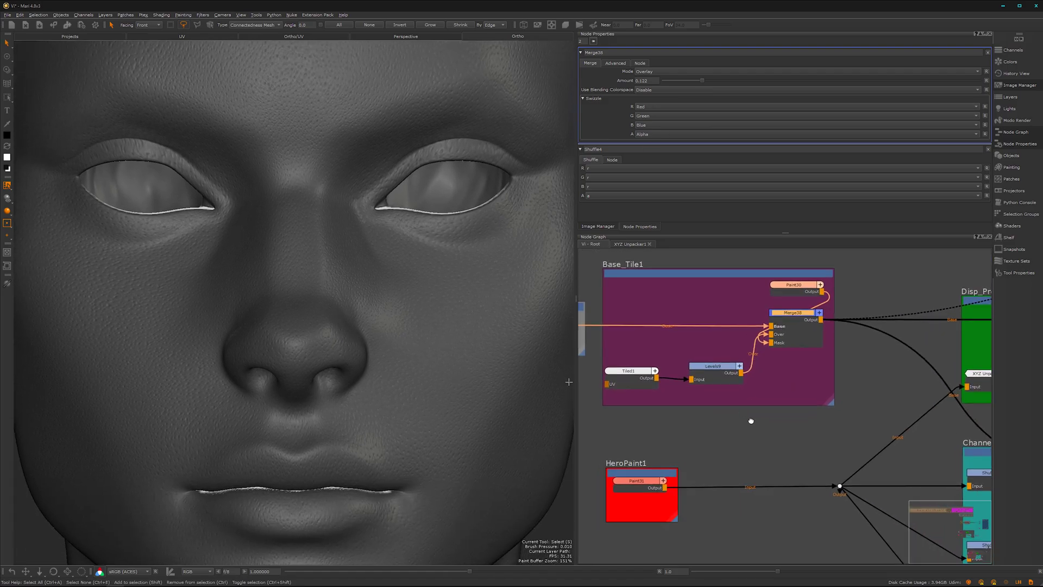
{"action": "middle_click_drag", "start_coordinate": [751, 421], "coordinate": [793, 435]}
{"action": "left_click", "coordinate": [673, 385]}
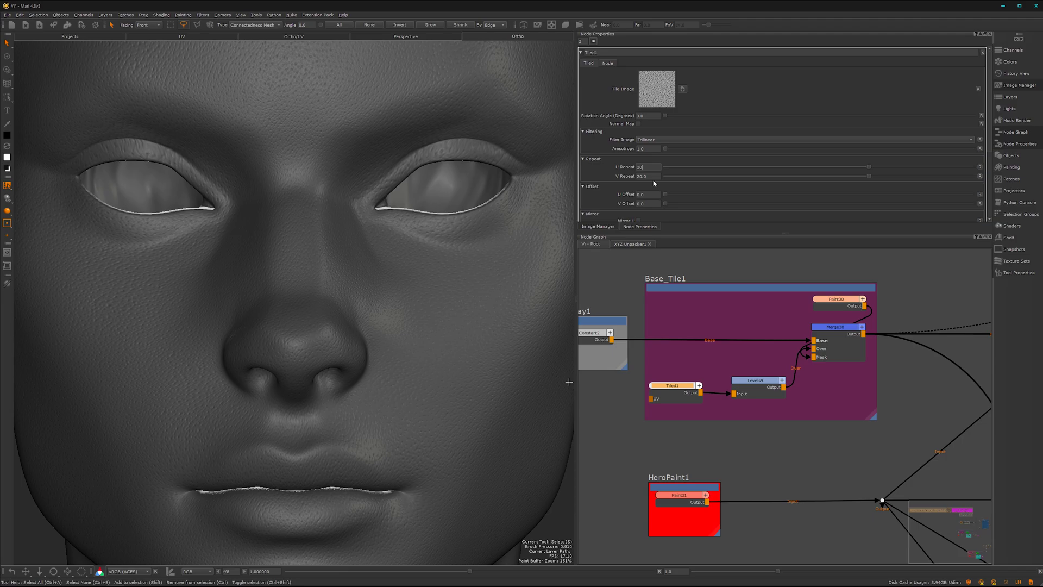
{"action": "key", "text": "Tab"}
{"action": "type", "text": "30"}
{"action": "key", "text": "Return"}
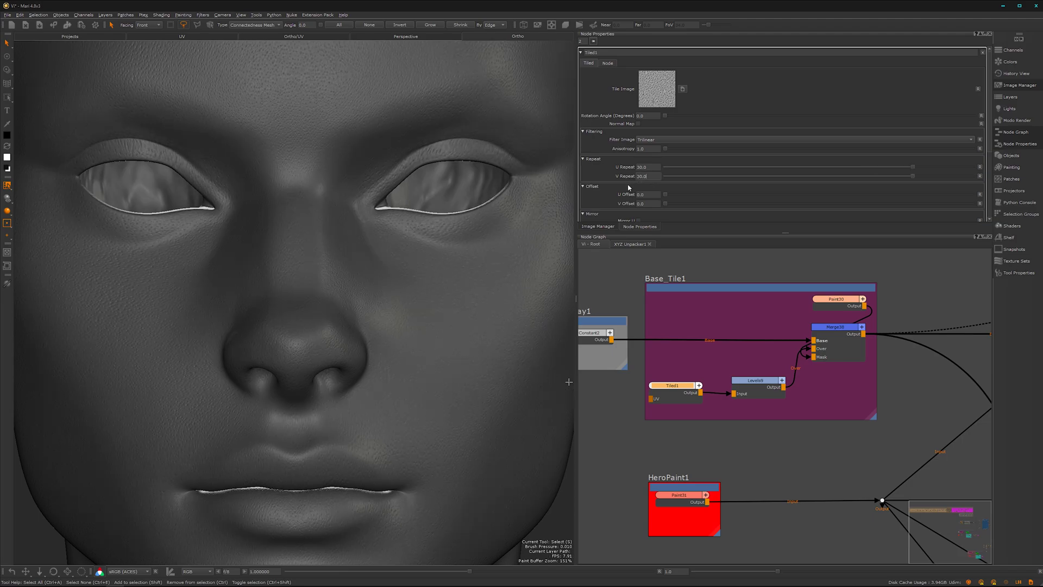
Inspect the denser microskin tiling on the model's face, closely checking the eye area and cheek
{"action": "middle_click_drag", "start_coordinate": [334, 399], "coordinate": [282, 349], "text": "alt"}
{"action": "left_click_drag", "start_coordinate": [353, 332], "coordinate": [322, 338], "text": "alt"}
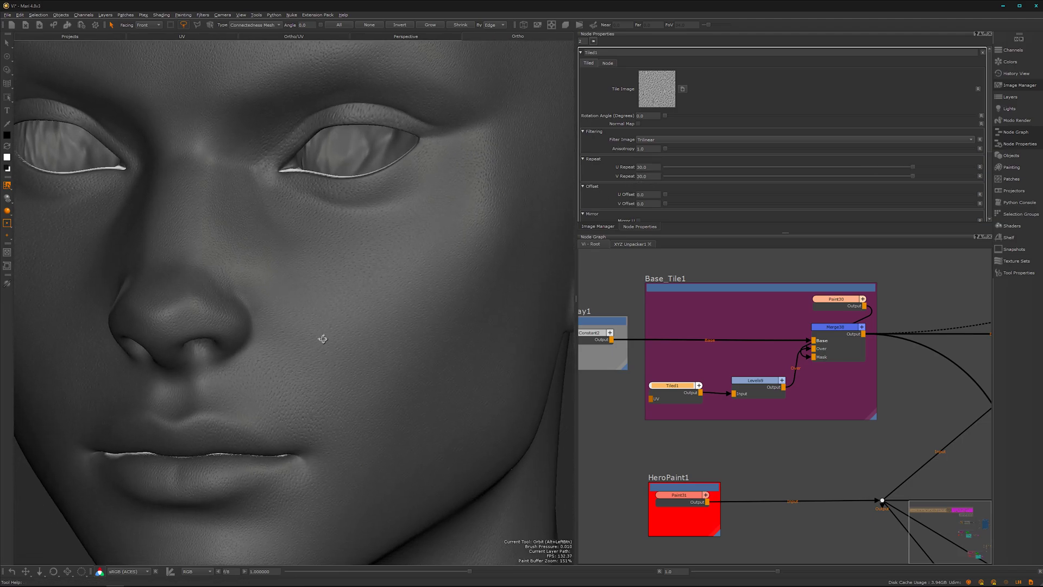
{"action": "right_click_drag", "start_coordinate": [323, 338], "coordinate": [381, 317], "text": "alt"}
{"action": "middle_click_drag", "start_coordinate": [370, 324], "coordinate": [340, 485], "text": "alt"}
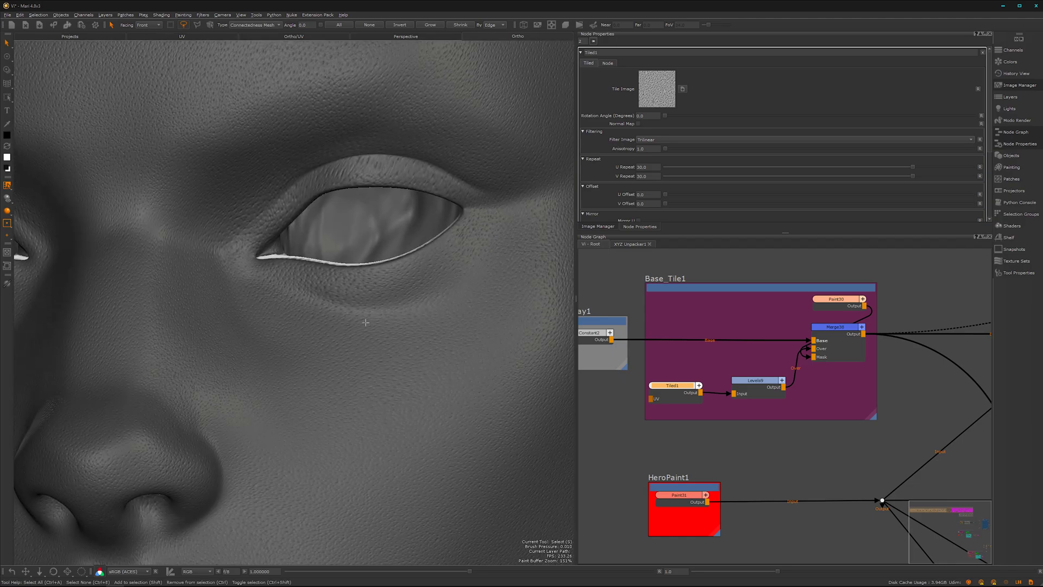
{"action": "right_click_drag", "start_coordinate": [365, 323], "coordinate": [560, 429], "text": "alt"}
{"action": "right_click_drag", "start_coordinate": [353, 307], "coordinate": [251, 398], "text": "alt"}
{"action": "middle_click_drag", "start_coordinate": [284, 344], "coordinate": [299, 335], "text": "alt"}
{"action": "mouse_move", "coordinate": [299, 335]}
{"action": "left_mouse_down", "text": "alt"}
{"action": "mouse_move", "coordinate": [255, 333]}
{"action": "mouse_move", "coordinate": [308, 327]}
{"action": "mouse_move", "coordinate": [284, 335]}
{"action": "left_mouse_up", "text": "alt"}
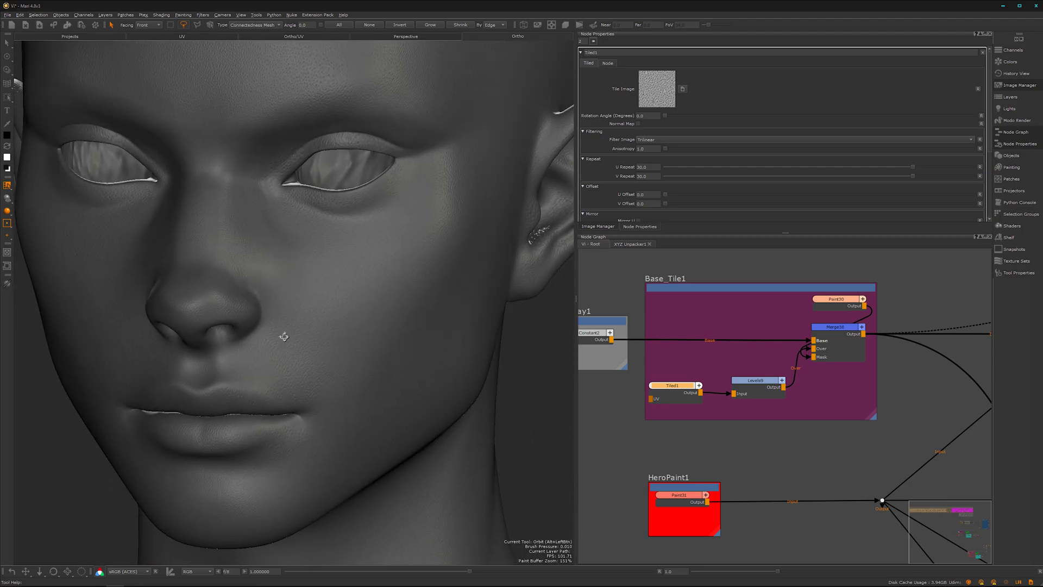
{"action": "right_click_drag", "start_coordinate": [342, 309], "coordinate": [327, 337], "text": "alt"}
{"action": "middle_click_drag", "start_coordinate": [327, 337], "coordinate": [307, 287], "text": "alt"}
Shift the HeroPaint1 group slightly in the node graph together with its Paint node
{"action": "middle_click_drag", "start_coordinate": [733, 468], "coordinate": [681, 471]}
{"action": "scroll", "coordinate": [713, 471], "scroll_direction": "up", "scroll_amount": 3}
{"action": "scroll", "coordinate": [713, 472], "scroll_direction": "down", "scroll_amount": 4}
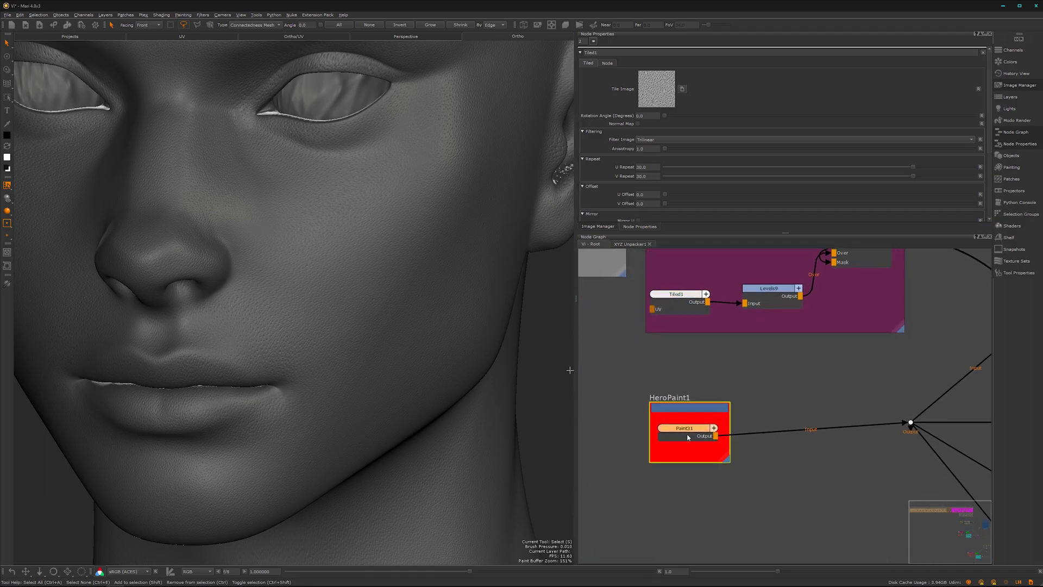
{"action": "left_click_drag", "start_coordinate": [689, 407], "coordinate": [679, 393]}
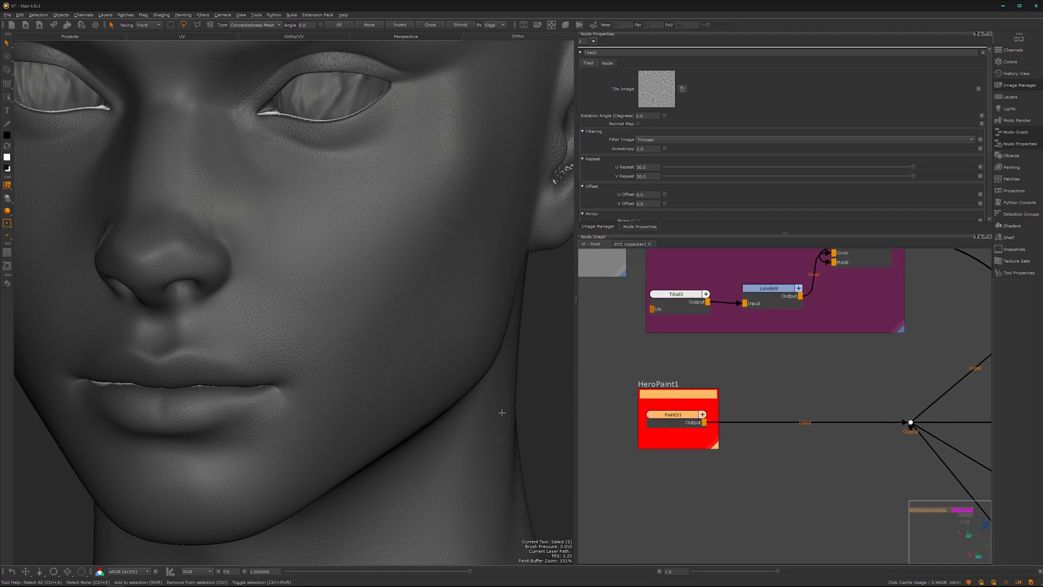
Load the image texturingxyz_female_fullface_01_Right.tif into Paint Through over the model's face
{"action": "middle_click_drag", "start_coordinate": [348, 399], "coordinate": [402, 442], "text": "alt"}
{"action": "right_click_drag", "start_coordinate": [403, 442], "coordinate": [333, 403], "text": "alt"}
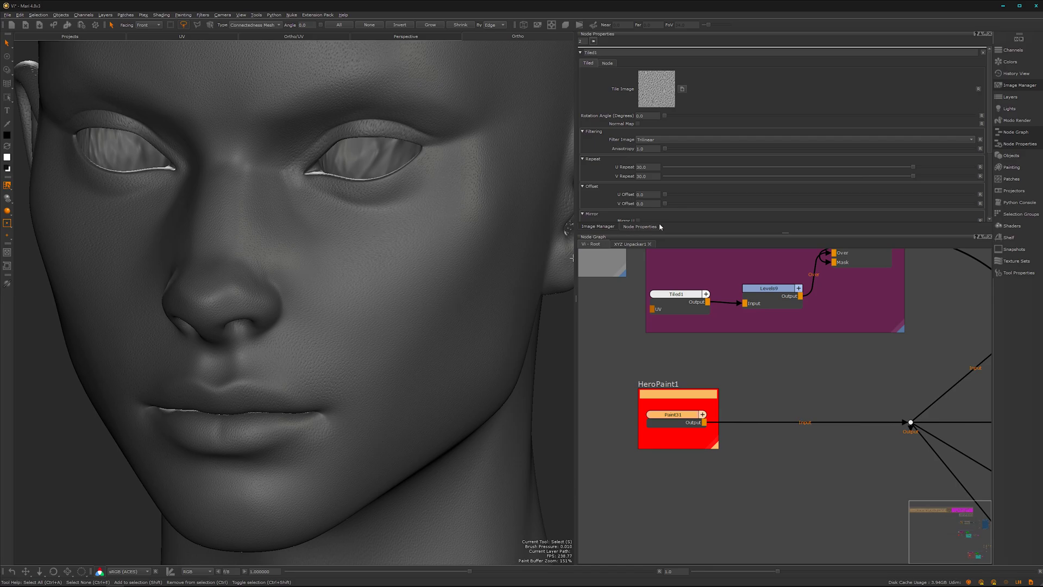
{"action": "left_click", "coordinate": [599, 227]}
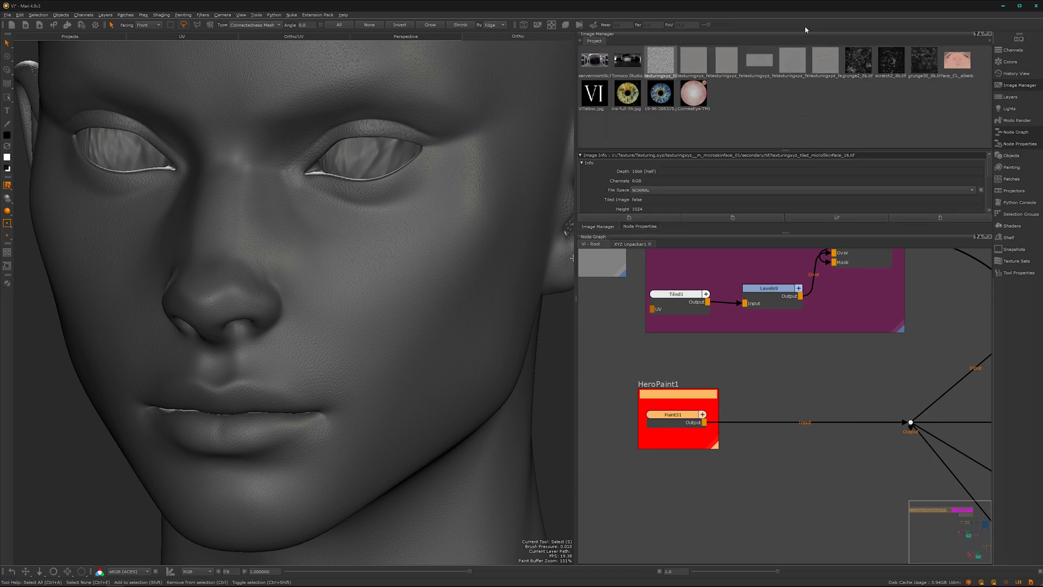
{"action": "mouse_move", "coordinate": [695, 64]}
{"action": "left_mouse_down"}
{"action": "mouse_move", "coordinate": [547, 317]}
{"action": "mouse_move", "coordinate": [364, 330]}
{"action": "mouse_move", "coordinate": [363, 368]}
{"action": "mouse_move", "coordinate": [382, 356]}
{"action": "mouse_move", "coordinate": [376, 317]}
{"action": "left_mouse_up"}
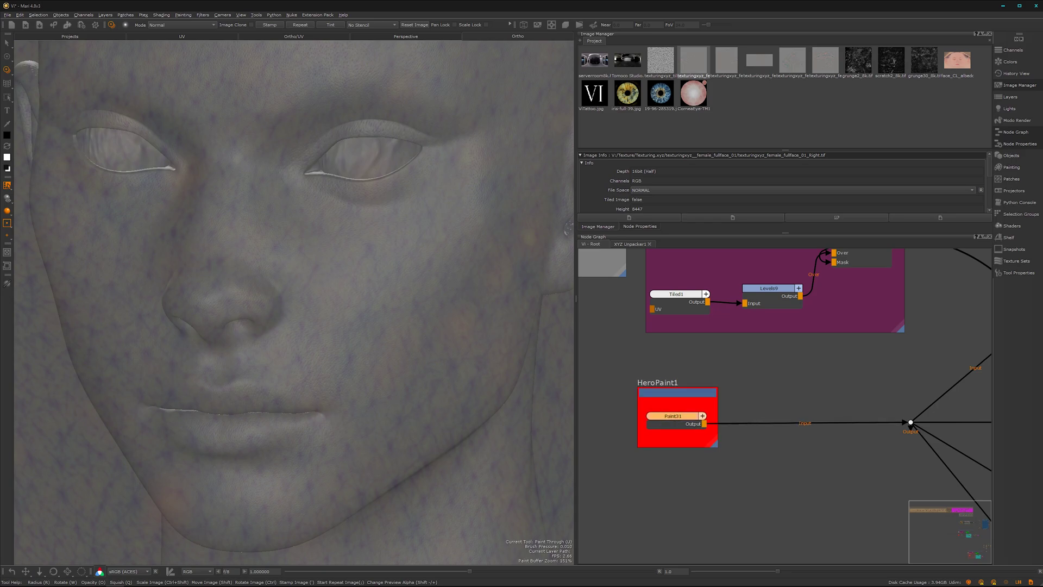
Frame the head from the front and expand the canvas to full width for projecting the face image
{"action": "right_click_drag", "start_coordinate": [331, 227], "coordinate": [357, 302], "text": "alt"}
{"action": "middle_click_drag", "start_coordinate": [346, 321], "coordinate": [347, 344], "text": "alt"}
{"action": "right_click_drag", "start_coordinate": [347, 344], "coordinate": [365, 3], "text": "alt"}
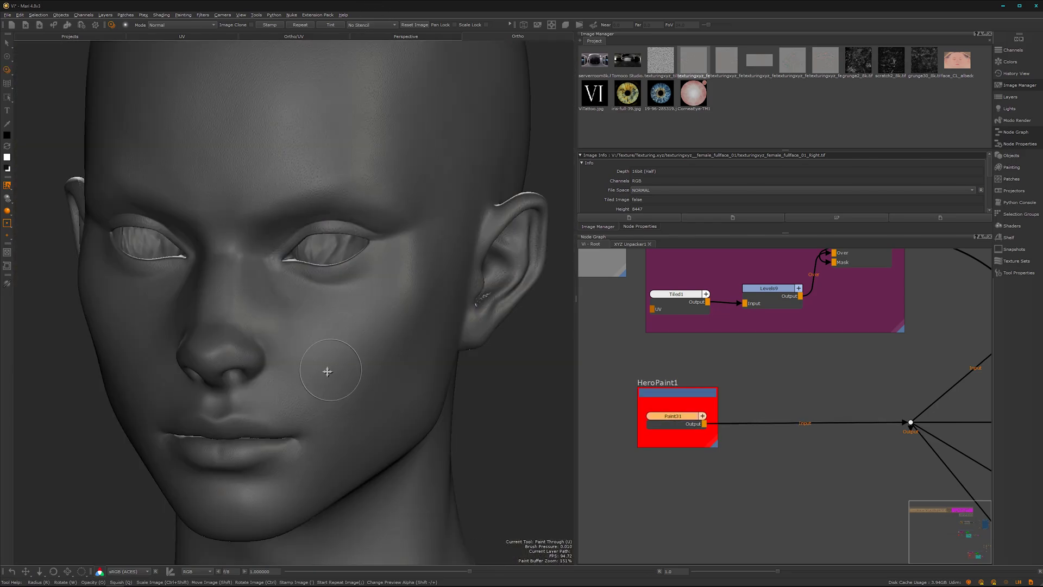
{"action": "middle_click_drag", "start_coordinate": [327, 372], "coordinate": [303, 398], "text": "alt"}
{"action": "left_click_drag", "start_coordinate": [303, 399], "coordinate": [326, 391], "text": "alt"}
{"action": "right_click_drag", "start_coordinate": [326, 391], "coordinate": [303, 435], "text": "alt"}
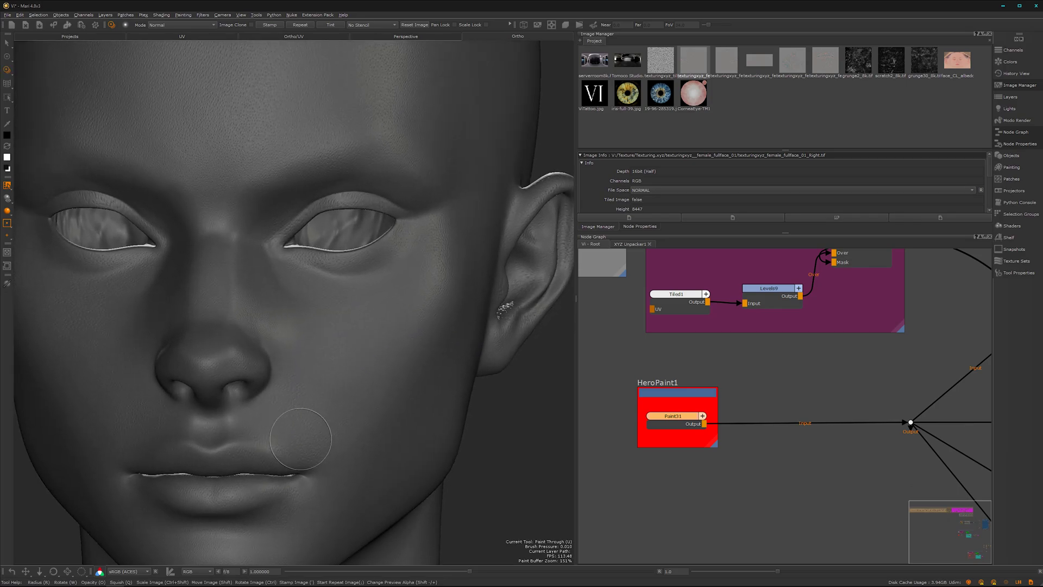
{"action": "middle_click_drag", "start_coordinate": [302, 435], "coordinate": [335, 373], "text": "alt"}
{"action": "left_click_drag", "start_coordinate": [370, 352], "coordinate": [356, 353], "text": "alt"}
{"action": "right_click_drag", "start_coordinate": [356, 354], "coordinate": [396, 320], "text": "alt"}
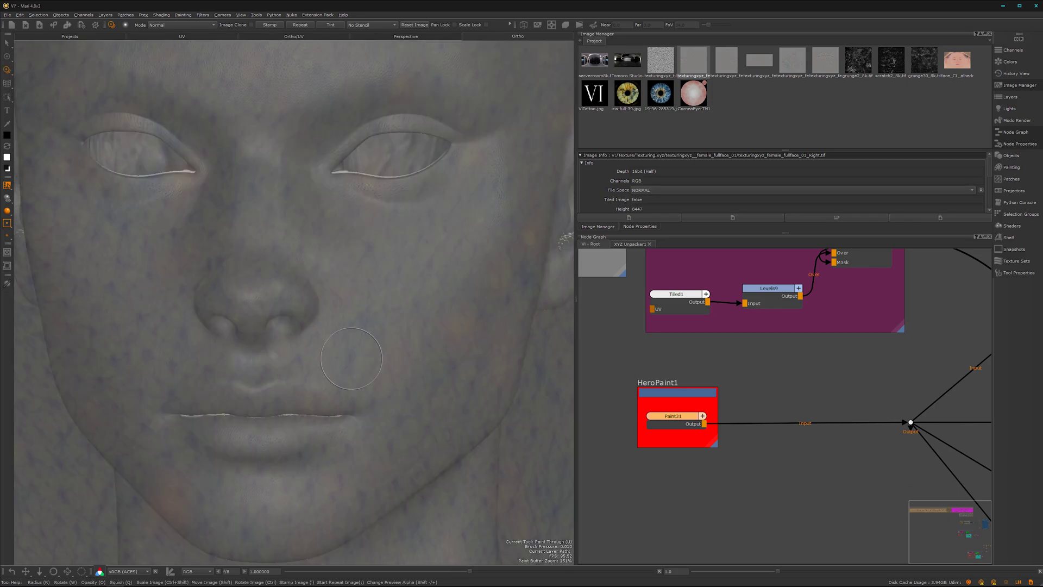
{"action": "middle_click_drag", "start_coordinate": [396, 320], "coordinate": [369, 347], "text": "alt"}
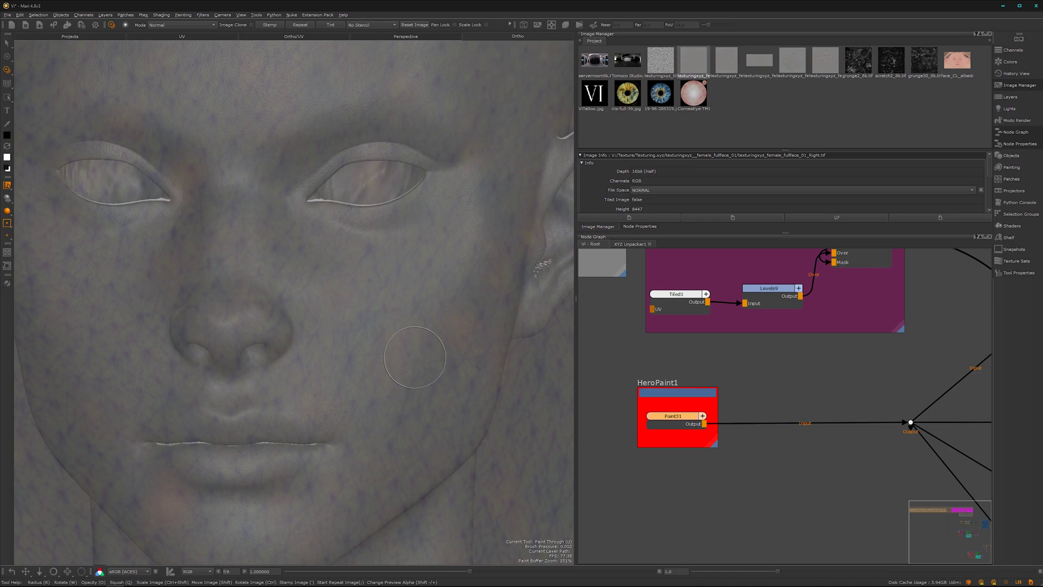
{"action": "left_click_drag", "start_coordinate": [421, 349], "coordinate": [418, 348], "text": "alt"}
{"action": "middle_click_drag", "start_coordinate": [419, 348], "coordinate": [406, 352], "text": "alt"}
{"action": "key", "text": "space"}
{"action": "middle_click_drag", "start_coordinate": [609, 324], "coordinate": [579, 312], "text": "alt"}
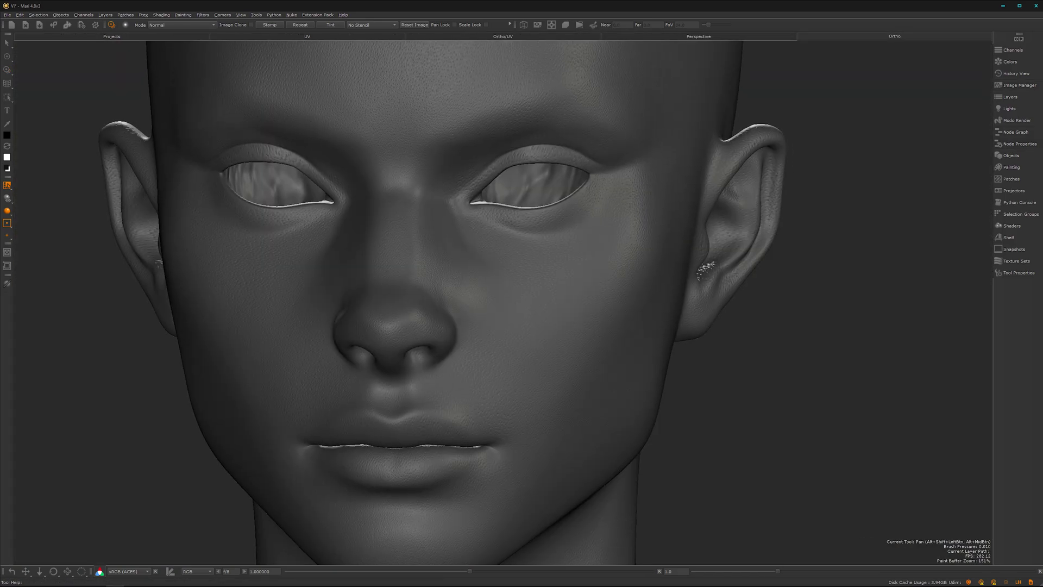
{"action": "mouse_move", "coordinate": [578, 312]}
{"action": "right_mouse_down", "text": "alt"}
{"action": "mouse_move", "coordinate": [566, 303]}
{"action": "mouse_move", "coordinate": [598, 305]}
{"action": "right_mouse_up", "text": "alt"}
Scale the projected face image down and position it so its lips sit near the model's mouth corner
{"action": "left_click_drag", "start_coordinate": [601, 311], "coordinate": [478, 321], "text": "ctrl+shift"}
{"action": "left_click_drag", "start_coordinate": [674, 312], "coordinate": [488, 323], "text": "ctrl+shift"}
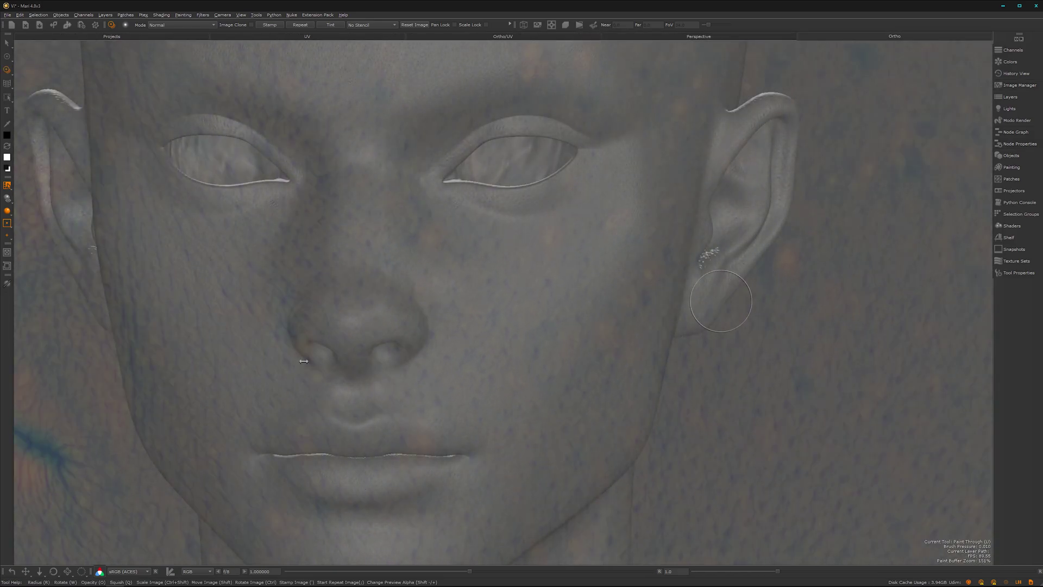
{"action": "left_click_drag", "start_coordinate": [745, 289], "coordinate": [356, 335], "text": "ctrl+shift"}
{"action": "mouse_move", "coordinate": [656, 318]}
{"action": "left_mouse_down", "text": "ctrl+shift"}
{"action": "mouse_move", "coordinate": [416, 380]}
{"action": "mouse_move", "coordinate": [452, 376]}
{"action": "left_mouse_up", "text": "ctrl+shift"}
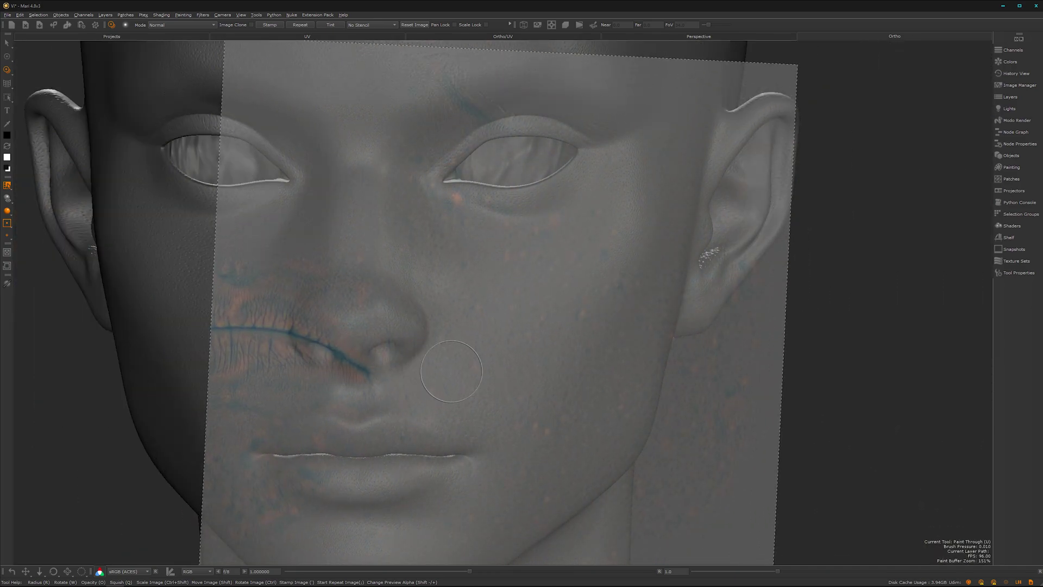
{"action": "middle_click_drag", "start_coordinate": [441, 408], "coordinate": [419, 301], "text": "alt"}
{"action": "right_click_drag", "start_coordinate": [419, 301], "coordinate": [451, 312], "text": "alt"}
{"action": "middle_click_drag", "start_coordinate": [418, 333], "coordinate": [427, 363], "text": "alt"}
{"action": "mouse_move", "coordinate": [427, 363]}
{"action": "left_mouse_down", "text": "alt"}
{"action": "mouse_move", "coordinate": [440, 356]}
{"action": "mouse_move", "coordinate": [453, 384]}
{"action": "mouse_move", "coordinate": [467, 372]}
{"action": "mouse_move", "coordinate": [507, 386]}
{"action": "mouse_move", "coordinate": [499, 395]}
{"action": "left_mouse_up", "text": "alt"}
{"action": "mouse_move", "coordinate": [473, 373]}
{"action": "left_mouse_down", "text": "shift"}
{"action": "mouse_move", "coordinate": [507, 373]}
{"action": "mouse_move", "coordinate": [452, 370]}
{"action": "mouse_move", "coordinate": [581, 365]}
{"action": "mouse_move", "coordinate": [552, 340]}
{"action": "mouse_move", "coordinate": [559, 317]}
{"action": "left_mouse_up", "text": "shift"}
Paint the displacement detail through the image onto the cheek beside the nose and mouth, then restore the side palettes
{"action": "mouse_move", "coordinate": [472, 270]}
{"action": "left_mouse_down"}
{"action": "mouse_move", "coordinate": [490, 351]}
{"action": "mouse_move", "coordinate": [515, 346]}
{"action": "mouse_move", "coordinate": [523, 229]}
{"action": "mouse_move", "coordinate": [466, 226]}
{"action": "mouse_move", "coordinate": [442, 293]}
{"action": "mouse_move", "coordinate": [528, 207]}
{"action": "mouse_move", "coordinate": [525, 322]}
{"action": "left_mouse_up"}
{"action": "mouse_move", "coordinate": [568, 244]}
{"action": "left_mouse_down"}
{"action": "mouse_move", "coordinate": [588, 254]}
{"action": "mouse_move", "coordinate": [556, 297]}
{"action": "left_mouse_up"}
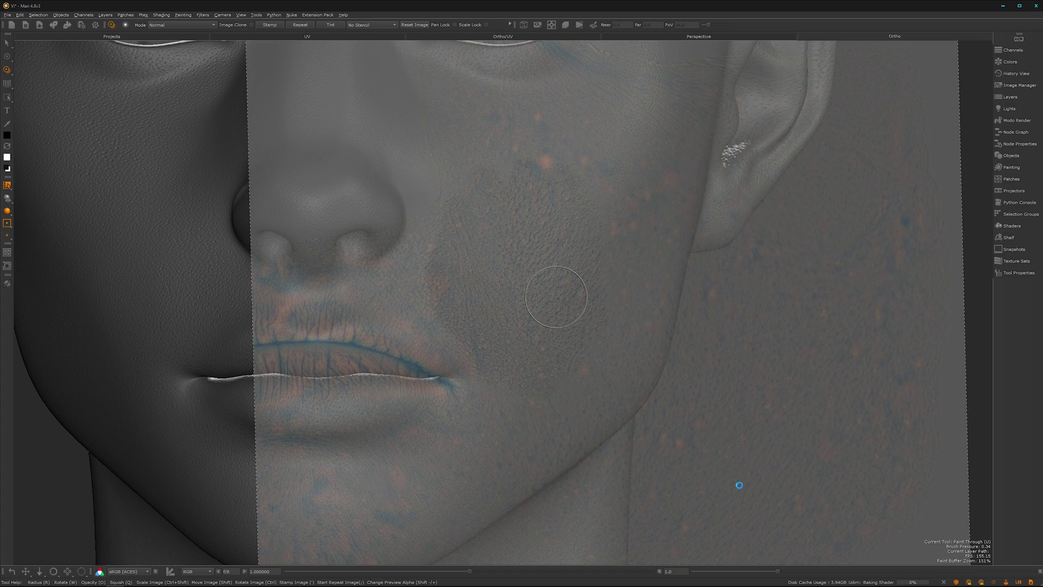
{"action": "right_click_drag", "start_coordinate": [477, 356], "coordinate": [532, 332], "text": "alt"}
{"action": "key", "text": "s"}
{"action": "left_click_drag", "start_coordinate": [477, 335], "coordinate": [427, 361], "text": "alt"}
{"action": "key", "text": "Tab"}
Open the properties of the XYZ Unpacker1 node in the Disp_Preview1 group
{"action": "scroll", "coordinate": [830, 406], "scroll_direction": "down", "scroll_amount": 1}
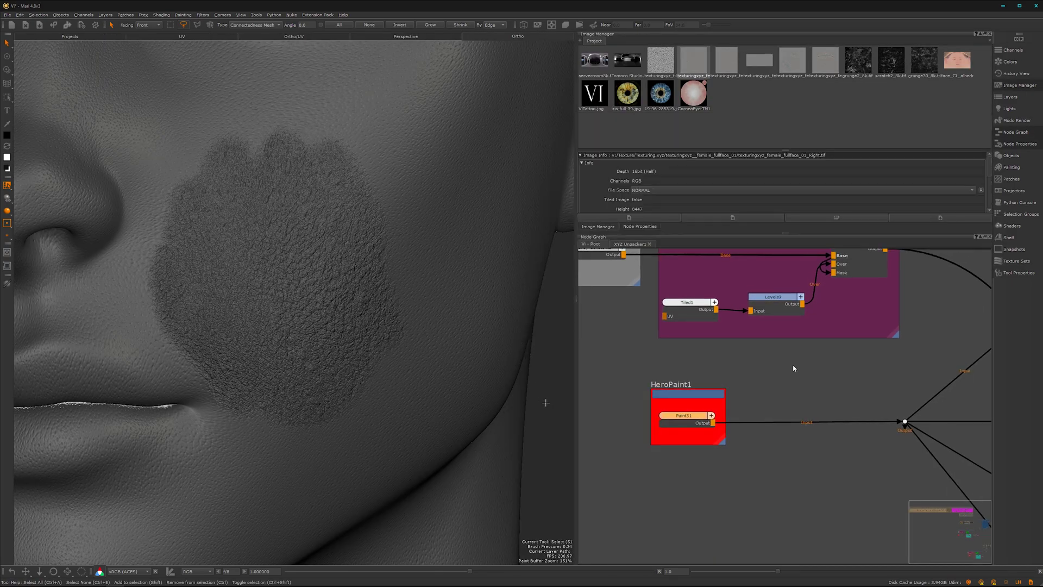
{"action": "middle_click_drag", "start_coordinate": [830, 355], "coordinate": [649, 440]}
{"action": "middle_click_drag", "start_coordinate": [872, 386], "coordinate": [758, 353]}
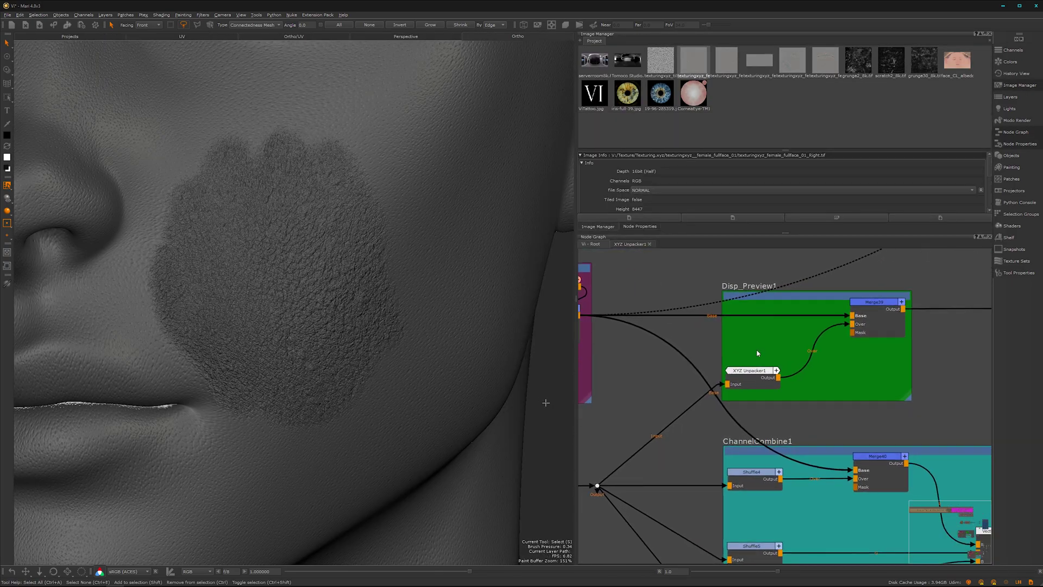
{"action": "left_click", "coordinate": [758, 378]}
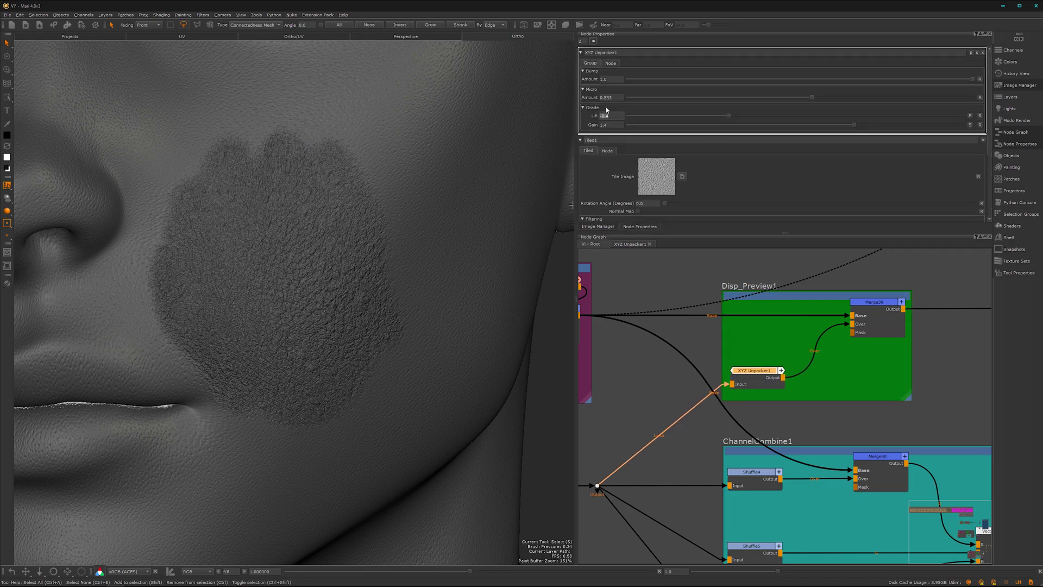
Set the Grade lift to 0 and the gain to 1 on XYZ Unpacker1
{"action": "type", "text": "0"}
{"action": "key", "text": "Tab"}
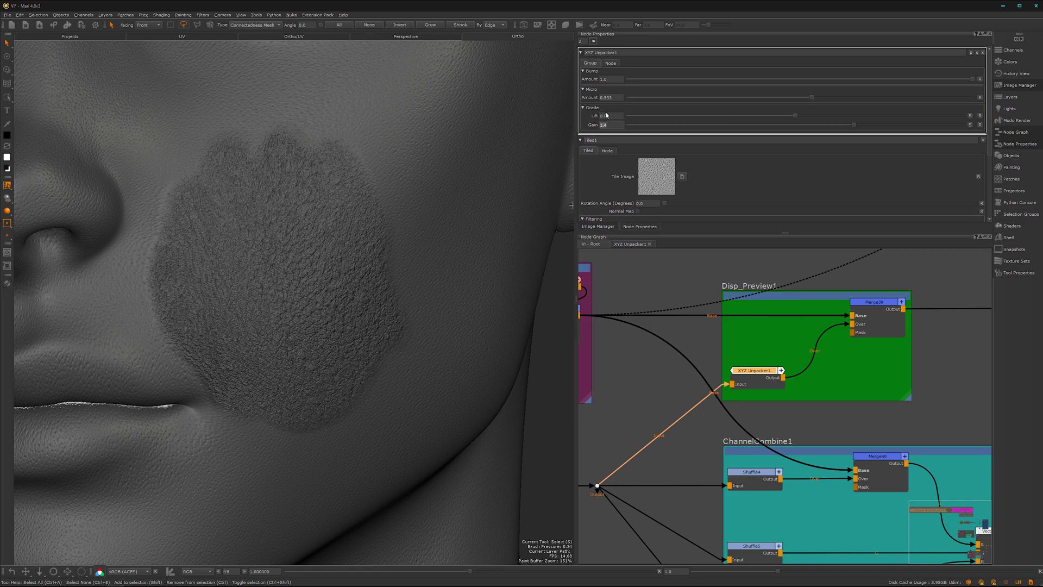
{"action": "type", "text": "1"}
{"action": "key", "text": "Return"}
Set the Micro and Bump amounts of XYZ Unpacker1 to 0 and check the painted cheek
{"action": "scroll", "coordinate": [273, 338], "scroll_direction": "up", "scroll_amount": 3}
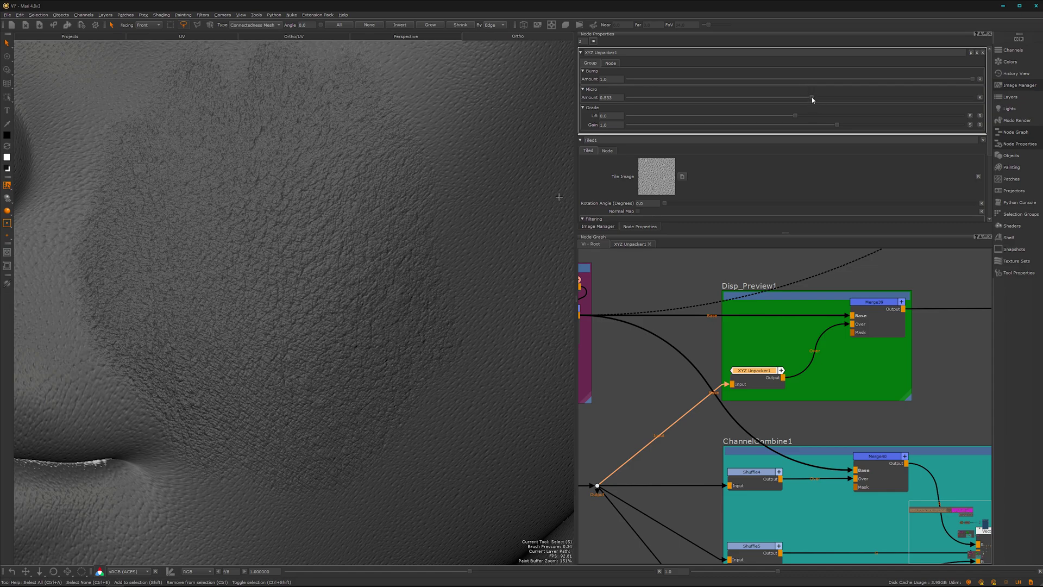
{"action": "left_click_drag", "start_coordinate": [774, 100], "coordinate": [628, 97]}
{"action": "left_click_drag", "start_coordinate": [973, 80], "coordinate": [628, 79]}
{"action": "scroll", "coordinate": [371, 299], "scroll_direction": "down", "scroll_amount": 3}
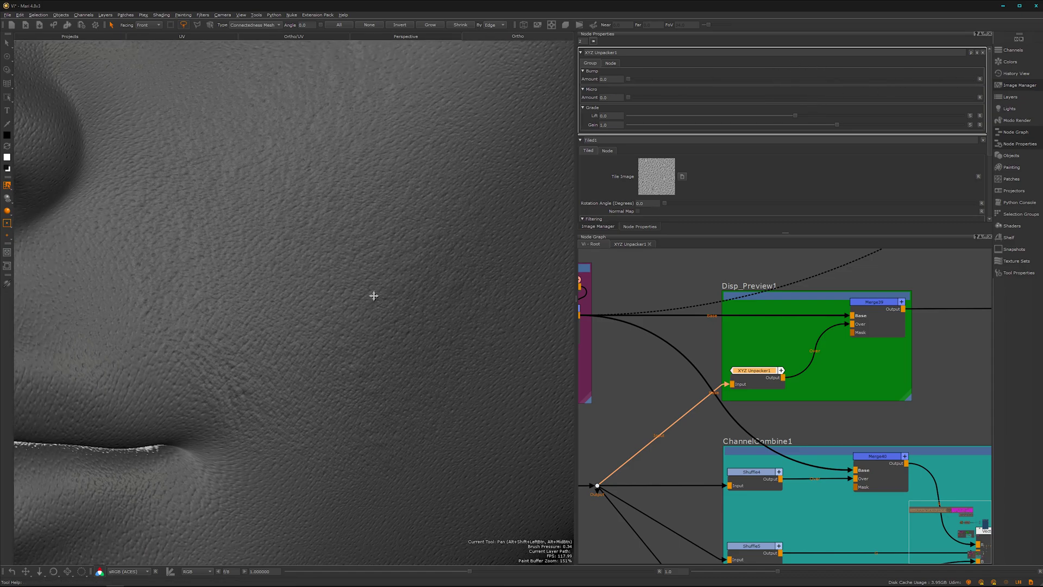
{"action": "scroll", "coordinate": [369, 305], "scroll_direction": "down", "scroll_amount": 2}
{"action": "mouse_move", "coordinate": [352, 280]}
{"action": "left_mouse_down", "text": "alt"}
{"action": "mouse_move", "coordinate": [348, 326]}
{"action": "mouse_move", "coordinate": [331, 333]}
{"action": "mouse_move", "coordinate": [314, 302]}
{"action": "left_mouse_up", "text": "alt"}
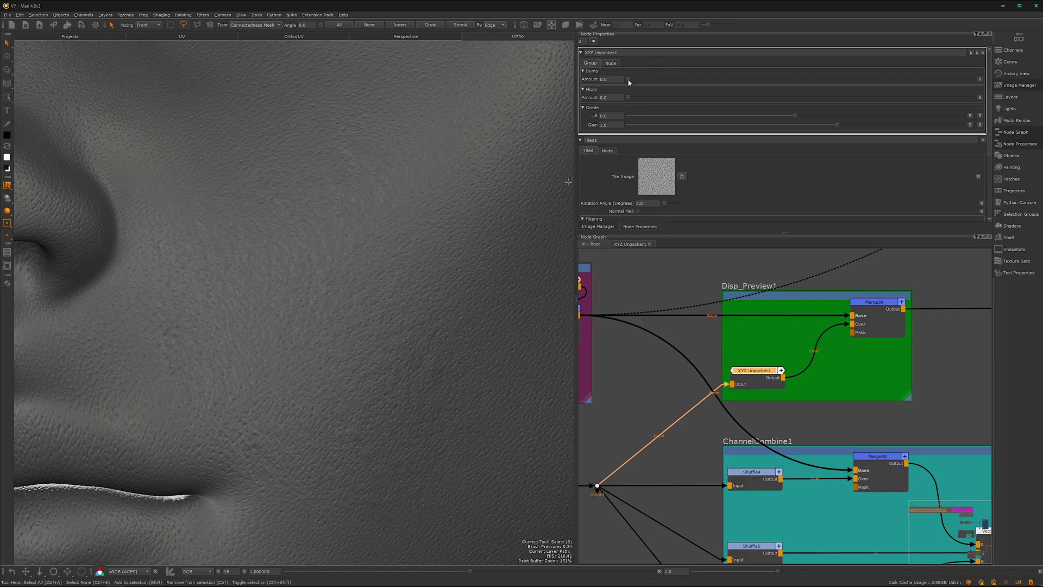
Set the Bump amount of XYZ Unpacker1 to 0.659
{"action": "left_click_drag", "start_coordinate": [641, 82], "coordinate": [873, 90]}
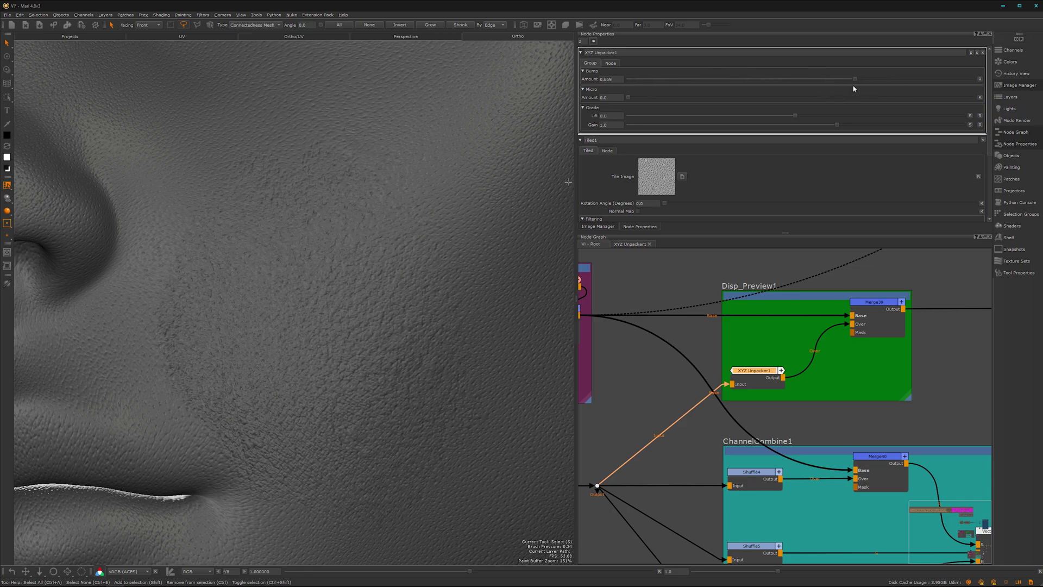
{"action": "left_click_drag", "start_coordinate": [305, 419], "coordinate": [493, 175], "text": "alt"}
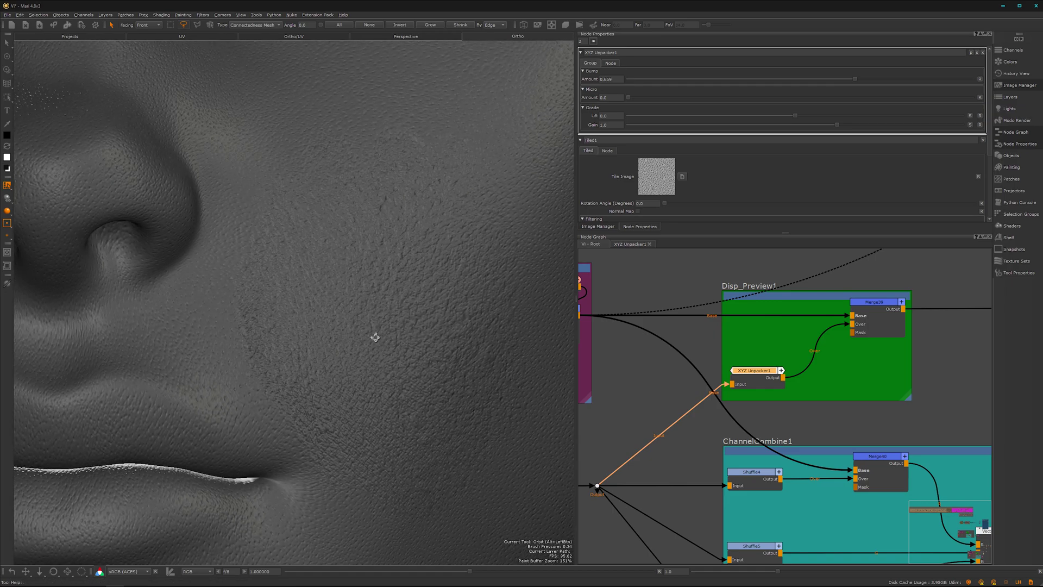
{"action": "left_click_drag", "start_coordinate": [375, 336], "coordinate": [366, 335], "text": "alt"}
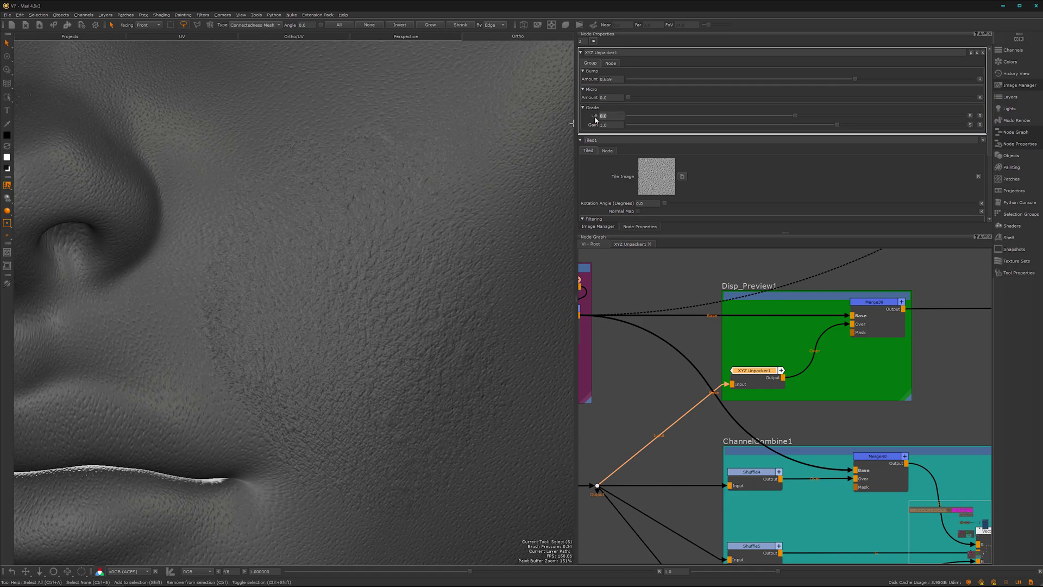
Set the Grade lift to -0.4 and the gain to 1.4 on XYZ Unpacker1
{"action": "type", "text": "-"}
{"action": "left_click", "coordinate": [610, 126]}
{"action": "key", "text": "Return"}
{"action": "middle_click_drag", "start_coordinate": [373, 346], "coordinate": [370, 319], "text": "alt"}
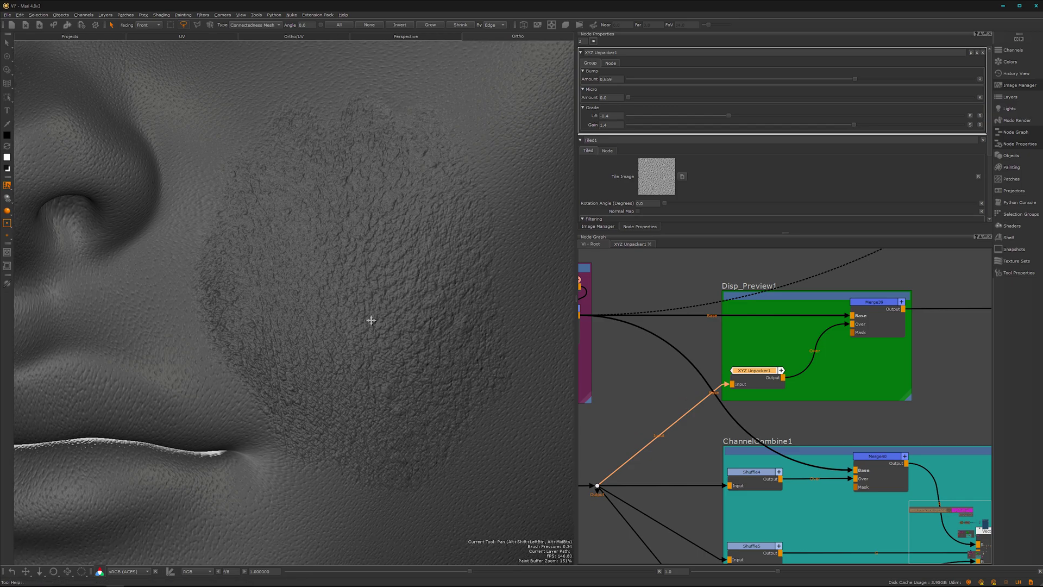
{"action": "left_click_drag", "start_coordinate": [394, 316], "coordinate": [354, 359], "text": "alt"}
{"action": "middle_click_drag", "start_coordinate": [354, 359], "coordinate": [340, 359]}
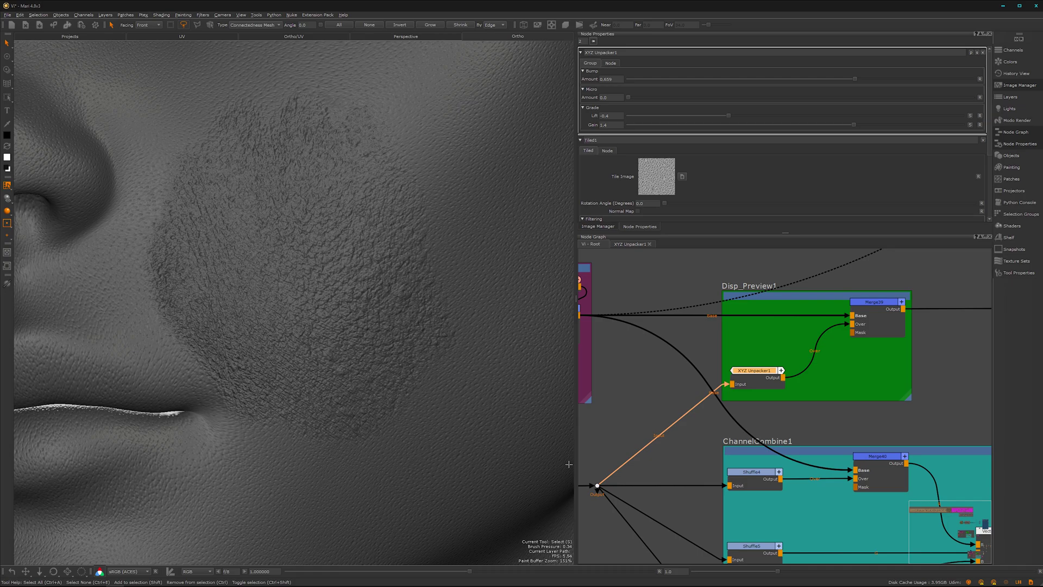
Check the cheek detail near and far, and set the Micro amount of XYZ Unpacker1 to 0.242
{"action": "scroll", "coordinate": [408, 388], "scroll_direction": "up", "scroll_amount": 3}
{"action": "scroll", "coordinate": [387, 347], "scroll_direction": "down", "scroll_amount": 5}
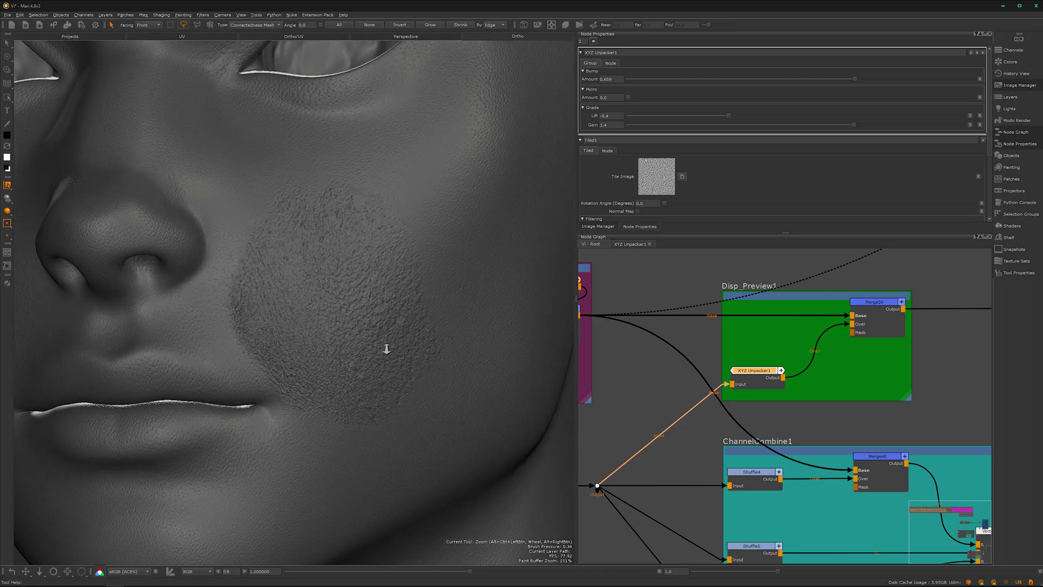
{"action": "scroll", "coordinate": [414, 350], "scroll_direction": "up", "scroll_amount": 6}
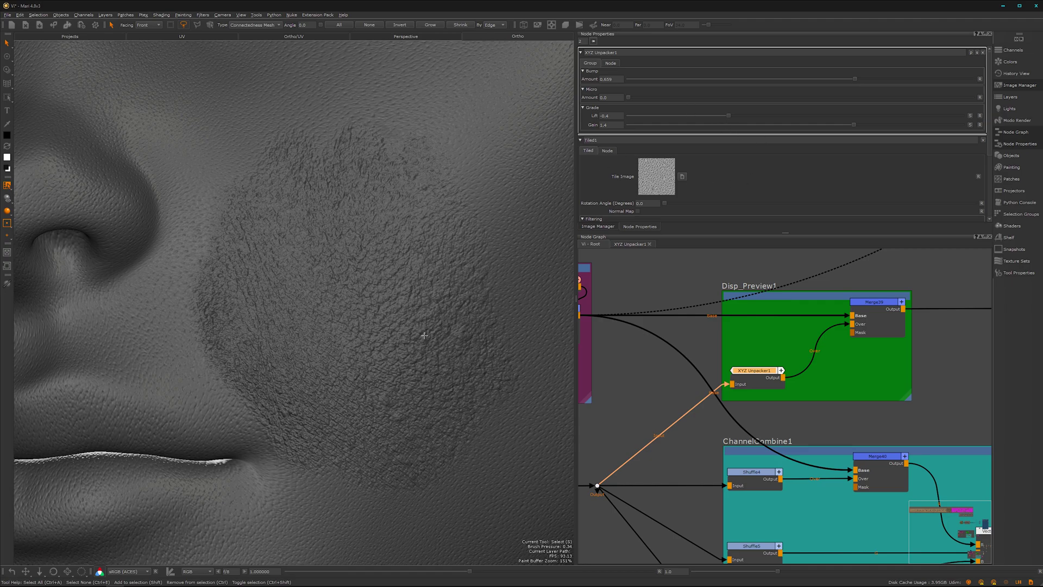
{"action": "scroll", "coordinate": [424, 335], "scroll_direction": "down", "scroll_amount": 3}
{"action": "scroll", "coordinate": [319, 353], "scroll_direction": "up", "scroll_amount": 3}
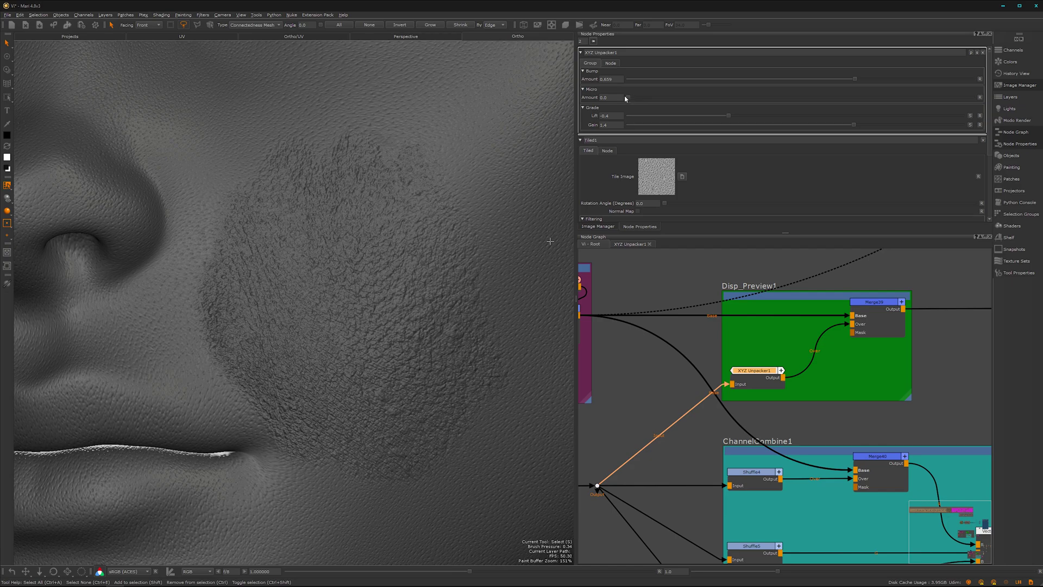
{"action": "left_click_drag", "start_coordinate": [628, 98], "coordinate": [655, 109]}
{"action": "scroll", "coordinate": [396, 354], "scroll_direction": "up", "scroll_amount": 6}
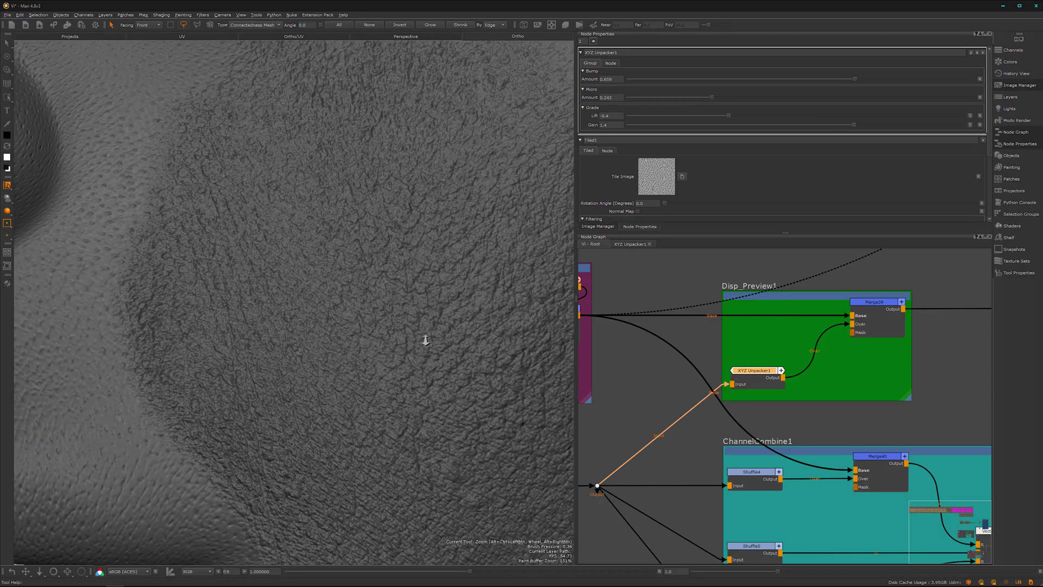
Set the Micro amount of XYZ Unpacker1 to 0.181 and the Bump amount to 0.632, judging the cheek near and far
{"action": "left_click_drag", "start_coordinate": [717, 99], "coordinate": [692, 103]}
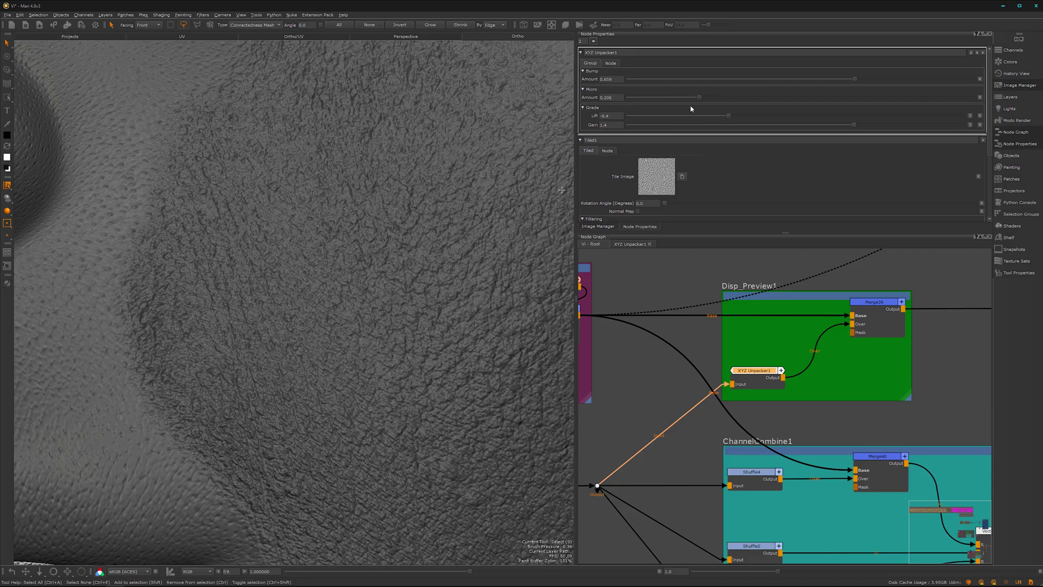
{"action": "scroll", "coordinate": [398, 364], "scroll_direction": "down", "scroll_amount": 5}
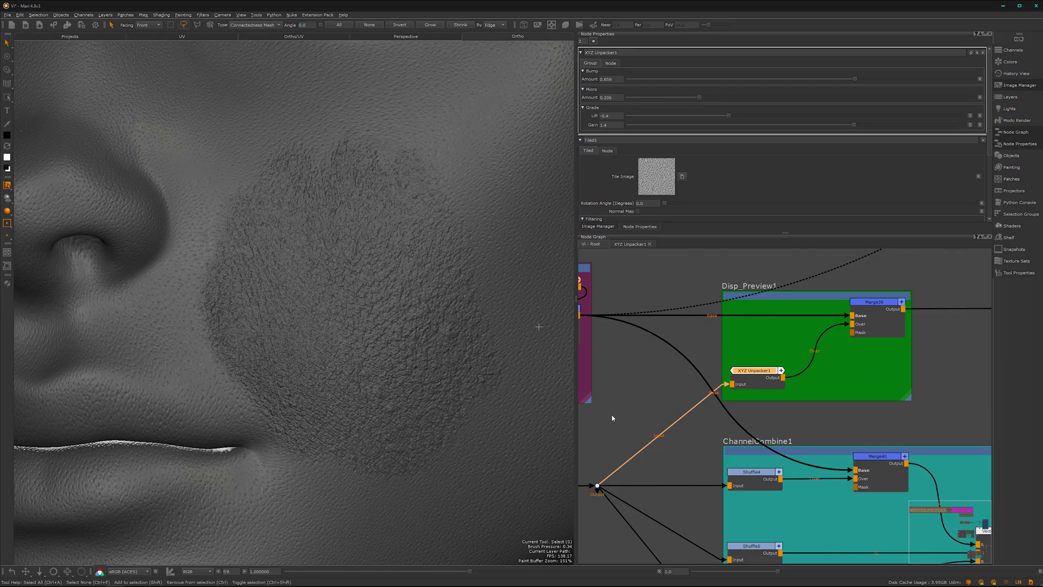
{"action": "scroll", "coordinate": [344, 414], "scroll_direction": "down", "scroll_amount": 6}
{"action": "left_click_drag", "start_coordinate": [326, 414], "coordinate": [346, 409], "text": "alt"}
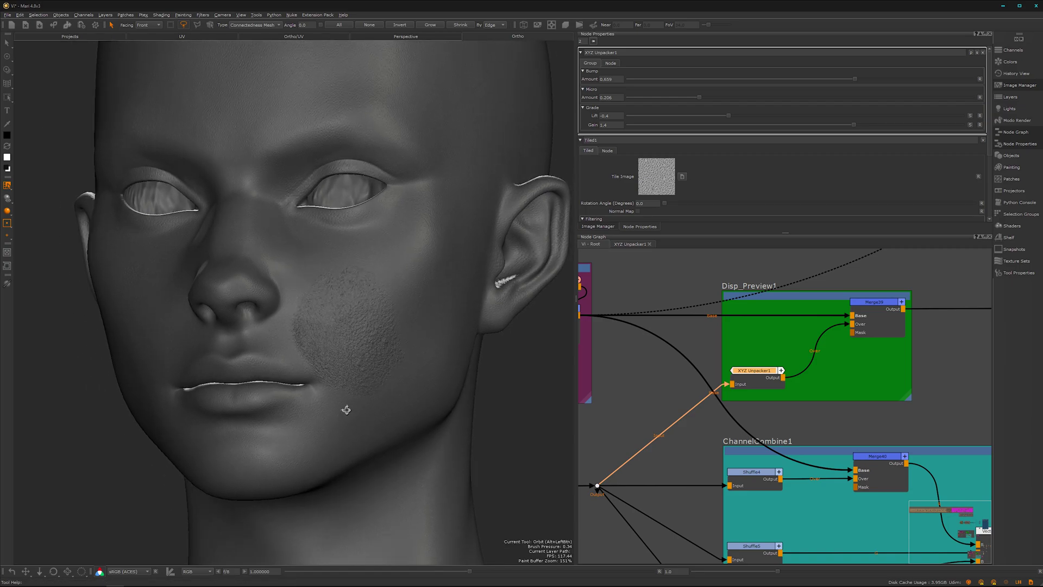
{"action": "scroll", "coordinate": [351, 418], "scroll_direction": "up", "scroll_amount": 10}
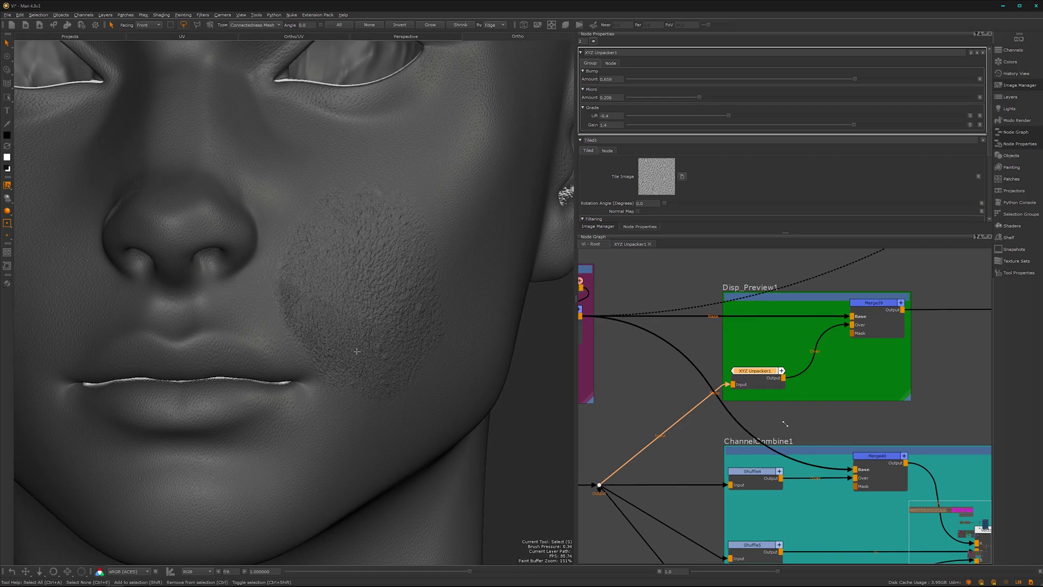
{"action": "scroll", "coordinate": [785, 423], "scroll_direction": "down", "scroll_amount": 5}
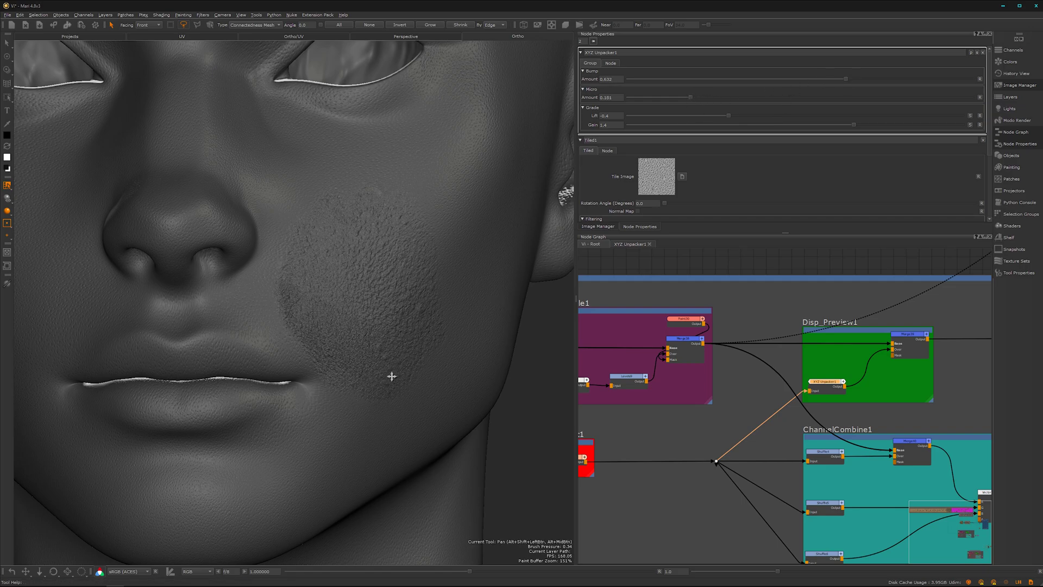
Select the HeroPaint1 paint node, load texturingxyz_female_fullface_01_Right.tif as its Paint Through image, and maximize the 3D view
{"action": "middle_click_drag", "start_coordinate": [391, 375], "coordinate": [423, 334], "text": "alt"}
{"action": "left_click_drag", "start_coordinate": [382, 373], "coordinate": [401, 376], "text": "alt"}
{"action": "scroll", "coordinate": [652, 460], "scroll_direction": "down", "scroll_amount": 1}
{"action": "middle_click_drag", "start_coordinate": [637, 461], "coordinate": [723, 442]}
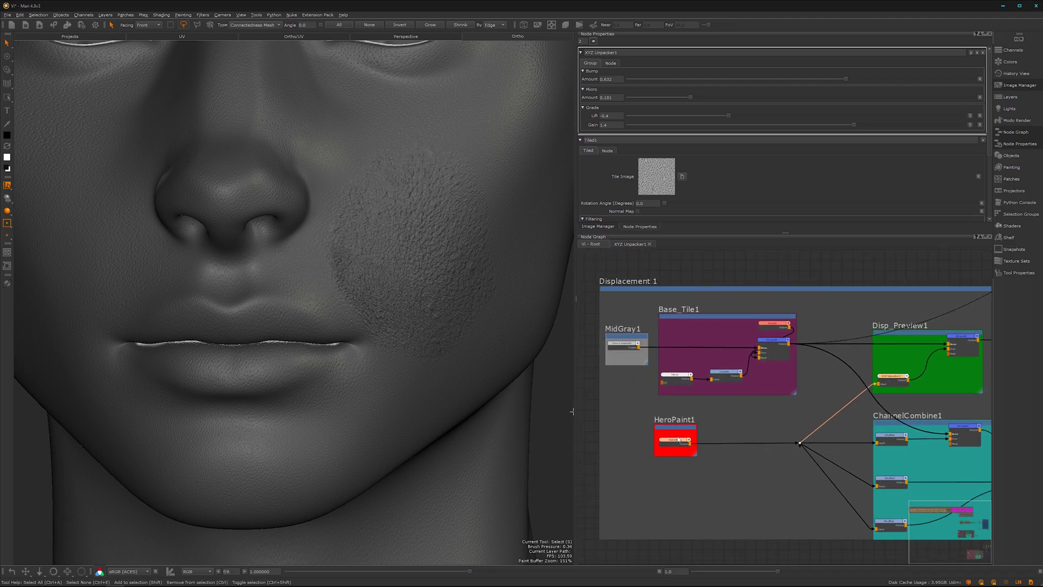
{"action": "left_click", "coordinate": [677, 443]}
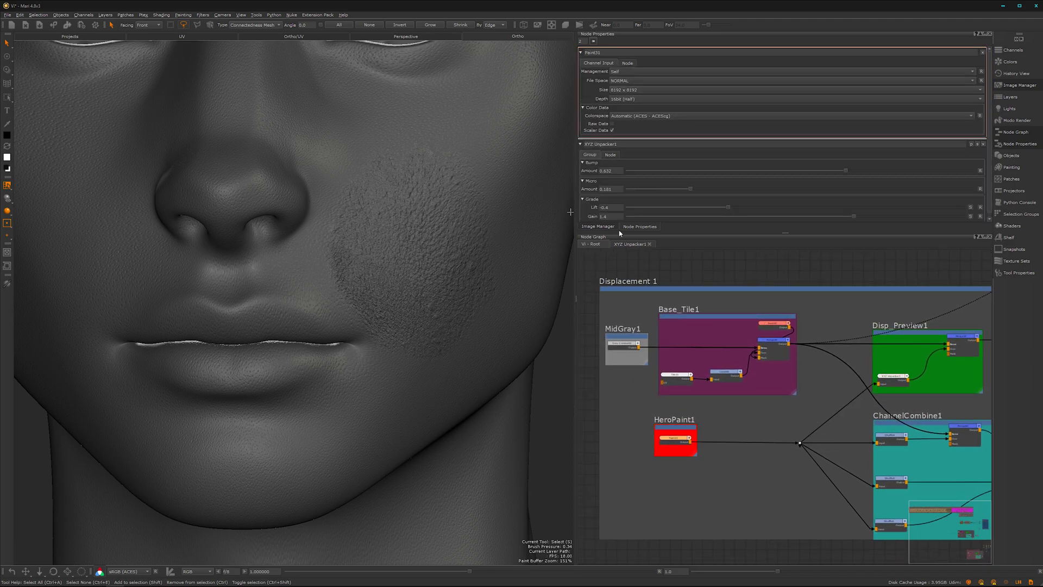
{"action": "left_click", "coordinate": [598, 226]}
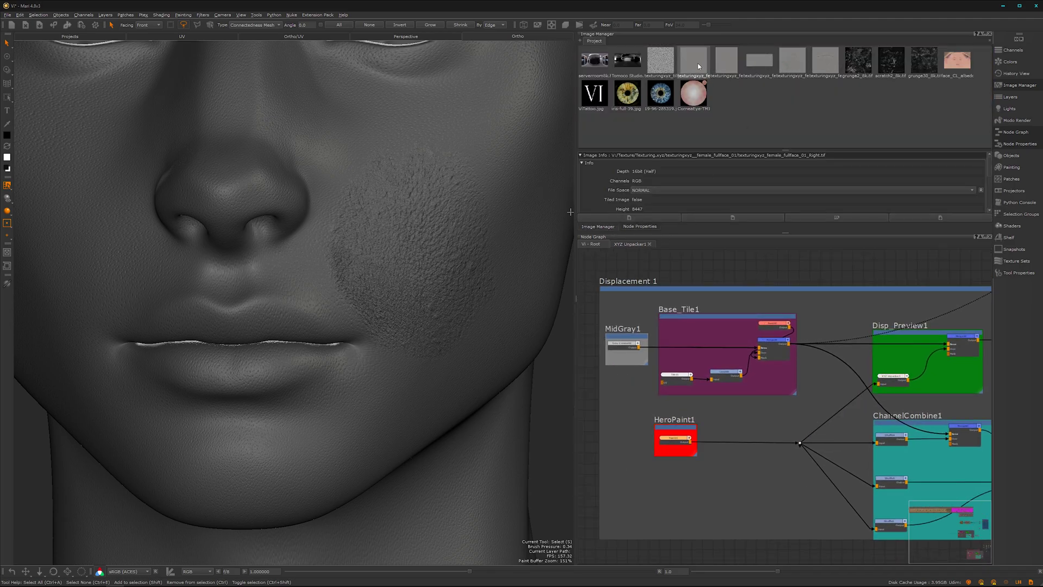
{"action": "left_click_drag", "start_coordinate": [700, 66], "coordinate": [407, 325]}
{"action": "middle_click_drag", "start_coordinate": [385, 343], "coordinate": [397, 363], "text": "alt"}
{"action": "key", "text": "space"}
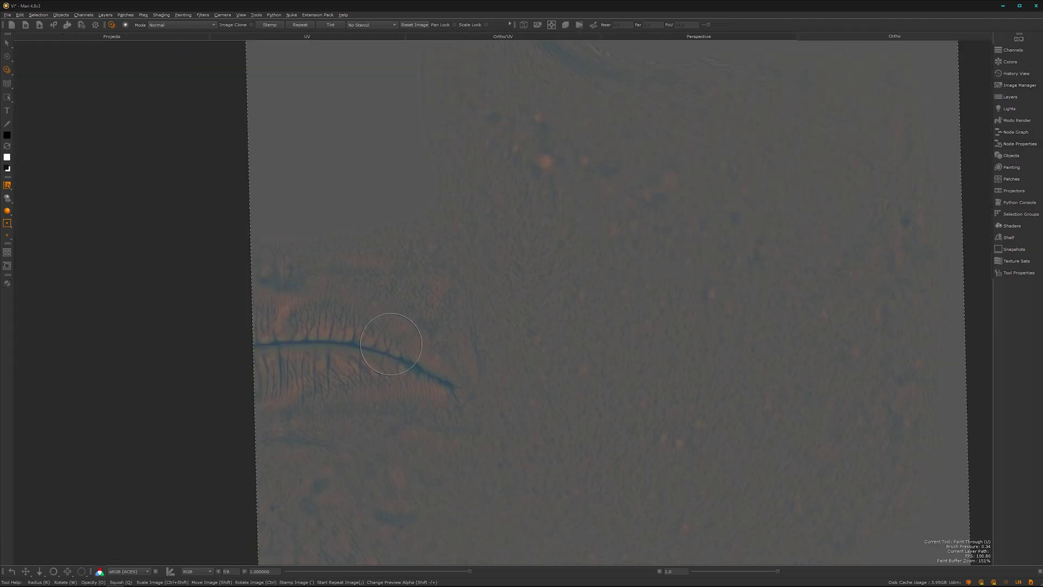
Frame the eye and cheek, then move and rotate the displacement map so its under-eye creases follow the lower eyelid
{"action": "mouse_move", "coordinate": [492, 326]}
{"action": "middle_mouse_down", "text": "alt"}
{"action": "mouse_move", "coordinate": [465, 316]}
{"action": "mouse_move", "coordinate": [419, 382]}
{"action": "mouse_move", "coordinate": [402, 443]}
{"action": "middle_mouse_up", "text": "alt"}
{"action": "middle_click_drag", "start_coordinate": [452, 314], "coordinate": [408, 353], "text": "alt"}
{"action": "right_click_drag", "start_coordinate": [459, 304], "coordinate": [477, 271], "text": "alt"}
{"action": "middle_click_drag", "start_coordinate": [476, 285], "coordinate": [455, 323], "text": "alt"}
{"action": "mouse_move", "coordinate": [665, 174]}
{"action": "left_mouse_down", "text": "shift"}
{"action": "mouse_move", "coordinate": [526, 367]}
{"action": "mouse_move", "coordinate": [473, 404]}
{"action": "left_mouse_up", "text": "shift"}
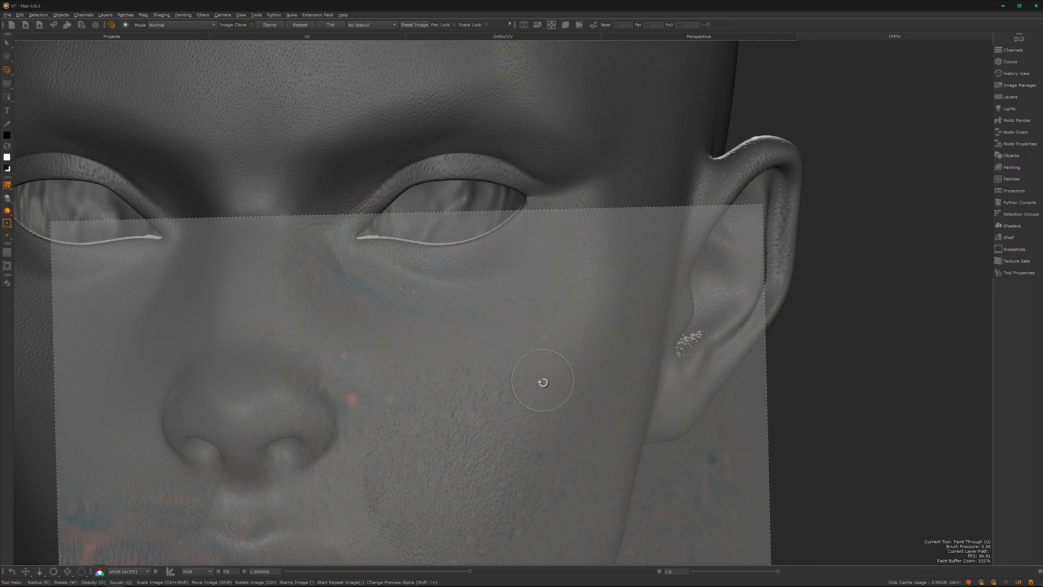
{"action": "mouse_move", "coordinate": [542, 383]}
{"action": "left_mouse_down", "text": "ctrl"}
{"action": "mouse_move", "coordinate": [482, 270]}
{"action": "mouse_move", "coordinate": [532, 262]}
{"action": "mouse_move", "coordinate": [602, 274]}
{"action": "mouse_move", "coordinate": [571, 274]}
{"action": "left_mouse_up", "text": "ctrl"}
Paint the displacement map through under the eye, over the cheekbone and across the outer cheek
{"action": "mouse_move", "coordinate": [423, 289]}
{"action": "left_mouse_down"}
{"action": "mouse_move", "coordinate": [407, 281]}
{"action": "mouse_move", "coordinate": [433, 287]}
{"action": "mouse_move", "coordinate": [366, 283]}
{"action": "left_mouse_up"}
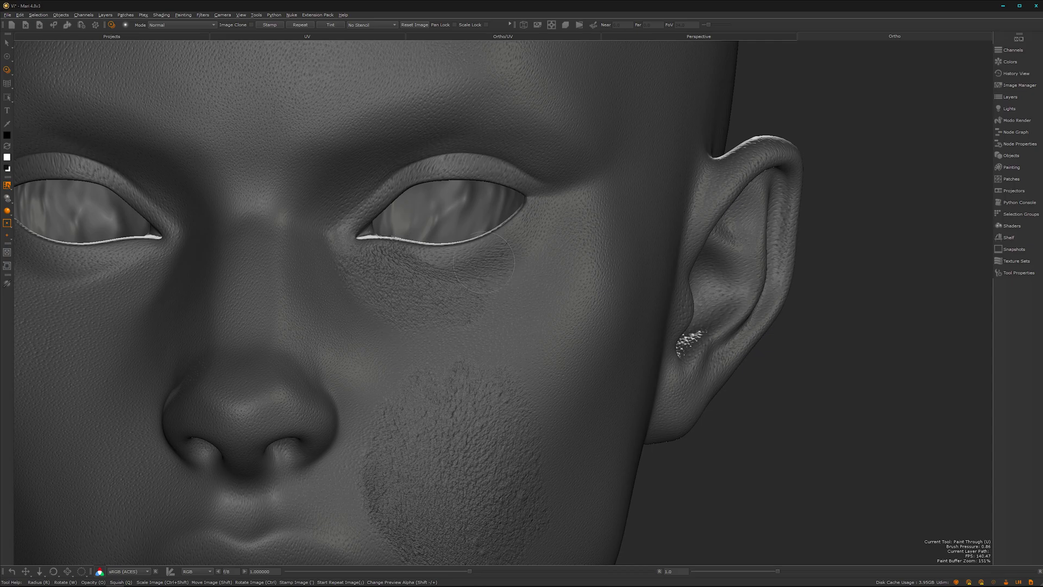
{"action": "mouse_move", "coordinate": [483, 262]}
{"action": "left_mouse_down"}
{"action": "mouse_move", "coordinate": [448, 264]}
{"action": "mouse_move", "coordinate": [513, 250]}
{"action": "mouse_move", "coordinate": [488, 258]}
{"action": "mouse_move", "coordinate": [479, 276]}
{"action": "mouse_move", "coordinate": [524, 283]}
{"action": "left_mouse_up"}
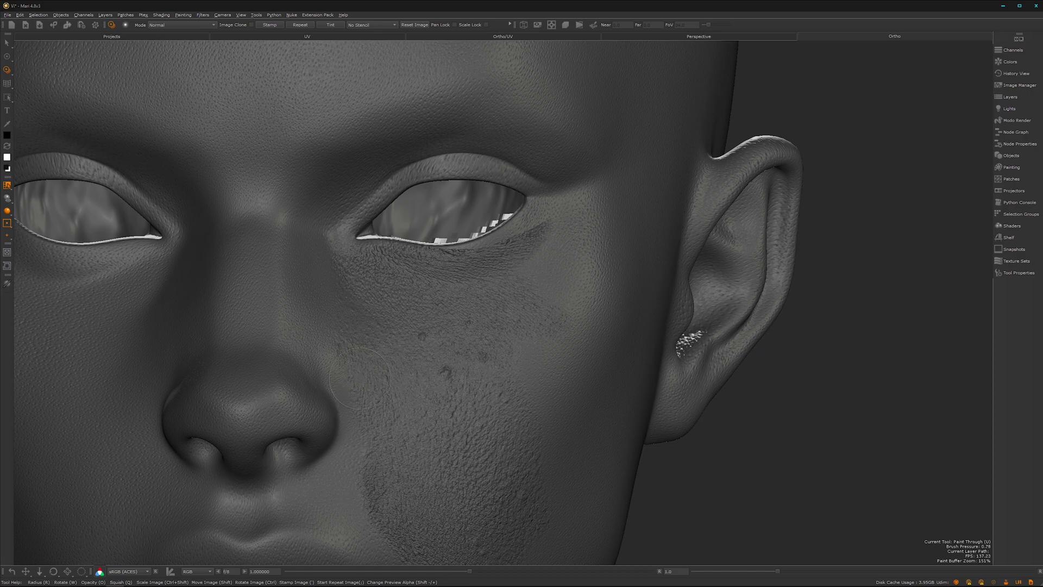
{"action": "left_click_drag", "start_coordinate": [359, 379], "coordinate": [503, 350]}
{"action": "mouse_move", "coordinate": [529, 281]}
{"action": "left_mouse_down"}
{"action": "mouse_move", "coordinate": [568, 263]}
{"action": "mouse_move", "coordinate": [560, 246]}
{"action": "mouse_move", "coordinate": [568, 340]}
{"action": "left_mouse_up"}
{"action": "mouse_move", "coordinate": [565, 441]}
{"action": "left_mouse_down"}
{"action": "mouse_move", "coordinate": [573, 431]}
{"action": "mouse_move", "coordinate": [541, 406]}
{"action": "left_mouse_up"}
{"action": "mouse_move", "coordinate": [532, 357]}
{"action": "left_mouse_down"}
{"action": "mouse_move", "coordinate": [523, 377]}
{"action": "mouse_move", "coordinate": [563, 344]}
{"action": "left_mouse_up"}
{"action": "left_click_drag", "start_coordinate": [574, 271], "coordinate": [597, 257]}
{"action": "left_click_drag", "start_coordinate": [591, 384], "coordinate": [584, 371]}
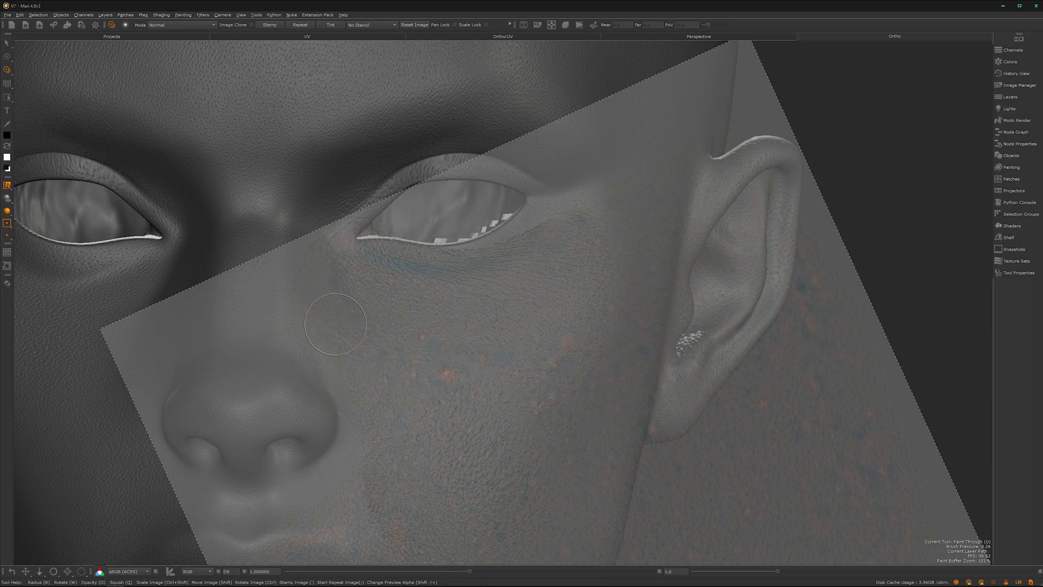
Paint the missing skin detail beside the inner eye corner and blend it into the existing cheek patch
{"action": "left_click_drag", "start_coordinate": [335, 324], "coordinate": [340, 360]}
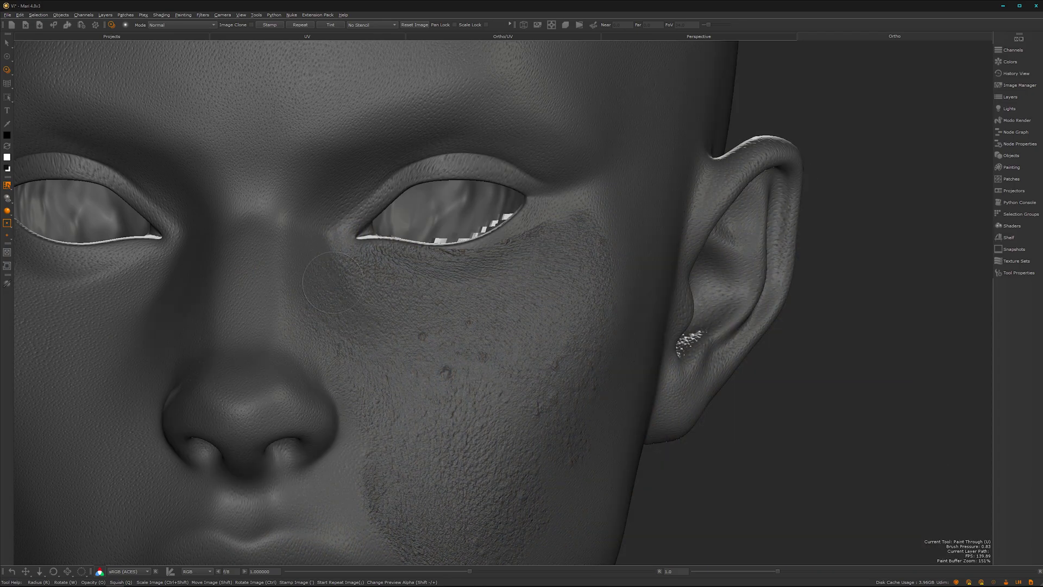
{"action": "mouse_move", "coordinate": [335, 268]}
{"action": "left_mouse_down"}
{"action": "mouse_move", "coordinate": [522, 429]}
{"action": "mouse_move", "coordinate": [577, 433]}
{"action": "mouse_move", "coordinate": [469, 433]}
{"action": "left_mouse_up"}
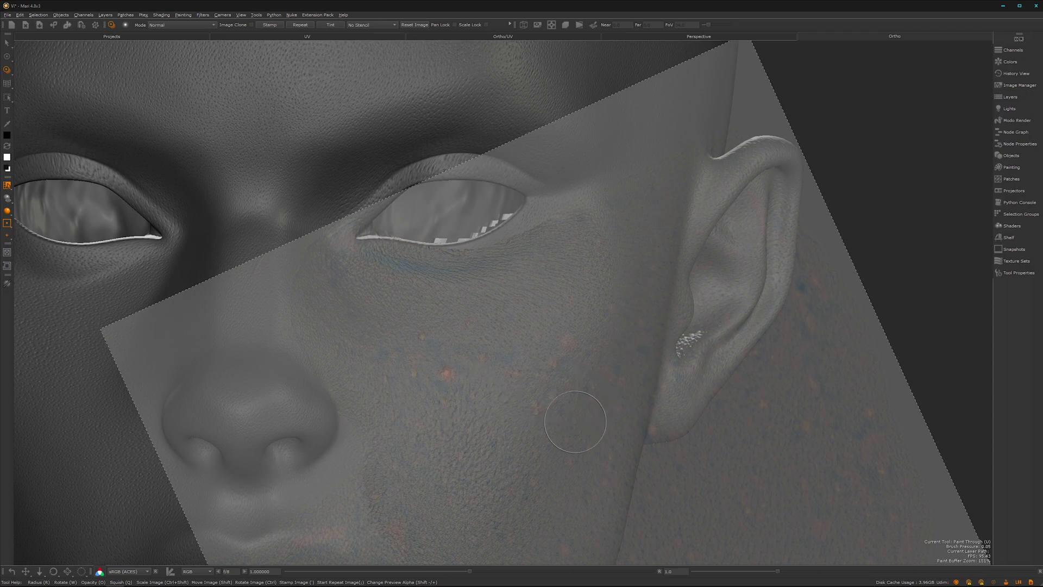
{"action": "left_click_drag", "start_coordinate": [574, 421], "coordinate": [518, 404]}
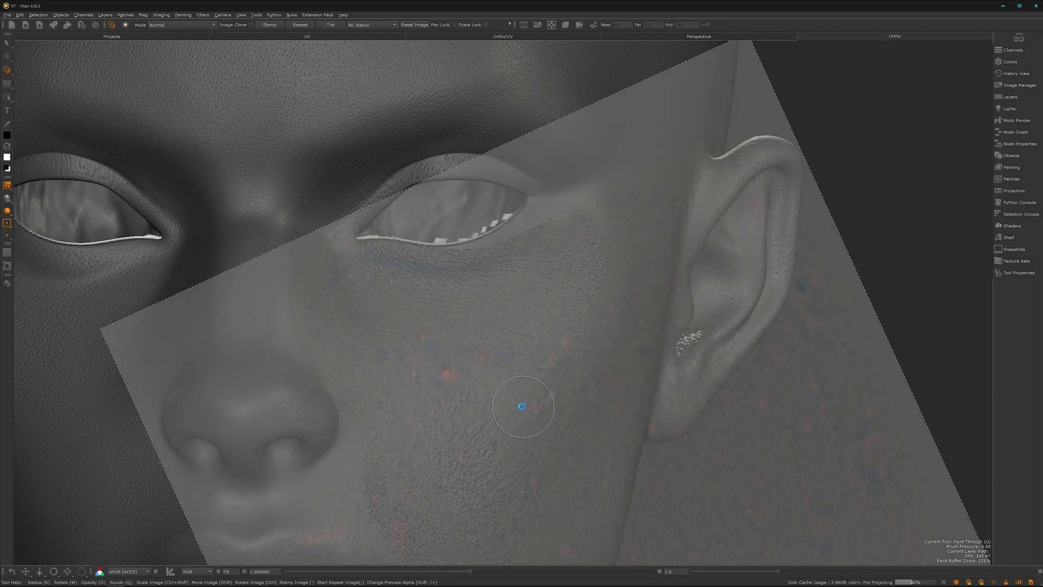
Frame the lower cheek, then move and rotate the displacement map to fit the area between nostril and mouth corner
{"action": "middle_click_drag", "start_coordinate": [519, 399], "coordinate": [532, 225], "text": "alt"}
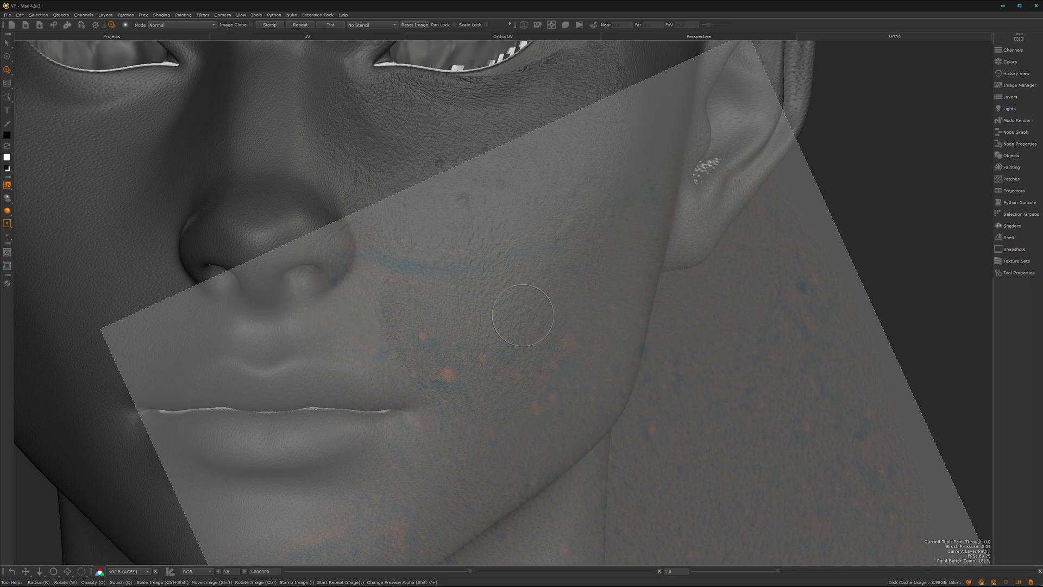
{"action": "left_click_drag", "start_coordinate": [435, 352], "coordinate": [368, 357], "text": "alt"}
{"action": "right_click_drag", "start_coordinate": [402, 348], "coordinate": [469, 330], "text": "alt"}
{"action": "mouse_move", "coordinate": [468, 330]}
{"action": "left_mouse_down", "text": "alt"}
{"action": "mouse_move", "coordinate": [540, 401]}
{"action": "mouse_move", "coordinate": [418, 372]}
{"action": "mouse_move", "coordinate": [449, 371]}
{"action": "left_mouse_up", "text": "alt"}
{"action": "mouse_move", "coordinate": [440, 369]}
{"action": "left_mouse_down", "text": "shift"}
{"action": "mouse_move", "coordinate": [389, 288]}
{"action": "mouse_move", "coordinate": [437, 73]}
{"action": "left_mouse_up", "text": "shift"}
{"action": "left_click_drag", "start_coordinate": [414, 393], "coordinate": [415, 437], "text": "shift"}
{"action": "mouse_move", "coordinate": [498, 356]}
{"action": "left_mouse_down", "text": "ctrl"}
{"action": "mouse_move", "coordinate": [386, 370]}
{"action": "mouse_move", "coordinate": [386, 357]}
{"action": "mouse_move", "coordinate": [384, 369]}
{"action": "left_mouse_up", "text": "ctrl"}
{"action": "mouse_move", "coordinate": [455, 204]}
{"action": "left_mouse_down", "text": "shift"}
{"action": "mouse_move", "coordinate": [458, 293]}
{"action": "mouse_move", "coordinate": [403, 307]}
{"action": "left_mouse_up", "text": "shift"}
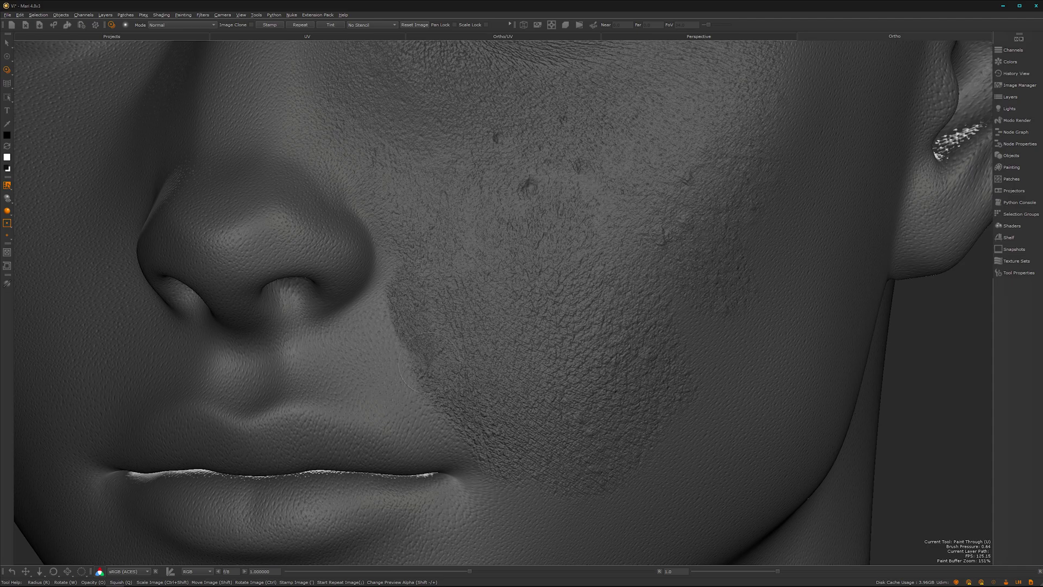
Paint skin detail along the smile line from nostril to mouth corner, plus a patch on the lower cheek
{"action": "mouse_move", "coordinate": [434, 373]}
{"action": "left_mouse_down"}
{"action": "mouse_move", "coordinate": [456, 416]}
{"action": "mouse_move", "coordinate": [455, 389]}
{"action": "mouse_move", "coordinate": [471, 366]}
{"action": "left_mouse_up"}
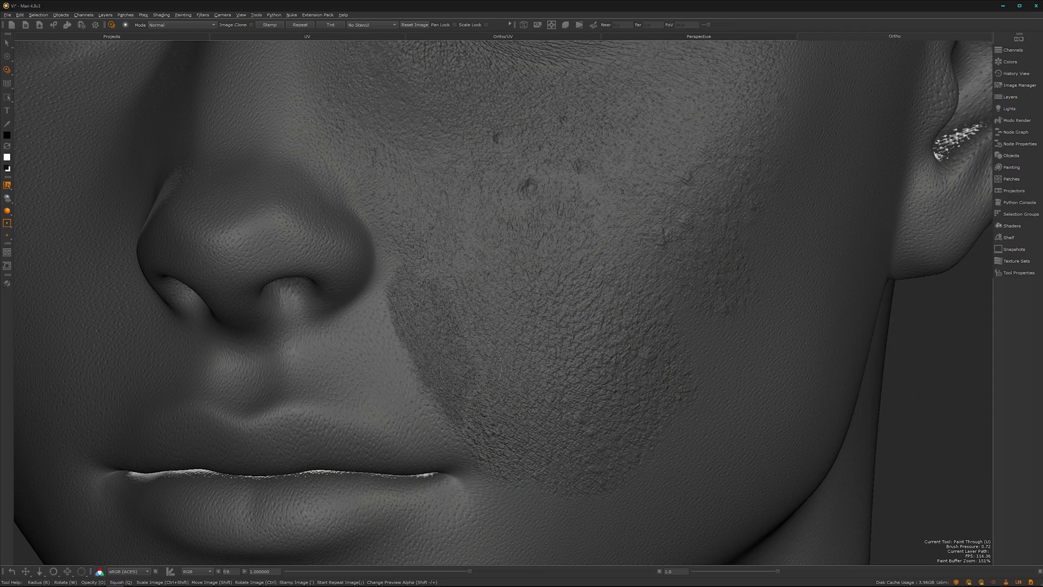
{"action": "mouse_move", "coordinate": [471, 320]}
{"action": "left_mouse_down"}
{"action": "mouse_move", "coordinate": [490, 377]}
{"action": "mouse_move", "coordinate": [503, 369]}
{"action": "left_mouse_up"}
{"action": "mouse_move", "coordinate": [470, 399]}
{"action": "left_mouse_down"}
{"action": "mouse_move", "coordinate": [483, 465]}
{"action": "mouse_move", "coordinate": [416, 280]}
{"action": "mouse_move", "coordinate": [524, 342]}
{"action": "mouse_move", "coordinate": [498, 482]}
{"action": "left_mouse_up"}
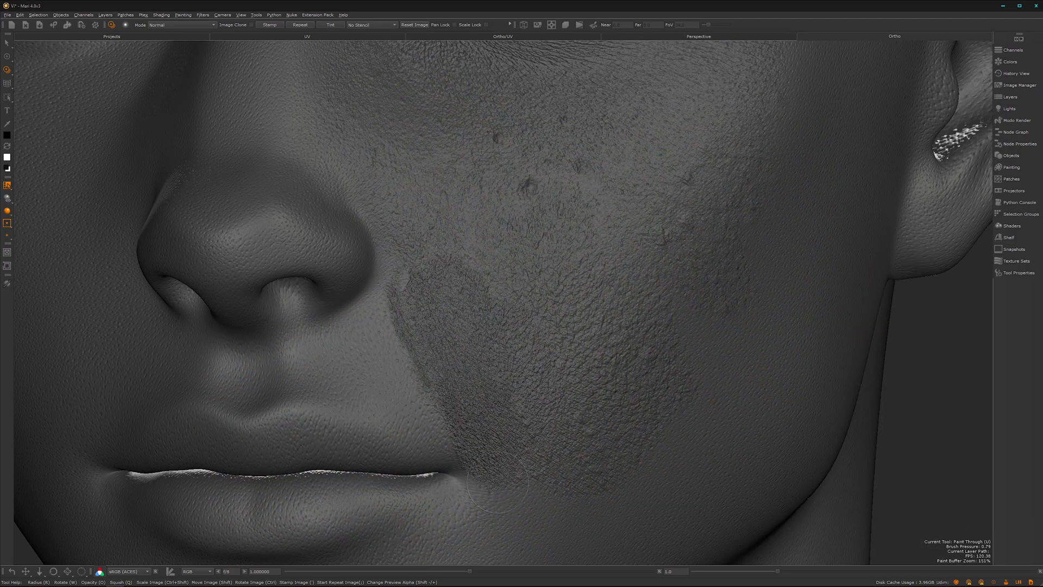
{"action": "left_click_drag", "start_coordinate": [687, 469], "coordinate": [689, 479]}
{"action": "left_click_drag", "start_coordinate": [401, 280], "coordinate": [406, 290]}
{"action": "mouse_move", "coordinate": [397, 252]}
{"action": "left_mouse_down"}
{"action": "mouse_move", "coordinate": [396, 289]}
{"action": "mouse_move", "coordinate": [372, 322]}
{"action": "mouse_move", "coordinate": [391, 287]}
{"action": "left_mouse_up"}
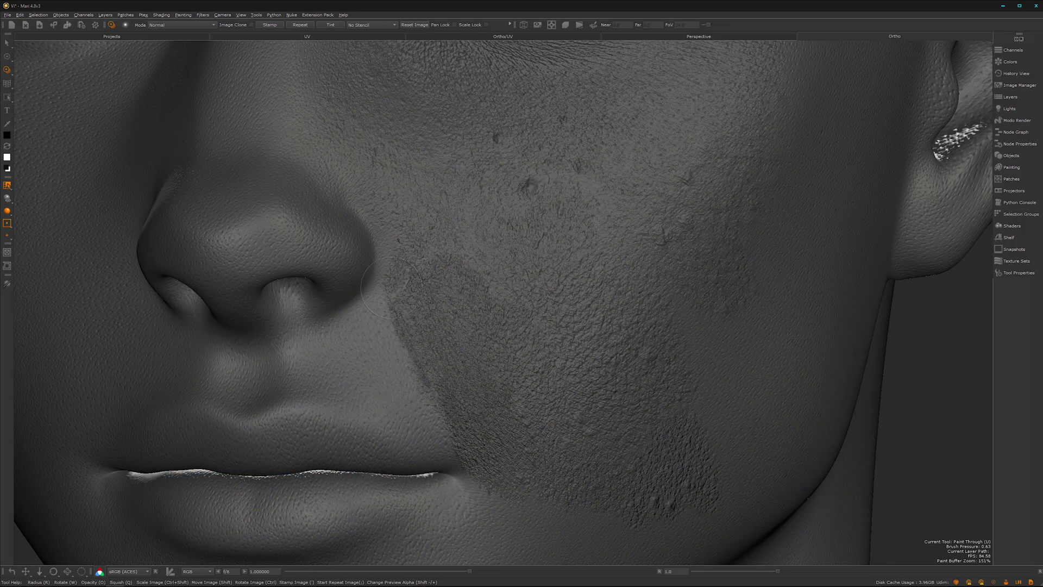
Shift the displacement map toward the nose and paint skin detail along the side of the nose
{"action": "mouse_move", "coordinate": [403, 251]}
{"action": "left_mouse_down", "text": "shift"}
{"action": "mouse_move", "coordinate": [578, 344]}
{"action": "mouse_move", "coordinate": [521, 309]}
{"action": "mouse_move", "coordinate": [554, 252]}
{"action": "left_mouse_up", "text": "shift"}
{"action": "mouse_move", "coordinate": [536, 307]}
{"action": "left_mouse_down", "text": "shift"}
{"action": "mouse_move", "coordinate": [496, 263]}
{"action": "mouse_move", "coordinate": [429, 255]}
{"action": "left_mouse_up", "text": "shift"}
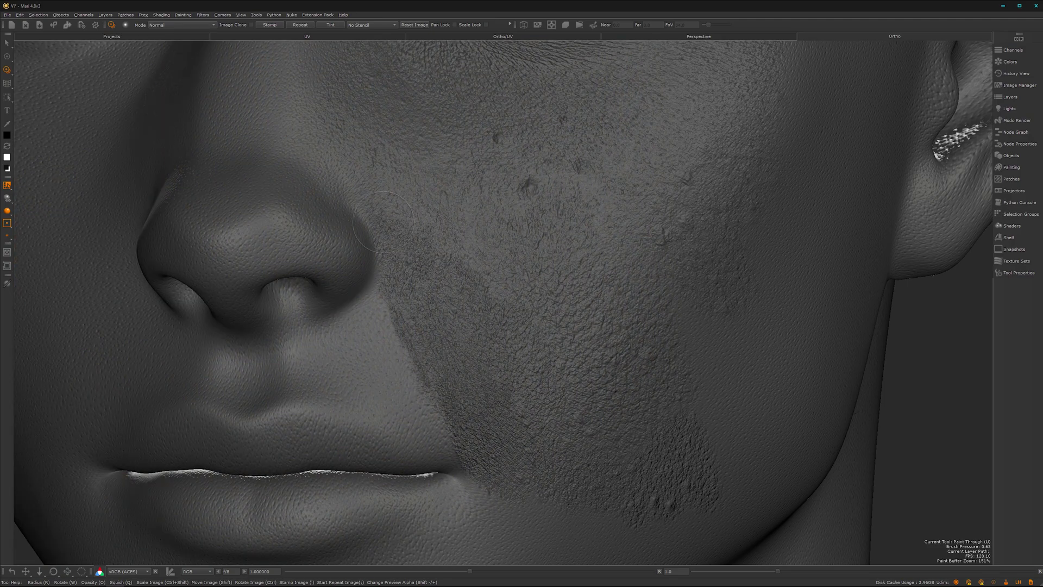
{"action": "left_click_drag", "start_coordinate": [342, 173], "coordinate": [332, 163]}
Shift the displacement map outward, paint the gap on the outer and lower cheek, and bake the strokes
{"action": "left_click_drag", "start_coordinate": [592, 339], "coordinate": [780, 414], "text": "shift"}
{"action": "left_click_drag", "start_coordinate": [718, 367], "coordinate": [724, 343]}
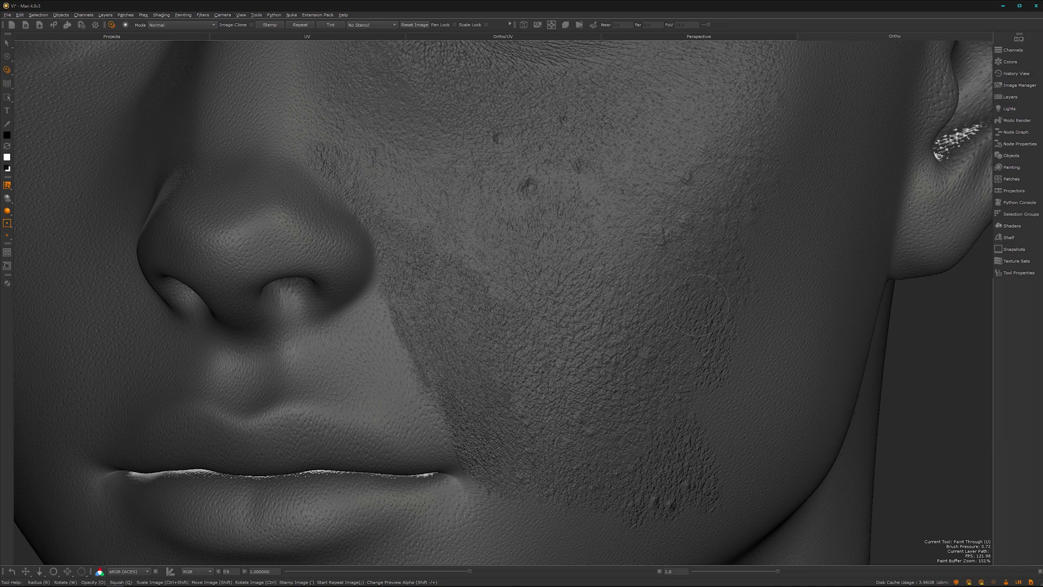
{"action": "mouse_move", "coordinate": [698, 305]}
{"action": "left_mouse_down"}
{"action": "mouse_move", "coordinate": [700, 426]}
{"action": "mouse_move", "coordinate": [721, 490]}
{"action": "left_mouse_up"}
{"action": "left_click_drag", "start_coordinate": [793, 263], "coordinate": [792, 254]}
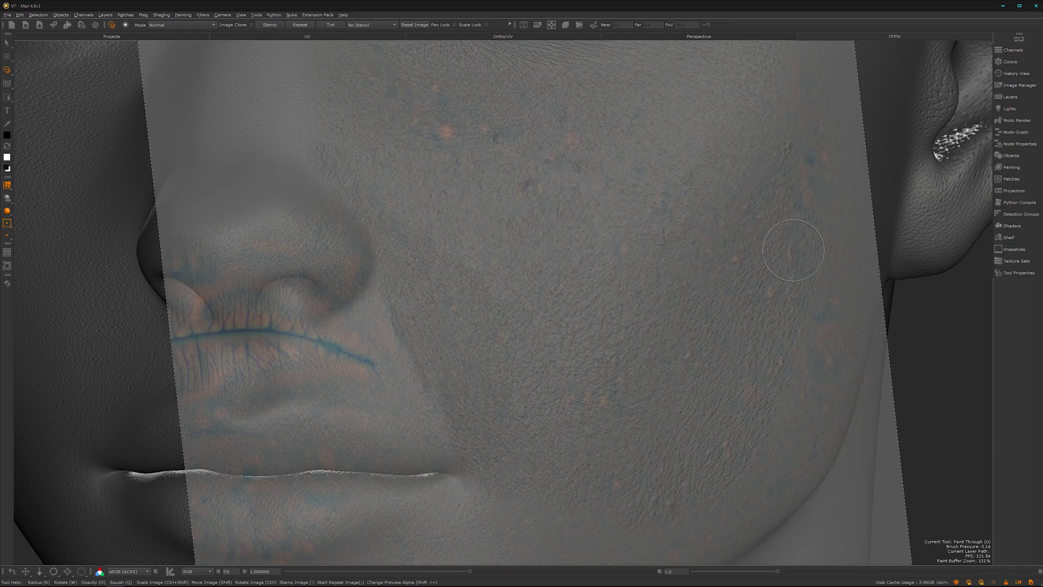
{"action": "key", "text": "b"}
Turn to the side of the face, then move, rotate and scale the displacement map over the cheek between eye and ear
{"action": "middle_click_drag", "start_coordinate": [661, 290], "coordinate": [592, 314], "text": "alt"}
{"action": "left_click_drag", "start_coordinate": [635, 323], "coordinate": [559, 277], "text": "alt"}
{"action": "scroll", "coordinate": [590, 260], "scroll_direction": "down", "scroll_amount": 5}
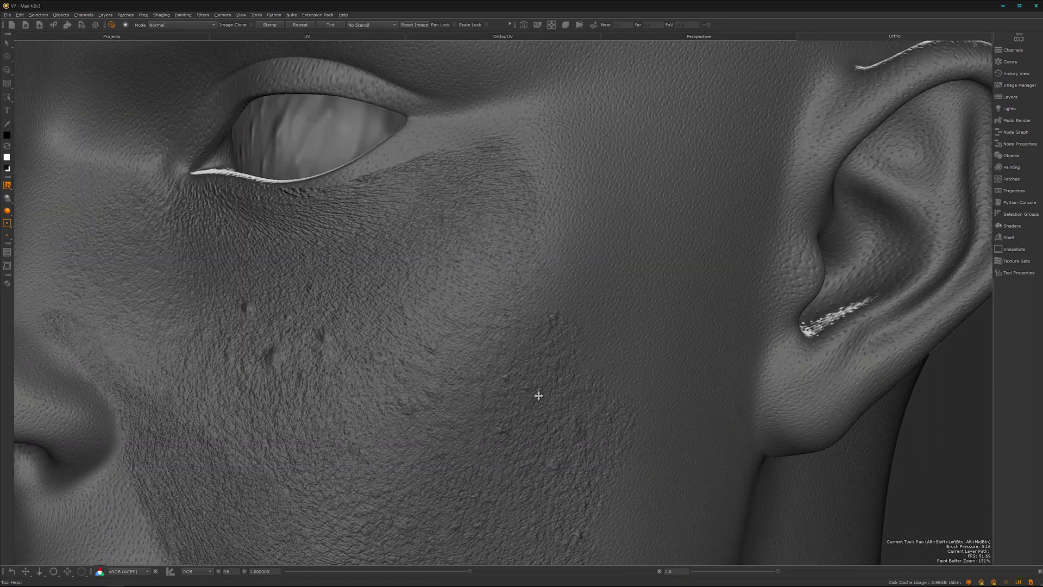
{"action": "key", "text": "shift"}
{"action": "left_click_drag", "start_coordinate": [591, 432], "coordinate": [533, 542], "text": "shift"}
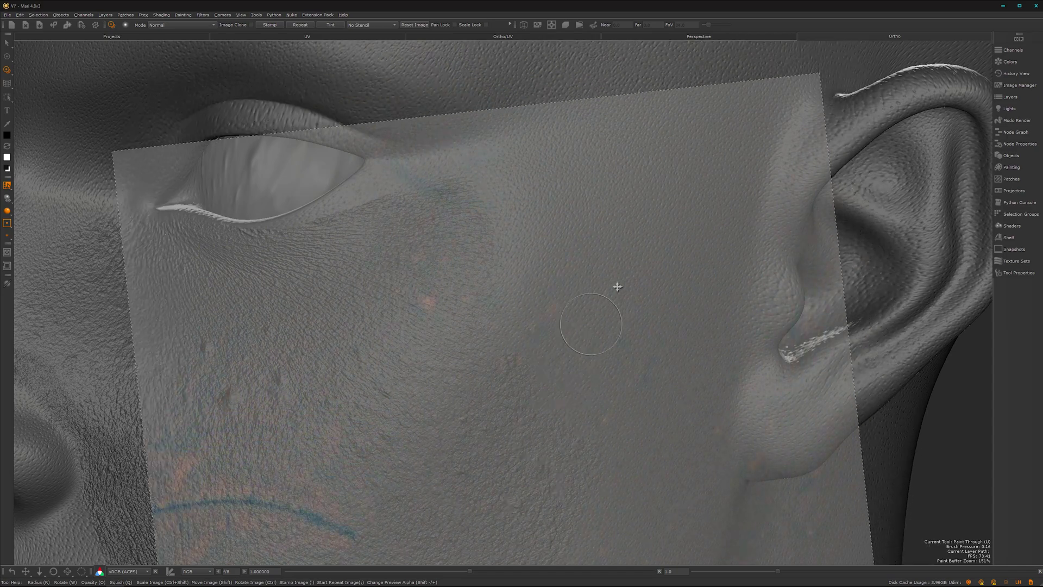
{"action": "left_click_drag", "start_coordinate": [617, 286], "coordinate": [476, 314], "text": "shift"}
{"action": "mouse_move", "coordinate": [592, 395]}
{"action": "left_mouse_down", "text": "ctrl"}
{"action": "mouse_move", "coordinate": [521, 268]}
{"action": "mouse_move", "coordinate": [534, 291]}
{"action": "left_mouse_up", "text": "ctrl"}
{"action": "mouse_move", "coordinate": [492, 339]}
{"action": "left_mouse_down", "text": "shift"}
{"action": "mouse_move", "coordinate": [549, 266]}
{"action": "mouse_move", "coordinate": [537, 311]}
{"action": "left_mouse_up", "text": "shift"}
{"action": "left_click_drag", "start_coordinate": [423, 310], "coordinate": [454, 313], "text": "ctrl+shift"}
{"action": "mouse_move", "coordinate": [407, 239]}
{"action": "left_mouse_down", "text": "shift"}
{"action": "mouse_move", "coordinate": [416, 252]}
{"action": "mouse_move", "coordinate": [384, 234]}
{"action": "left_mouse_up", "text": "shift"}
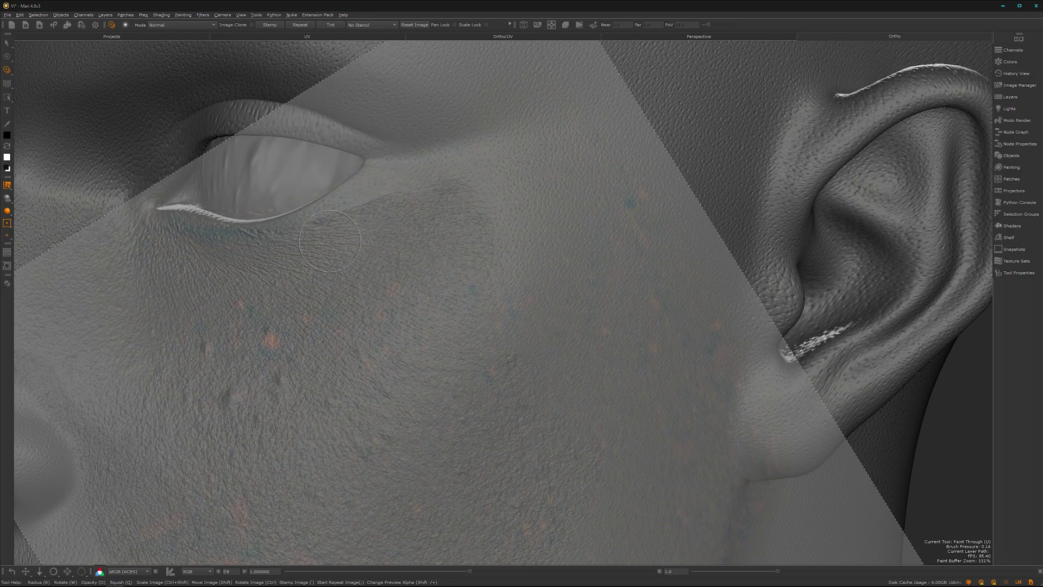
{"action": "left_click_drag", "start_coordinate": [315, 273], "coordinate": [311, 282], "text": "shift"}
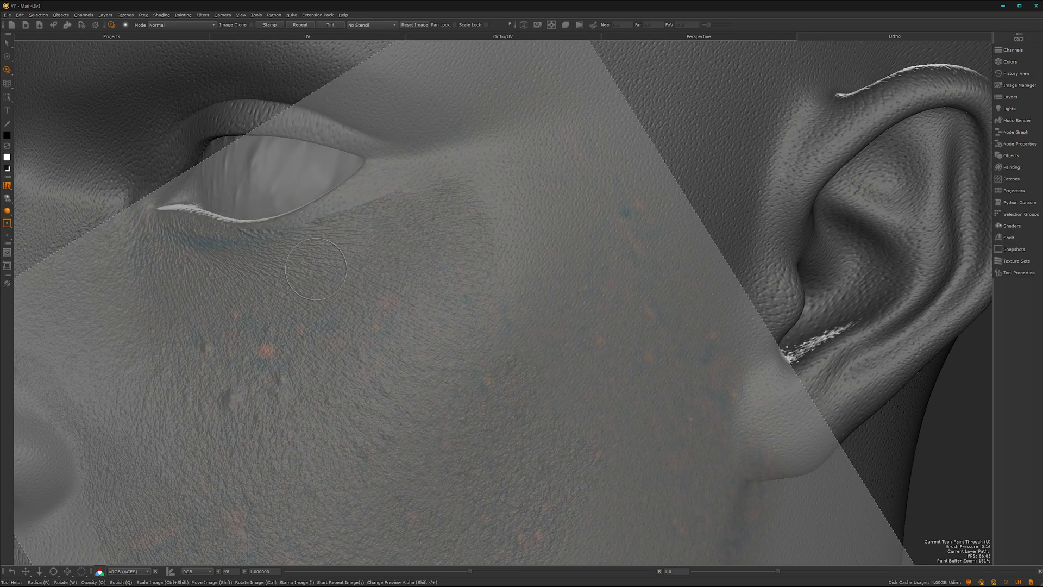
Paint skin detail from the outer eye corner down the side of the cheek in front of the ear
{"action": "mouse_move", "coordinate": [539, 211]}
{"action": "left_mouse_down"}
{"action": "mouse_move", "coordinate": [515, 361]}
{"action": "mouse_move", "coordinate": [500, 250]}
{"action": "left_mouse_up"}
{"action": "mouse_move", "coordinate": [539, 405]}
{"action": "left_mouse_down"}
{"action": "mouse_move", "coordinate": [546, 441]}
{"action": "mouse_move", "coordinate": [617, 356]}
{"action": "mouse_move", "coordinate": [630, 217]}
{"action": "mouse_move", "coordinate": [556, 179]}
{"action": "mouse_move", "coordinate": [502, 173]}
{"action": "mouse_move", "coordinate": [470, 285]}
{"action": "left_mouse_up"}
{"action": "left_click_drag", "start_coordinate": [406, 232], "coordinate": [490, 183]}
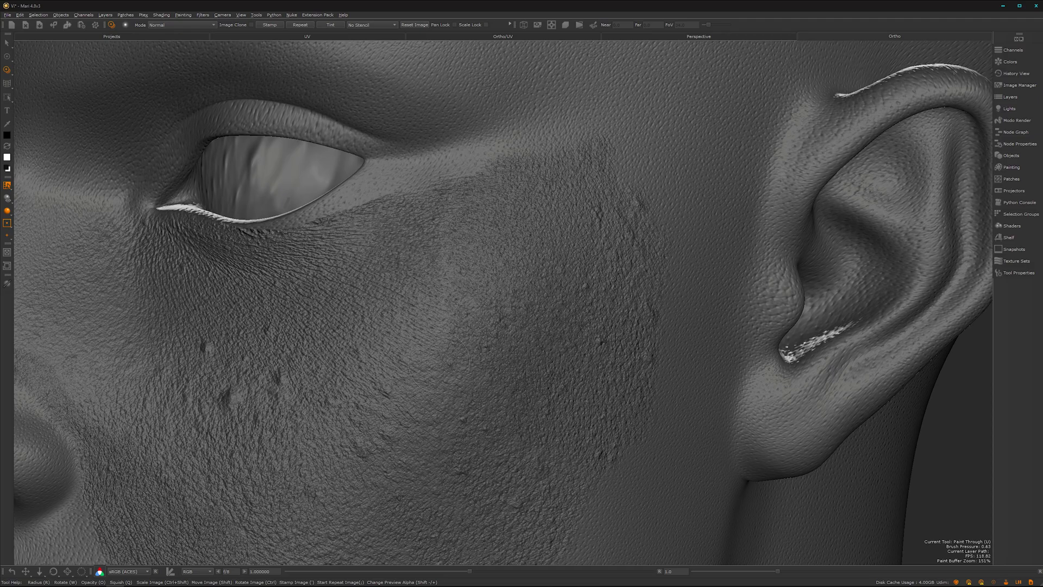
{"action": "mouse_move", "coordinate": [439, 362]}
{"action": "left_mouse_down"}
{"action": "mouse_move", "coordinate": [459, 350]}
{"action": "mouse_move", "coordinate": [471, 299]}
{"action": "mouse_move", "coordinate": [500, 272]}
{"action": "left_mouse_up"}
{"action": "left_click_drag", "start_coordinate": [655, 245], "coordinate": [690, 370]}
{"action": "left_click_drag", "start_coordinate": [609, 453], "coordinate": [680, 460]}
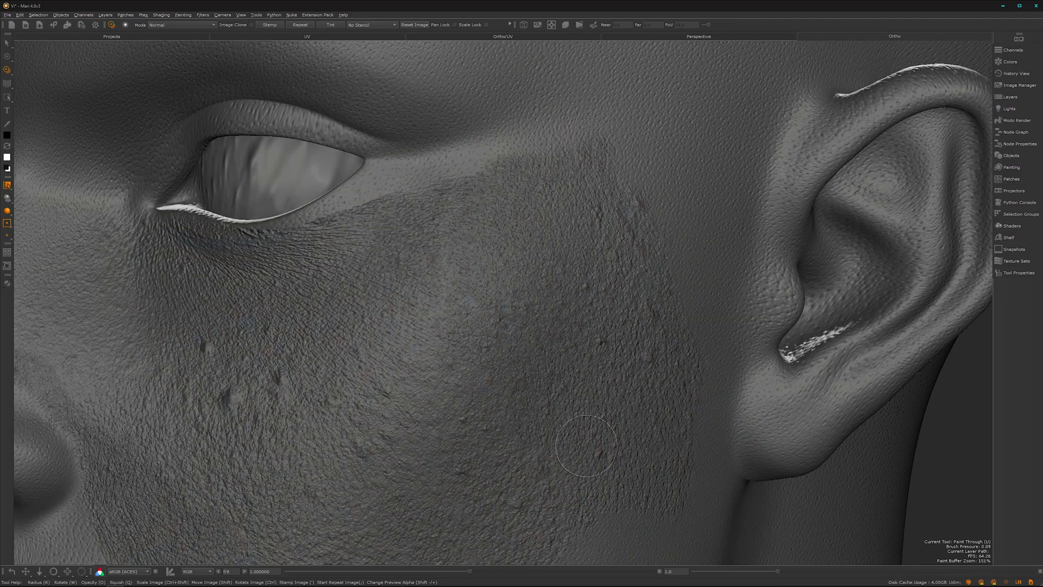
Turn the displacement map over the jaw, paint skin detail down to the jawline below the ear, and bake it
{"action": "middle_click_drag", "start_coordinate": [584, 454], "coordinate": [628, 163], "text": "alt"}
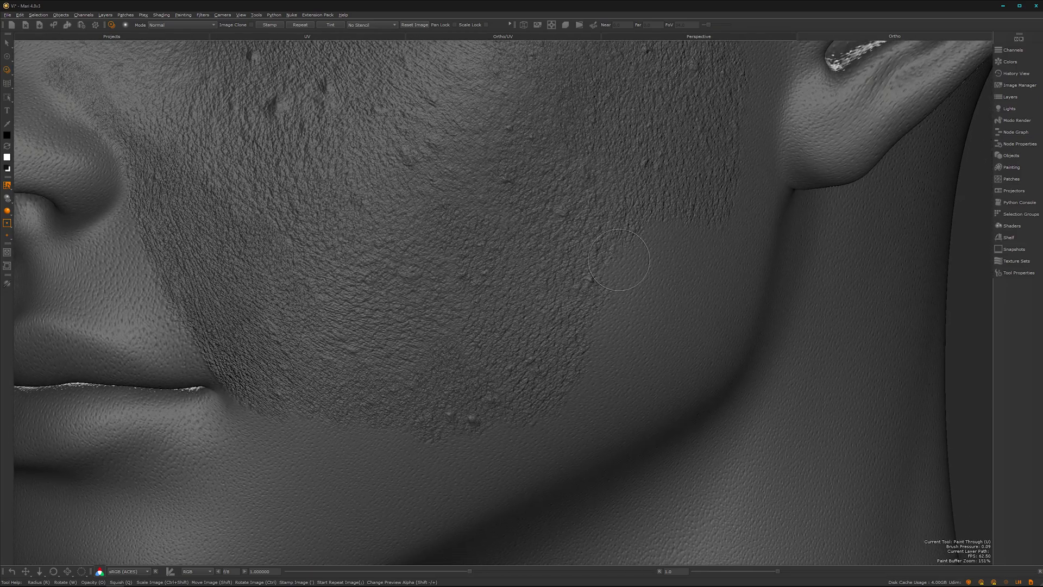
{"action": "left_click_drag", "start_coordinate": [619, 260], "coordinate": [542, 301], "text": "alt"}
{"action": "middle_click_drag", "start_coordinate": [606, 302], "coordinate": [531, 326], "text": "alt"}
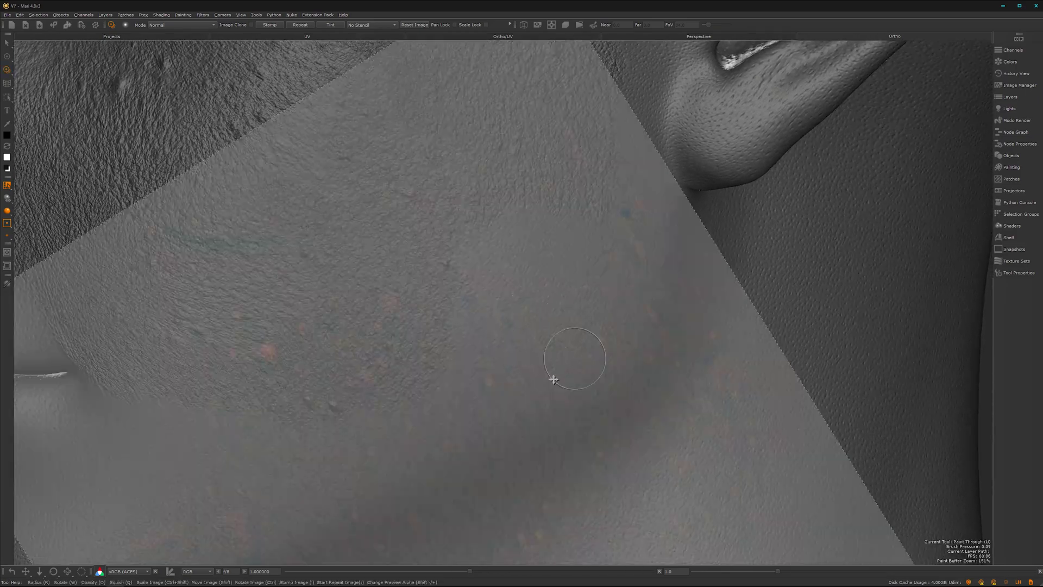
{"action": "mouse_move", "coordinate": [553, 379]}
{"action": "left_mouse_down", "text": "ctrl"}
{"action": "mouse_move", "coordinate": [513, 380]}
{"action": "mouse_move", "coordinate": [568, 380]}
{"action": "mouse_move", "coordinate": [605, 406]}
{"action": "mouse_move", "coordinate": [573, 417]}
{"action": "mouse_move", "coordinate": [579, 410]}
{"action": "left_mouse_up", "text": "ctrl"}
{"action": "left_click_drag", "start_coordinate": [485, 231], "coordinate": [471, 371]}
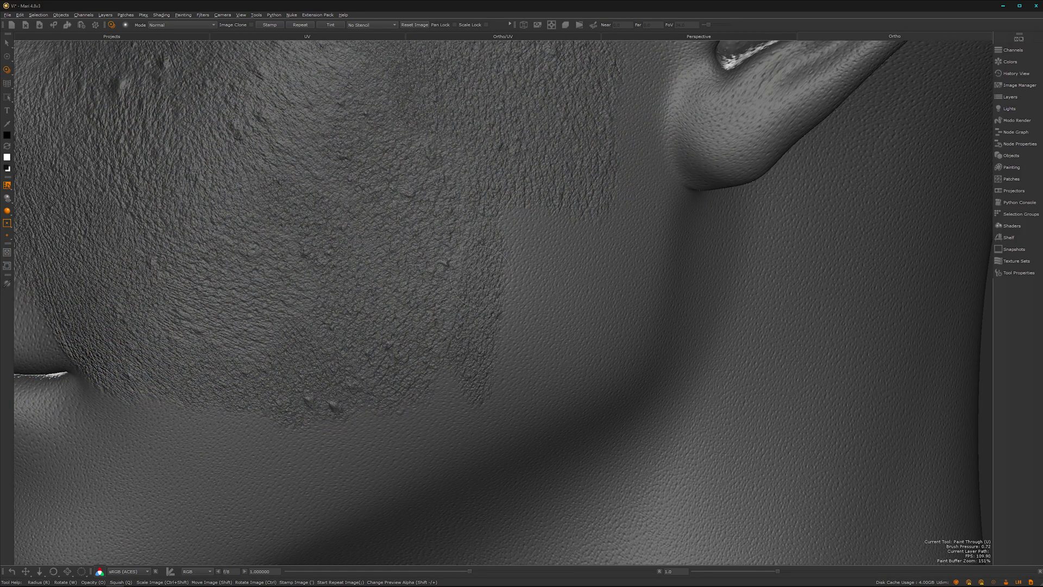
{"action": "left_click_drag", "start_coordinate": [482, 277], "coordinate": [522, 321]}
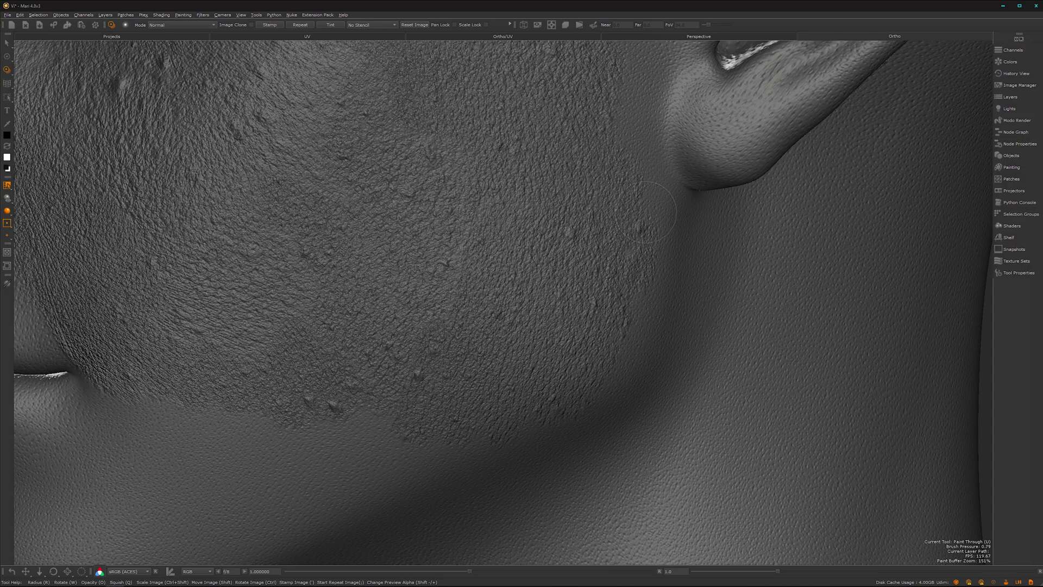
{"action": "left_click_drag", "start_coordinate": [629, 330], "coordinate": [611, 349]}
{"action": "key", "text": "b"}
Examine the painted cheek displacement as a whole and in close-up
{"action": "right_click_drag", "start_coordinate": [554, 380], "coordinate": [381, 401], "text": "alt"}
{"action": "middle_click_drag", "start_coordinate": [429, 301], "coordinate": [451, 425], "text": "alt"}
{"action": "left_click_drag", "start_coordinate": [462, 353], "coordinate": [565, 345], "text": "alt"}
{"action": "right_click_drag", "start_coordinate": [498, 326], "coordinate": [817, 347], "text": "alt"}
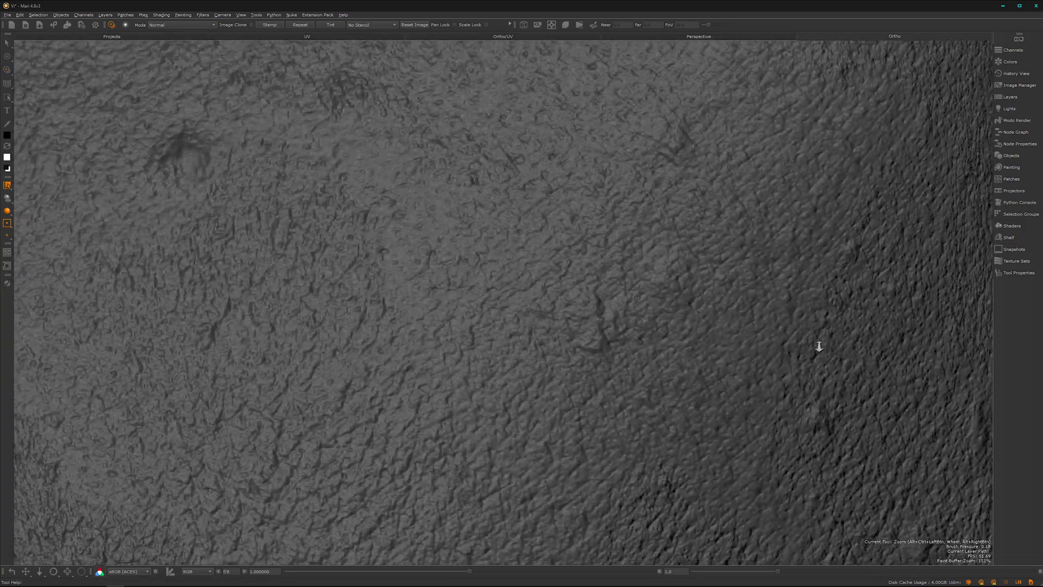
Move, rotate and scale the displacement map over the upper cheek and the outer eye corner
{"action": "middle_click_drag", "start_coordinate": [592, 354], "coordinate": [760, 540], "text": "alt"}
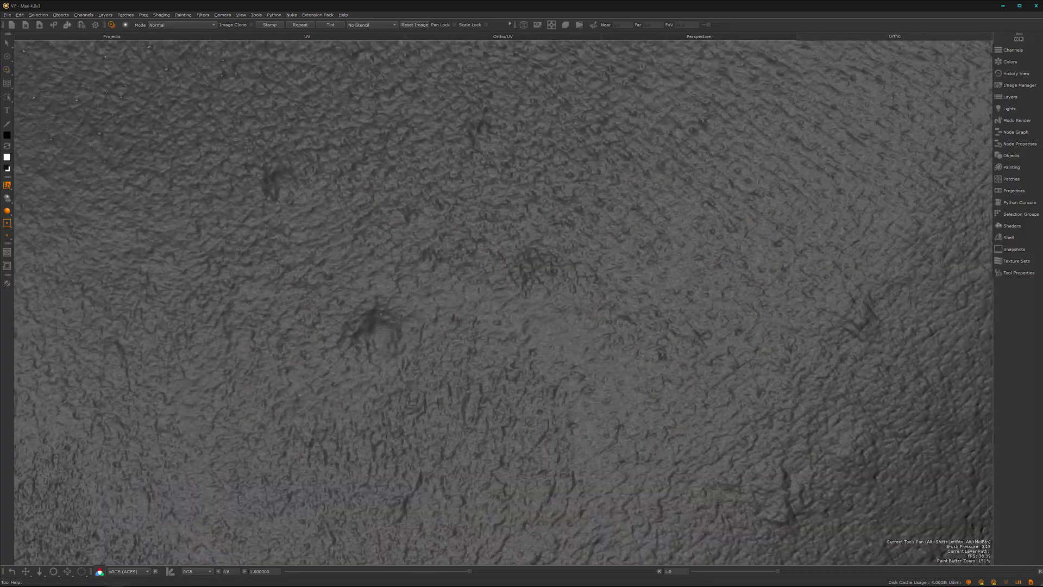
{"action": "right_click_drag", "start_coordinate": [594, 300], "coordinate": [412, 368], "text": "alt"}
{"action": "middle_click_drag", "start_coordinate": [475, 305], "coordinate": [479, 220], "text": "alt"}
{"action": "left_click_drag", "start_coordinate": [465, 309], "coordinate": [467, 346], "text": "alt"}
{"action": "middle_click_drag", "start_coordinate": [519, 321], "coordinate": [473, 526], "text": "alt"}
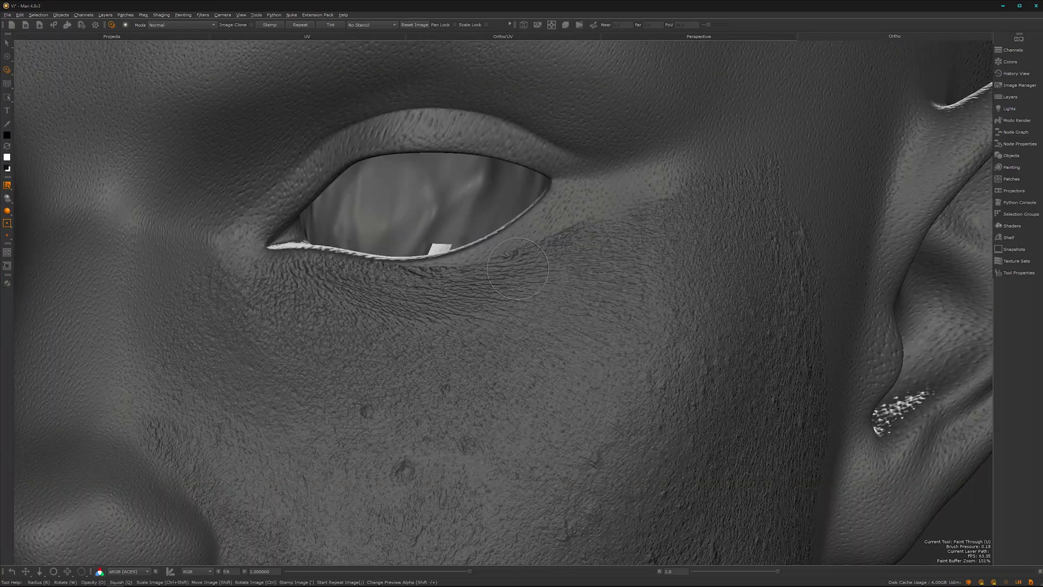
{"action": "left_click_drag", "start_coordinate": [483, 345], "coordinate": [456, 321], "text": "alt"}
{"action": "right_click_drag", "start_coordinate": [457, 321], "coordinate": [486, 318], "text": "alt"}
{"action": "middle_click_drag", "start_coordinate": [489, 321], "coordinate": [482, 396], "text": "alt"}
{"action": "left_click_drag", "start_coordinate": [578, 291], "coordinate": [835, 286], "text": "shift"}
{"action": "mouse_move", "coordinate": [555, 155]}
{"action": "left_mouse_down", "text": "shift"}
{"action": "mouse_move", "coordinate": [445, 449]}
{"action": "mouse_move", "coordinate": [423, 433]}
{"action": "left_mouse_up", "text": "shift"}
{"action": "left_click_drag", "start_coordinate": [601, 281], "coordinate": [505, 252], "text": "ctrl"}
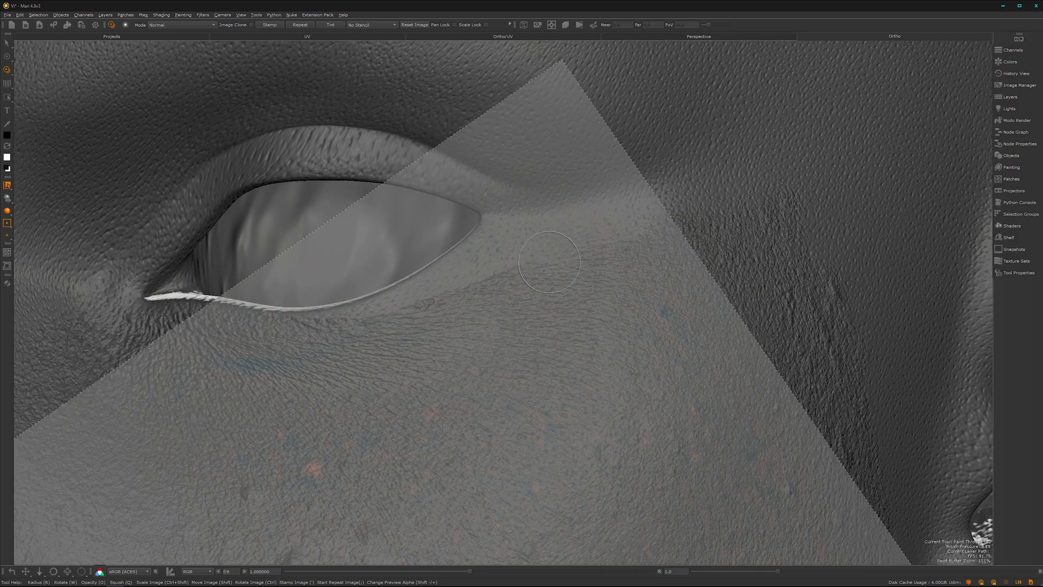
{"action": "left_click_drag", "start_coordinate": [455, 340], "coordinate": [616, 299], "text": "ctrl+shift"}
Paint skin detail from below the eye across the outer corner to the temple and side of the cheek
{"action": "mouse_move", "coordinate": [483, 267]}
{"action": "left_mouse_down"}
{"action": "mouse_move", "coordinate": [392, 312]}
{"action": "mouse_move", "coordinate": [332, 326]}
{"action": "mouse_move", "coordinate": [521, 228]}
{"action": "mouse_move", "coordinate": [641, 211]}
{"action": "mouse_move", "coordinate": [690, 168]}
{"action": "mouse_move", "coordinate": [714, 173]}
{"action": "left_mouse_up"}
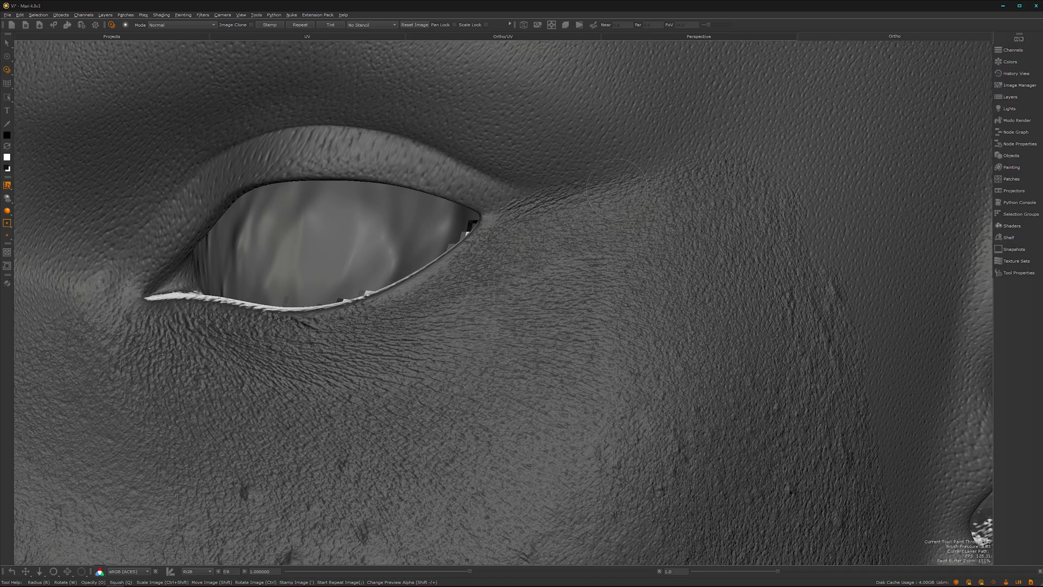
{"action": "mouse_move", "coordinate": [618, 190]}
{"action": "left_mouse_down"}
{"action": "mouse_move", "coordinate": [785, 232]}
{"action": "mouse_move", "coordinate": [824, 278]}
{"action": "mouse_move", "coordinate": [823, 299]}
{"action": "left_mouse_up"}
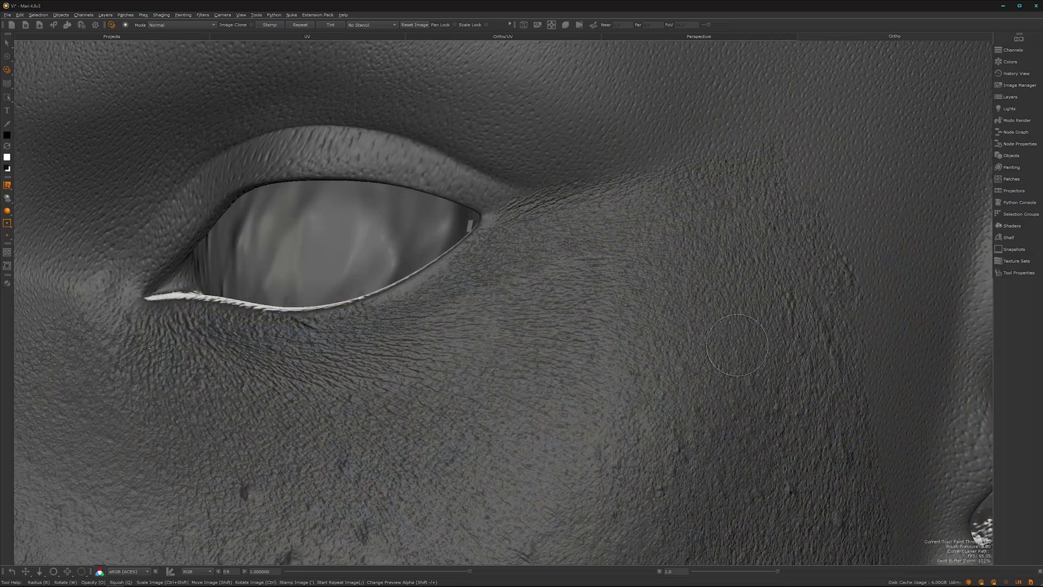
{"action": "right_click_drag", "start_coordinate": [598, 326], "coordinate": [533, 432], "text": "alt"}
{"action": "middle_click_drag", "start_coordinate": [548, 437], "coordinate": [552, 323], "text": "alt"}
{"action": "key", "text": "s"}
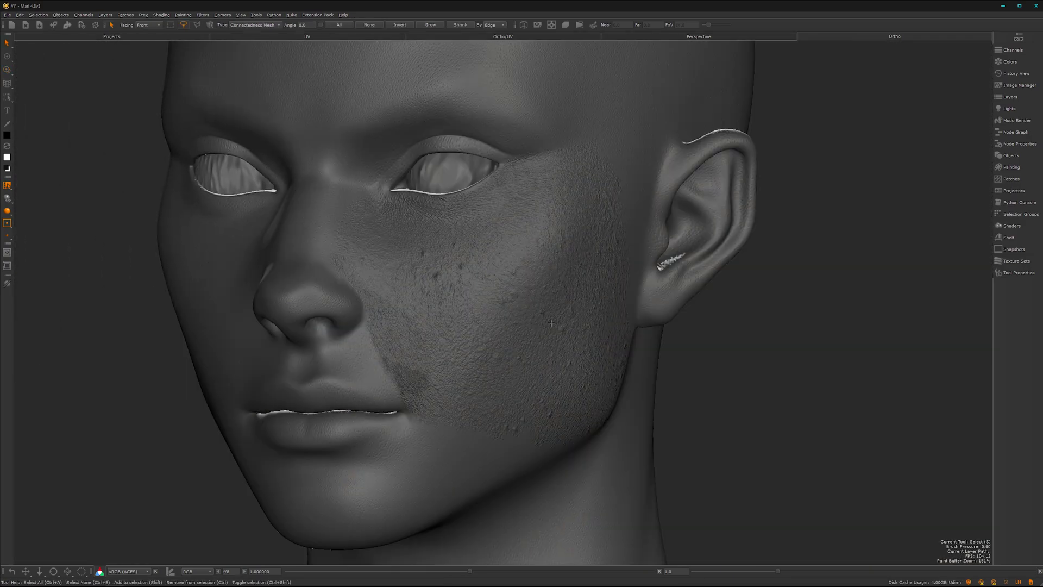
Bring up the node graph beside the canvas and view the raw HeroPaint1 output on the cheek
{"action": "right_click_drag", "start_coordinate": [552, 323], "coordinate": [465, 367], "text": "alt"}
{"action": "mouse_move", "coordinate": [465, 367]}
{"action": "left_mouse_down", "text": "alt"}
{"action": "mouse_move", "coordinate": [507, 377]}
{"action": "mouse_move", "coordinate": [454, 379]}
{"action": "left_mouse_up", "text": "alt"}
{"action": "right_click_drag", "start_coordinate": [454, 380], "coordinate": [576, 350], "text": "alt"}
{"action": "key", "text": "space"}
{"action": "right_click_drag", "start_coordinate": [792, 494], "coordinate": [755, 437], "text": "alt"}
{"action": "left_click", "coordinate": [800, 442]}
{"action": "key", "text": "v"}
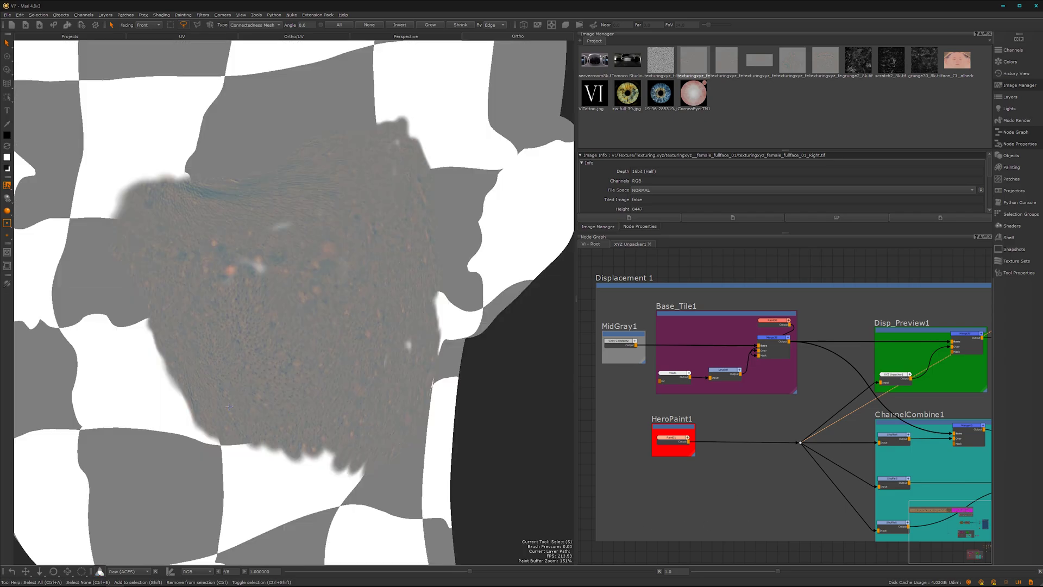
{"action": "left_click_drag", "start_coordinate": [229, 405], "coordinate": [191, 394], "text": "alt"}
{"action": "mouse_move", "coordinate": [191, 394]}
{"action": "right_mouse_down", "text": "alt"}
{"action": "mouse_move", "coordinate": [356, 415]}
{"action": "mouse_move", "coordinate": [268, 454]}
{"action": "mouse_move", "coordinate": [210, 394]}
{"action": "right_mouse_up", "text": "alt"}
{"action": "mouse_move", "coordinate": [314, 408]}
{"action": "right_mouse_down", "text": "alt"}
{"action": "mouse_move", "coordinate": [377, 310]}
{"action": "mouse_move", "coordinate": [396, 338]}
{"action": "mouse_move", "coordinate": [289, 400]}
{"action": "right_mouse_up", "text": "alt"}
{"action": "left_click_drag", "start_coordinate": [289, 400], "coordinate": [326, 355], "text": "alt"}
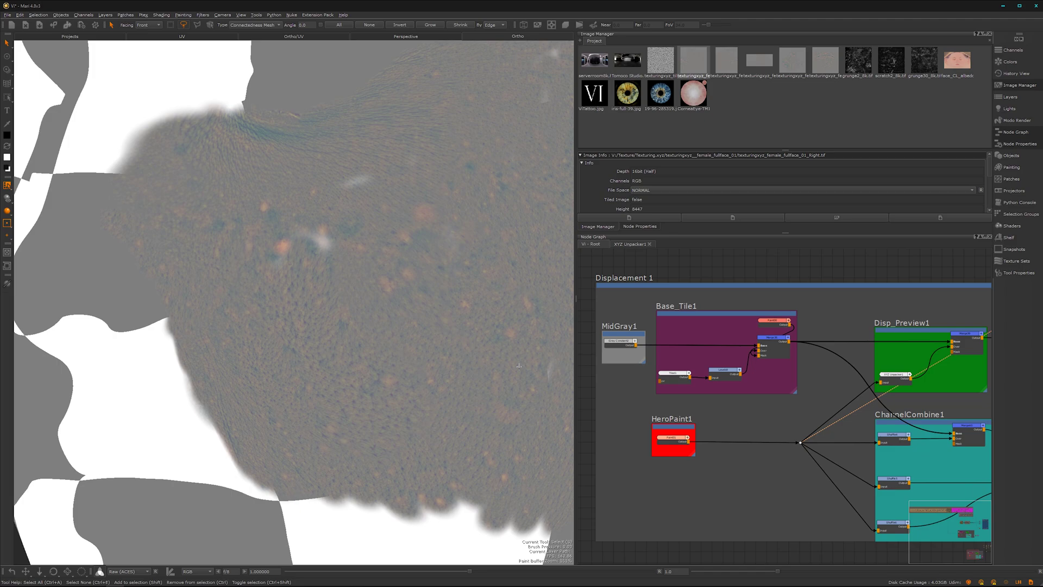
View the output of the Merge node in Disp_Preview1 and look at the unpacked displacement on the cheek
{"action": "right_click_drag", "start_coordinate": [774, 421], "coordinate": [843, 396], "text": "alt"}
{"action": "middle_click_drag", "start_coordinate": [814, 396], "coordinate": [651, 407], "text": "alt"}
{"action": "left_click", "coordinate": [832, 335]}
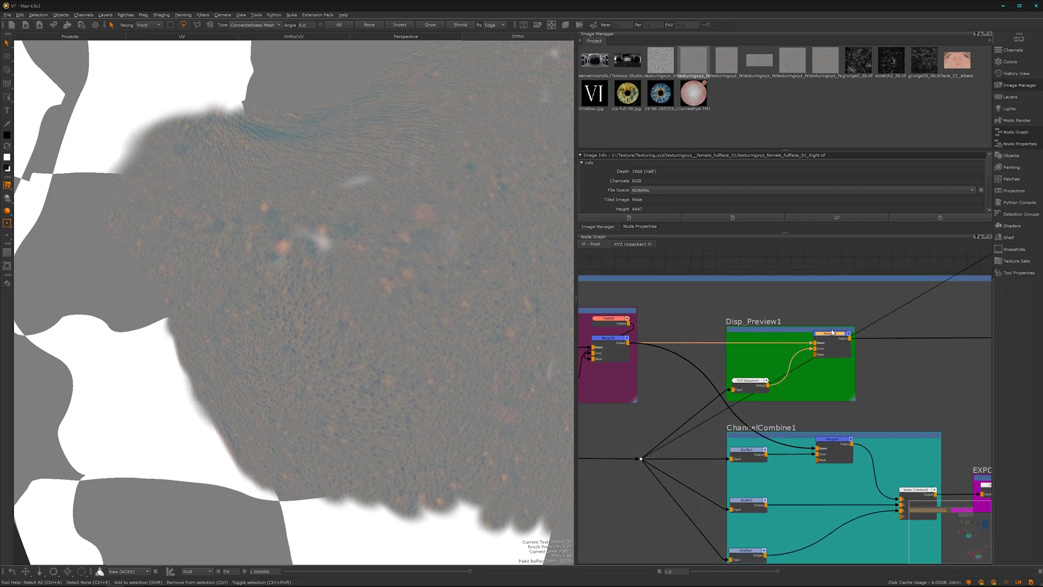
{"action": "key", "text": "v"}
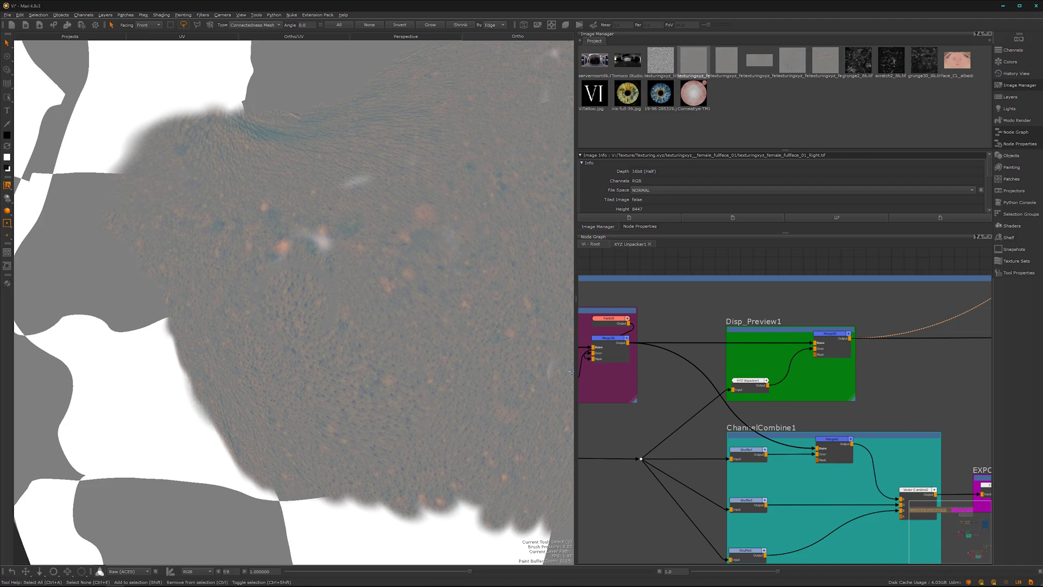
{"action": "right_click_drag", "start_coordinate": [317, 412], "coordinate": [283, 435], "text": "alt"}
{"action": "middle_click_drag", "start_coordinate": [282, 434], "coordinate": [229, 420], "text": "alt"}
{"action": "left_click_drag", "start_coordinate": [229, 420], "coordinate": [372, 403], "text": "alt"}
View the output of the first Shuffle node in ChannelCombine1
{"action": "scroll", "coordinate": [871, 430], "scroll_direction": "down", "scroll_amount": 1}
{"action": "middle_click_drag", "start_coordinate": [819, 426], "coordinate": [777, 351]}
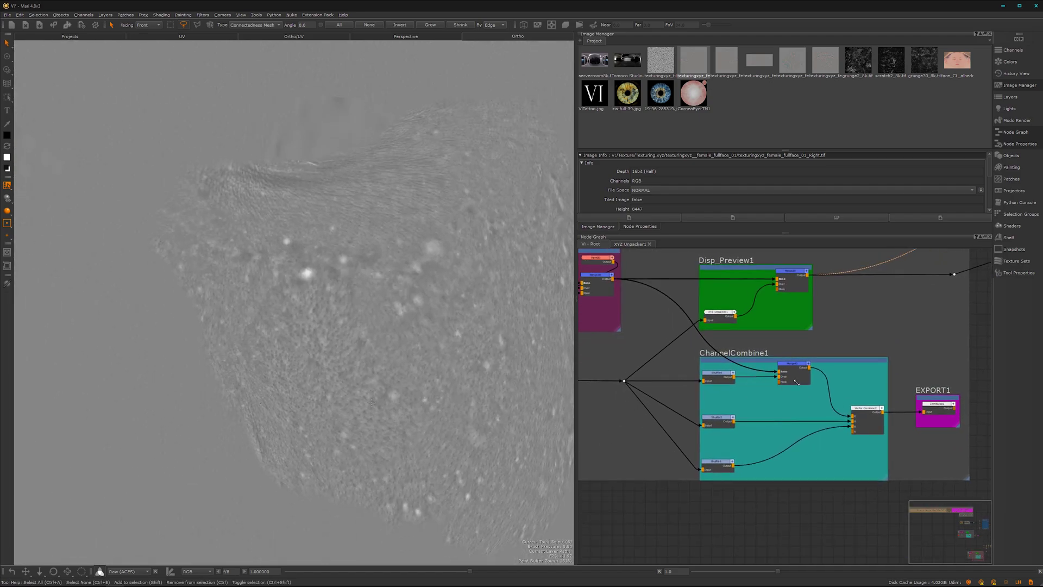
{"action": "scroll", "coordinate": [711, 367], "scroll_direction": "up", "scroll_amount": 1}
{"action": "left_click", "coordinate": [710, 371]}
{"action": "left_click", "coordinate": [763, 403]}
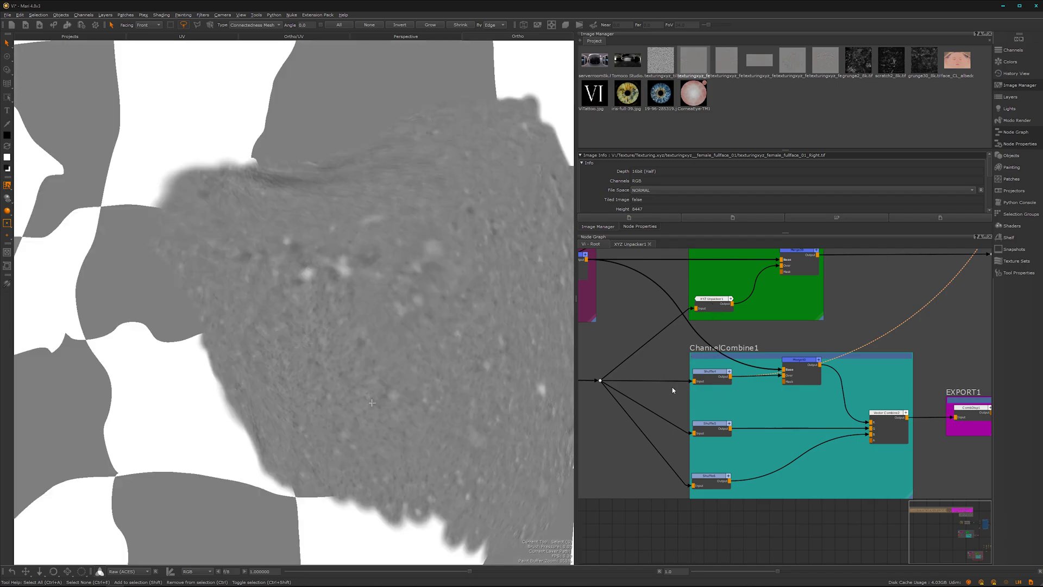
{"action": "middle_click_drag", "start_coordinate": [673, 390], "coordinate": [694, 383]}
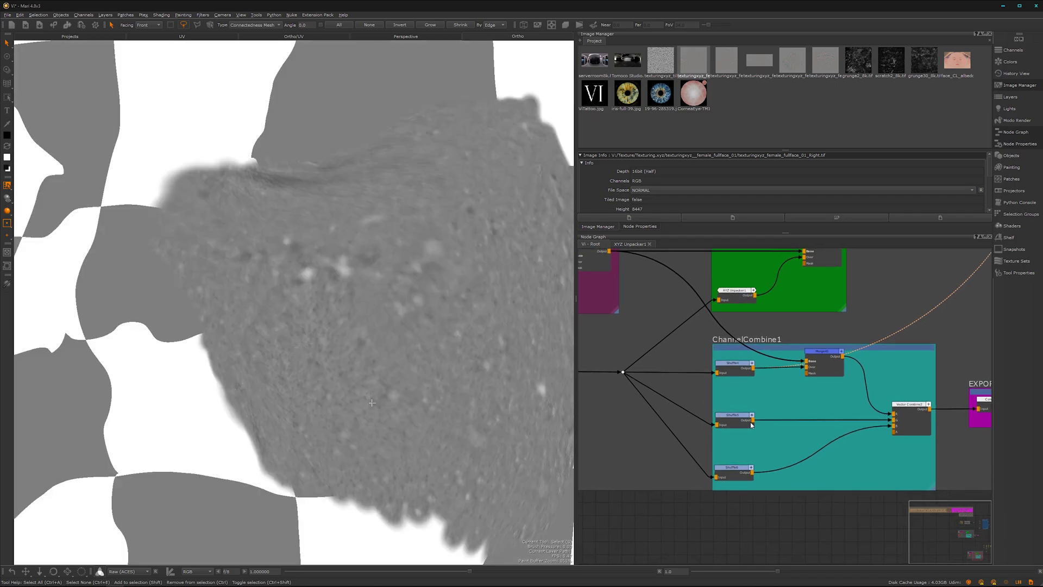
View the output of the middle Shuffle node in ChannelCombine1 and examine its skin detail up close
{"action": "left_click", "coordinate": [734, 418]}
{"action": "key", "text": "1"}
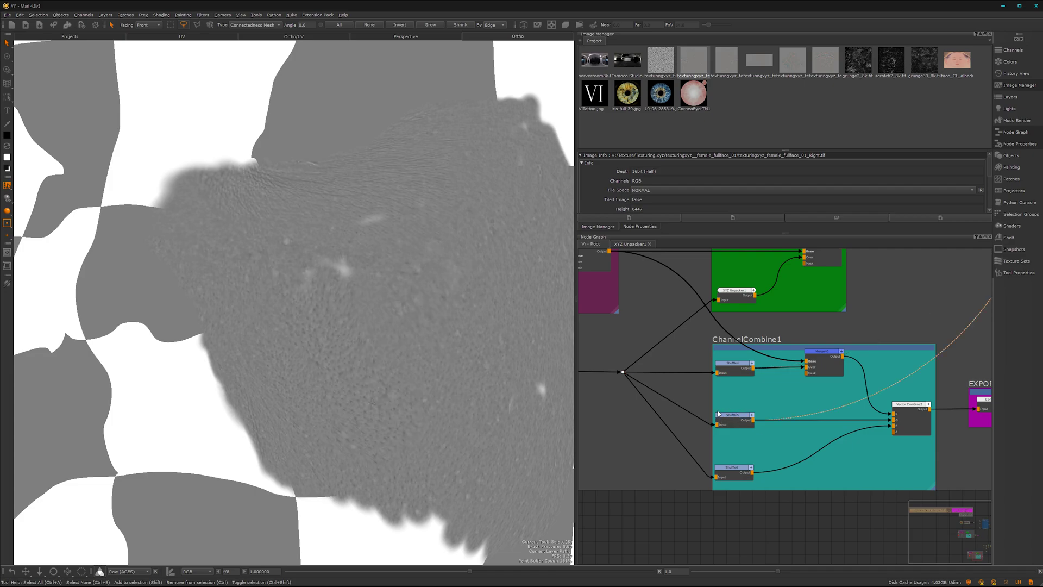
{"action": "mouse_move", "coordinate": [353, 384]}
{"action": "right_mouse_down", "text": "alt"}
{"action": "mouse_move", "coordinate": [468, 349]}
{"action": "mouse_move", "coordinate": [426, 380]}
{"action": "mouse_move", "coordinate": [353, 364]}
{"action": "right_mouse_up", "text": "alt"}
{"action": "mouse_move", "coordinate": [352, 363]}
{"action": "middle_mouse_down", "text": "alt"}
{"action": "mouse_move", "coordinate": [344, 375]}
{"action": "mouse_move", "coordinate": [314, 340]}
{"action": "middle_mouse_up", "text": "alt"}
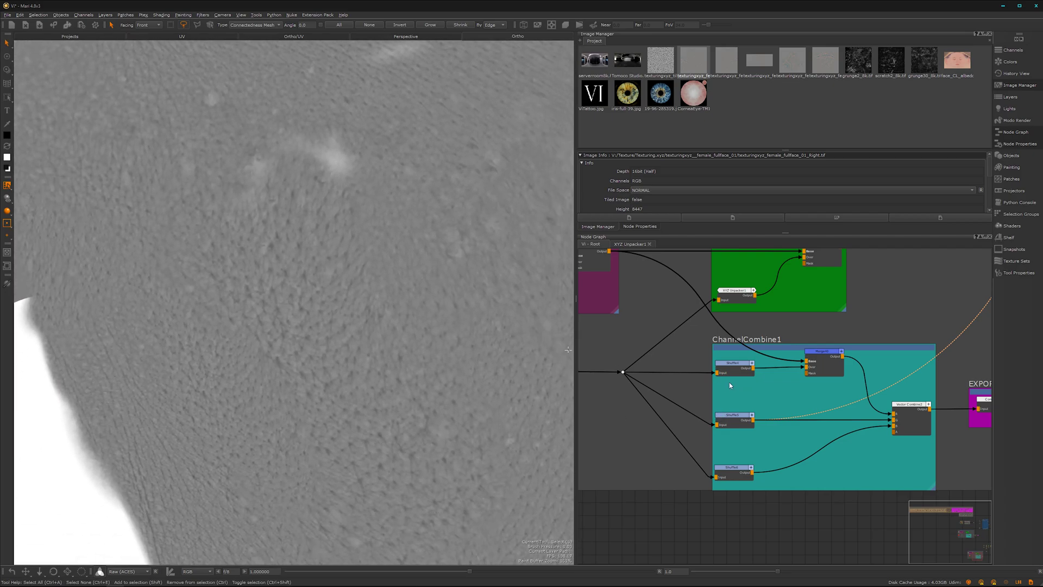
{"action": "right_click_drag", "start_coordinate": [478, 363], "coordinate": [454, 346], "text": "alt"}
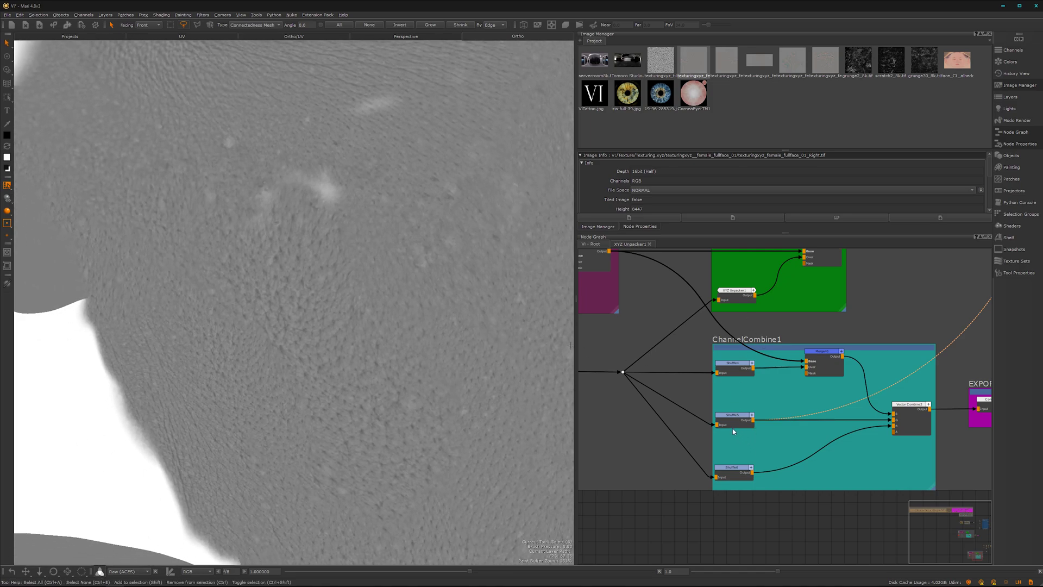
{"action": "mouse_move", "coordinate": [372, 386]}
{"action": "middle_mouse_down", "text": "alt"}
{"action": "mouse_move", "coordinate": [375, 364]}
{"action": "mouse_move", "coordinate": [415, 359]}
{"action": "mouse_move", "coordinate": [363, 384]}
{"action": "mouse_move", "coordinate": [355, 434]}
{"action": "mouse_move", "coordinate": [373, 386]}
{"action": "middle_mouse_up", "text": "alt"}
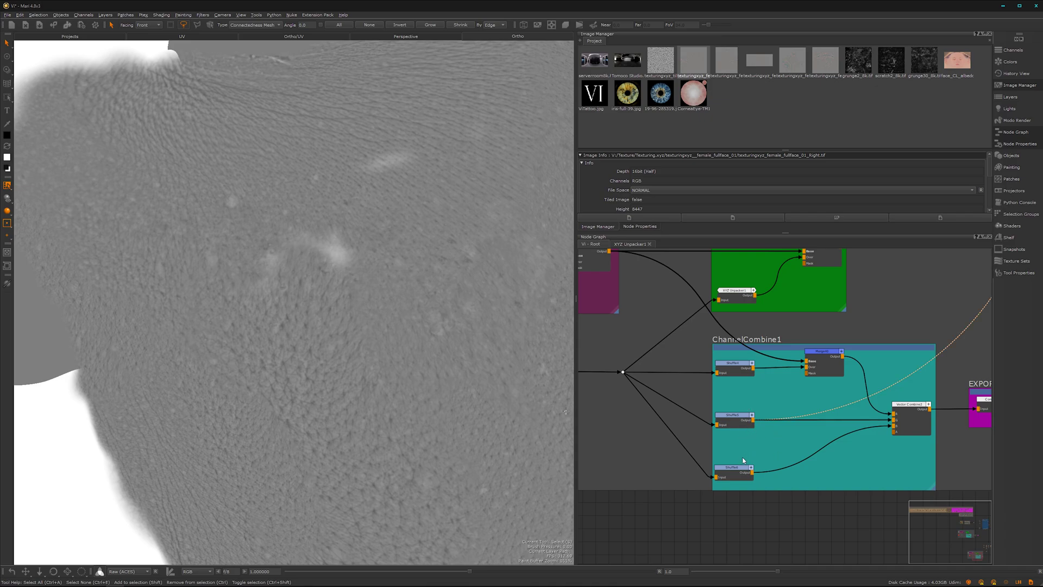
View the output of the lowest Shuffle node in ChannelCombine1 over the whole painted cheek
{"action": "left_click", "coordinate": [736, 473]}
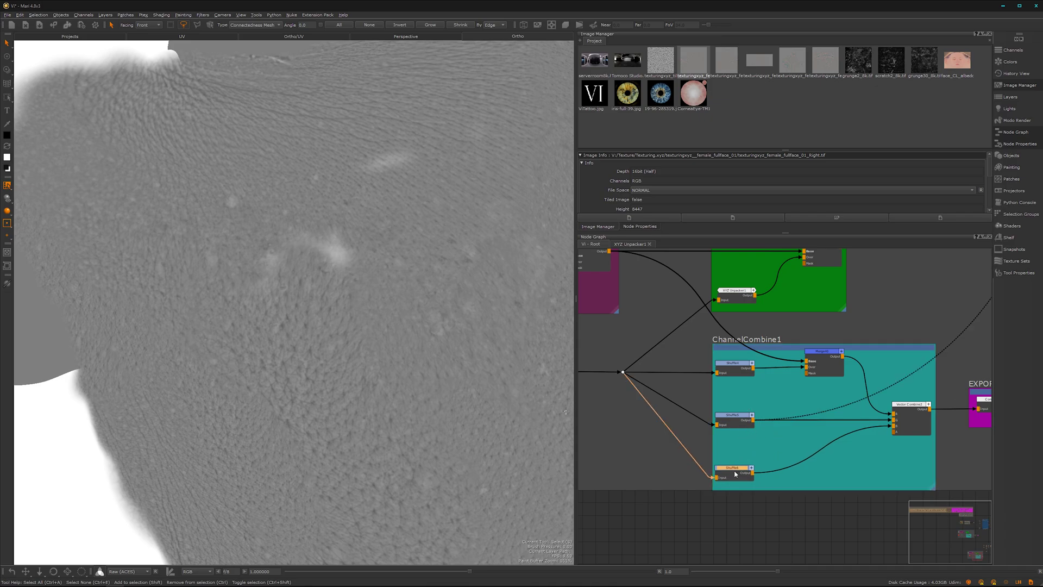
{"action": "key", "text": "v"}
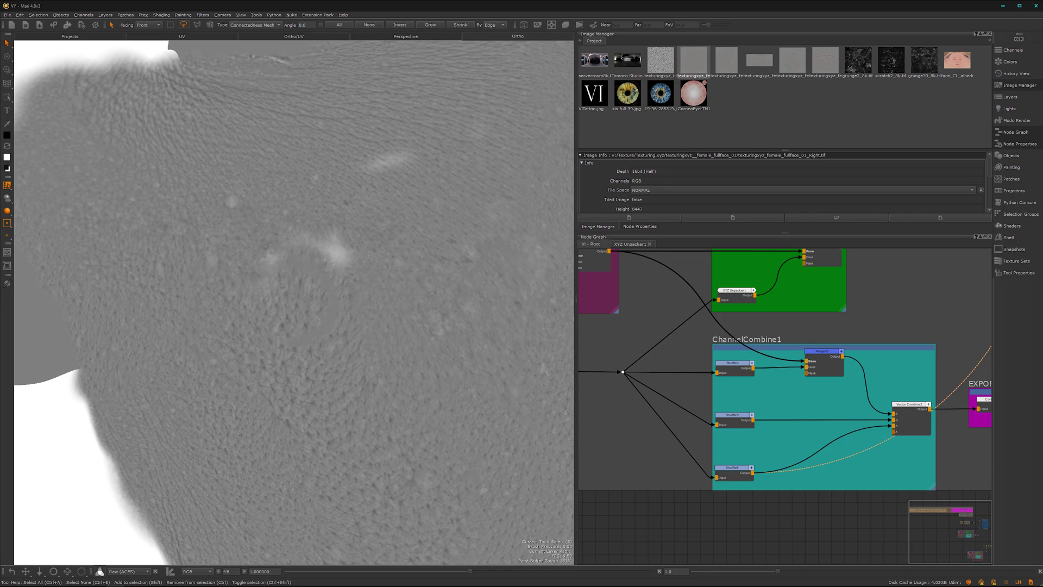
{"action": "right_click_drag", "start_coordinate": [433, 371], "coordinate": [558, 376], "text": "alt"}
{"action": "scroll", "coordinate": [558, 375], "scroll_direction": "down", "scroll_amount": 10}
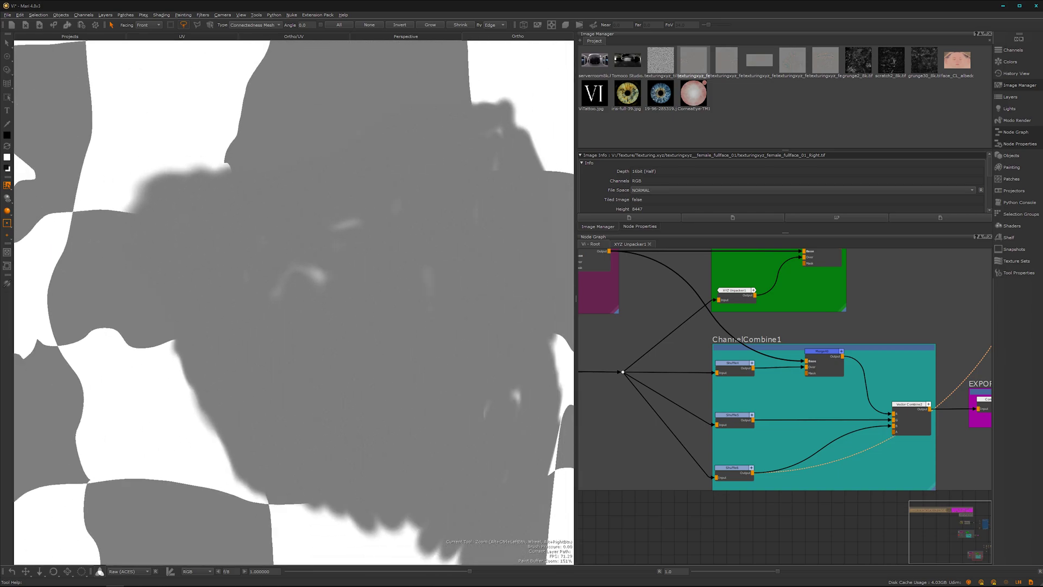
View the output of the Vector Combine node that joins the three shuffled channels
{"action": "middle_click_drag", "start_coordinate": [858, 451], "coordinate": [759, 417]}
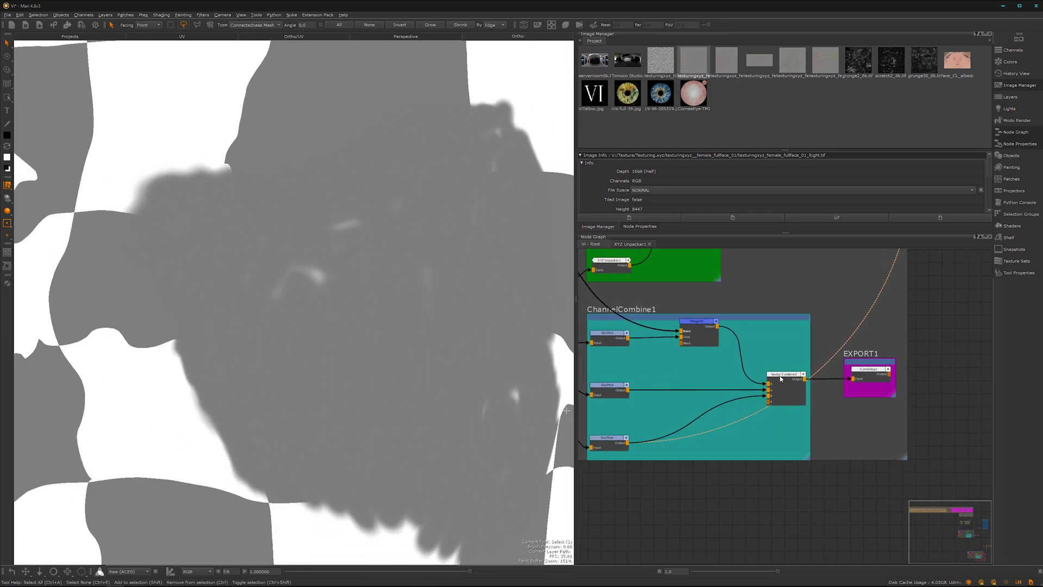
{"action": "left_click", "coordinate": [782, 376]}
{"action": "key", "text": "v"}
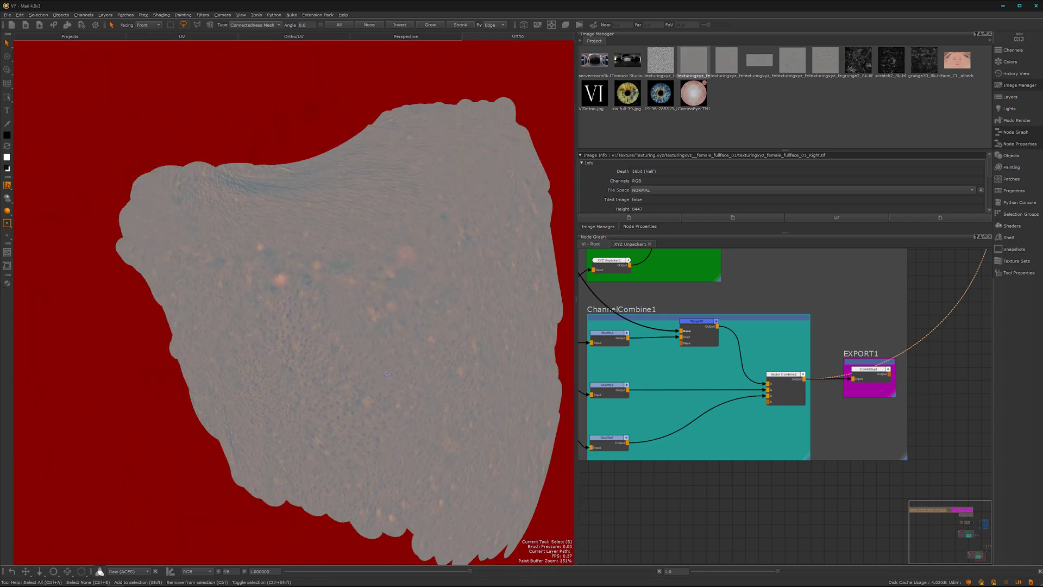
{"action": "left_click_drag", "start_coordinate": [346, 393], "coordinate": [304, 365], "text": "alt"}
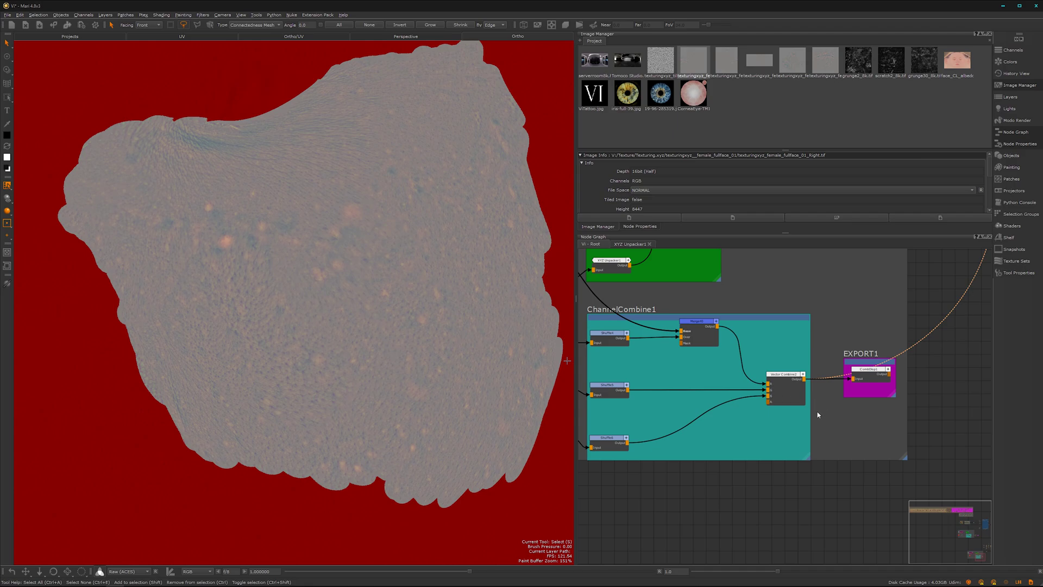
Select the node in EXPORT1, then trace the connections from the base tile into Disp_Preview1 and ChannelCombine1
{"action": "scroll", "coordinate": [817, 414], "scroll_direction": "up", "scroll_amount": 2}
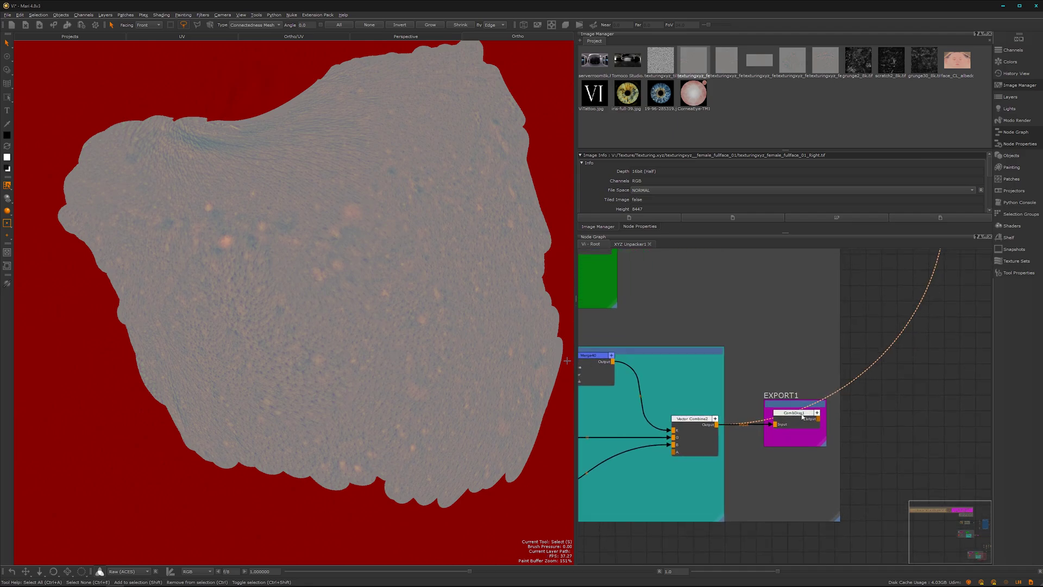
{"action": "left_click", "coordinate": [798, 414]}
{"action": "right_click_drag", "start_coordinate": [376, 326], "coordinate": [303, 396], "text": "alt"}
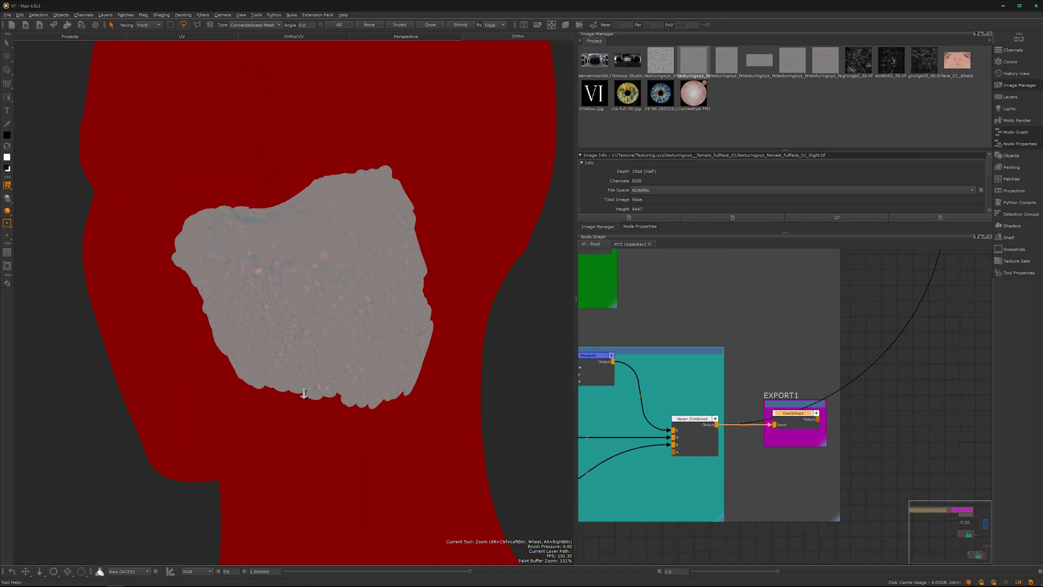
{"action": "right_click_drag", "start_coordinate": [343, 341], "coordinate": [277, 374], "text": "alt"}
{"action": "right_click_drag", "start_coordinate": [859, 404], "coordinate": [860, 404], "text": "alt"}
{"action": "middle_click_drag", "start_coordinate": [681, 324], "coordinate": [944, 458]}
{"action": "middle_click_drag", "start_coordinate": [738, 359], "coordinate": [891, 340]}
{"action": "right_click_drag", "start_coordinate": [726, 404], "coordinate": [778, 365], "text": "alt"}
{"action": "middle_click_drag", "start_coordinate": [783, 362], "coordinate": [653, 308]}
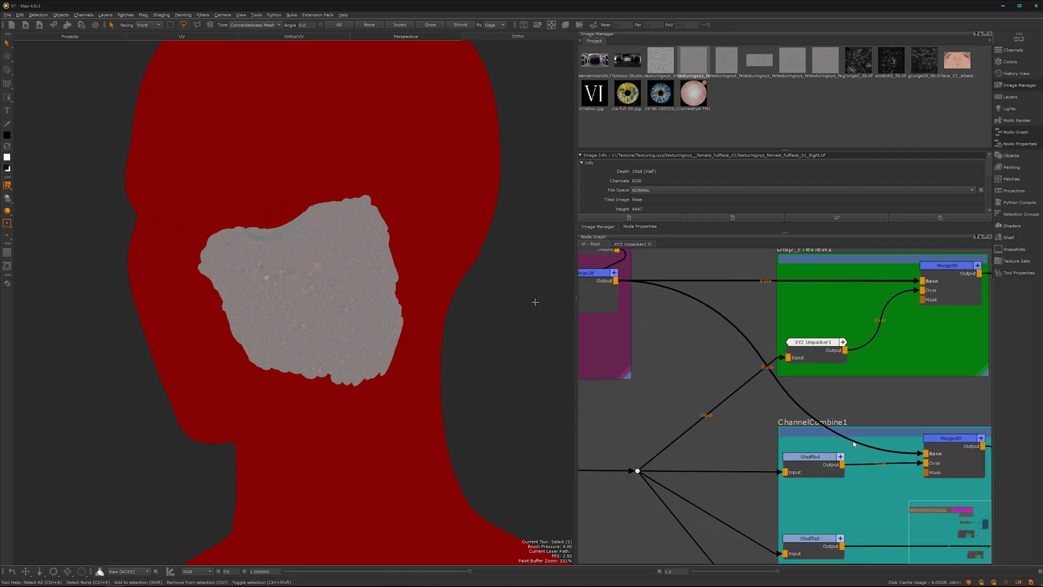
Examine the combined displacement map on the head, in close-up at the paint edge and over the unpainted areas
{"action": "left_click_drag", "start_coordinate": [250, 337], "coordinate": [329, 283], "text": "alt"}
{"action": "right_click_drag", "start_coordinate": [329, 283], "coordinate": [511, 348], "text": "alt"}
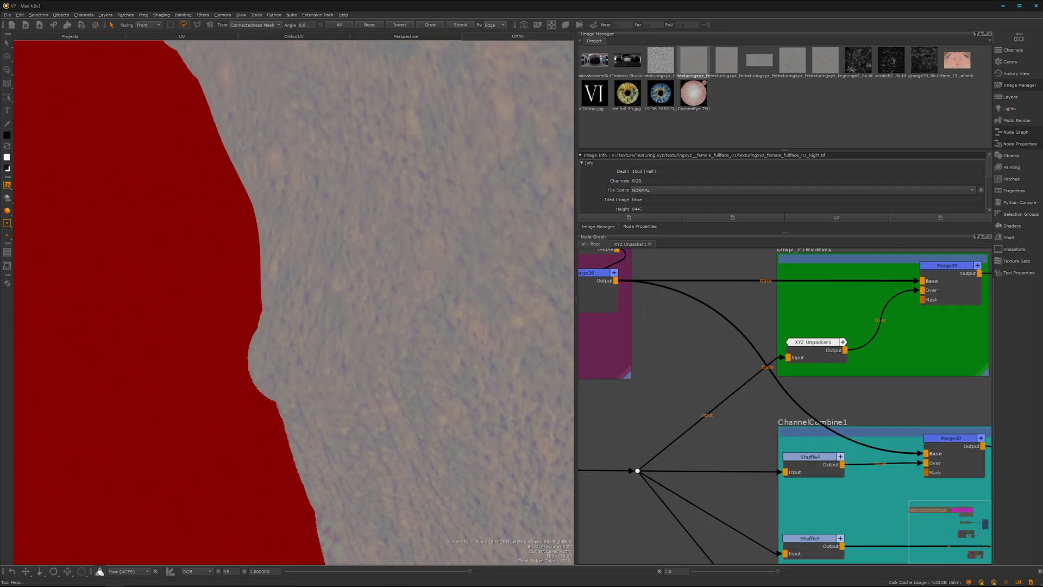
{"action": "middle_click_drag", "start_coordinate": [292, 359], "coordinate": [531, 335], "text": "alt"}
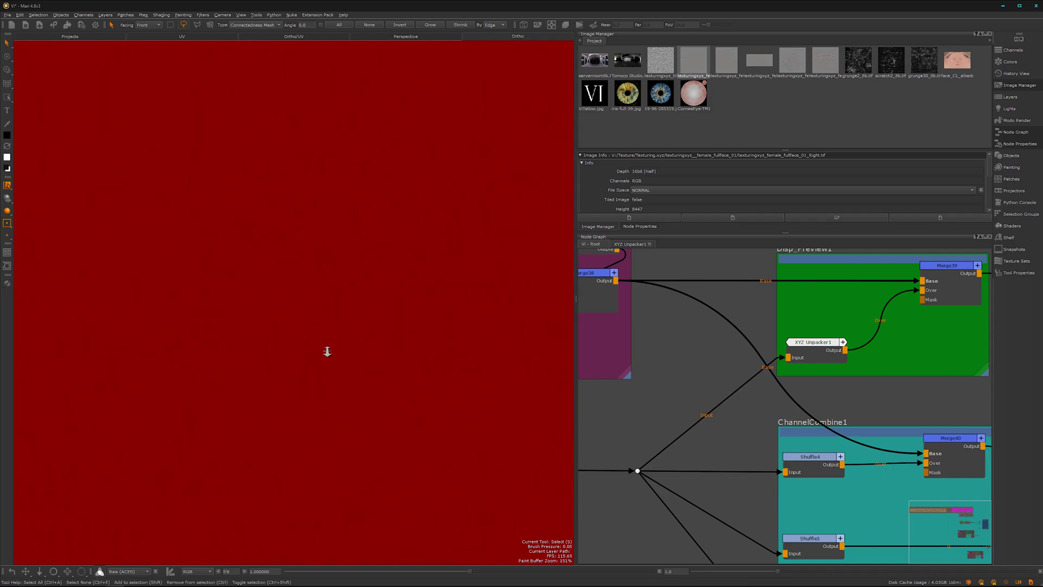
{"action": "right_click_drag", "start_coordinate": [327, 352], "coordinate": [203, 464], "text": "alt"}
{"action": "middle_click_drag", "start_coordinate": [324, 316], "coordinate": [411, 412], "text": "alt"}
{"action": "left_click_drag", "start_coordinate": [300, 350], "coordinate": [262, 352], "text": "alt"}
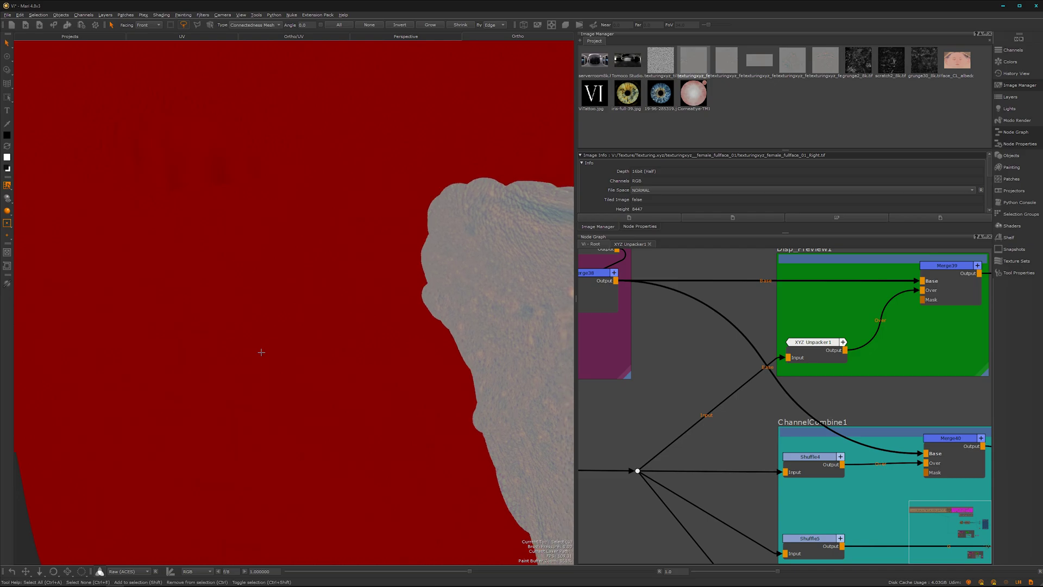
{"action": "mouse_move", "coordinate": [347, 368]}
{"action": "right_mouse_down", "text": "alt"}
{"action": "mouse_move", "coordinate": [408, 377]}
{"action": "mouse_move", "coordinate": [267, 438]}
{"action": "mouse_move", "coordinate": [325, 411]}
{"action": "mouse_move", "coordinate": [462, 402]}
{"action": "right_mouse_up", "text": "alt"}
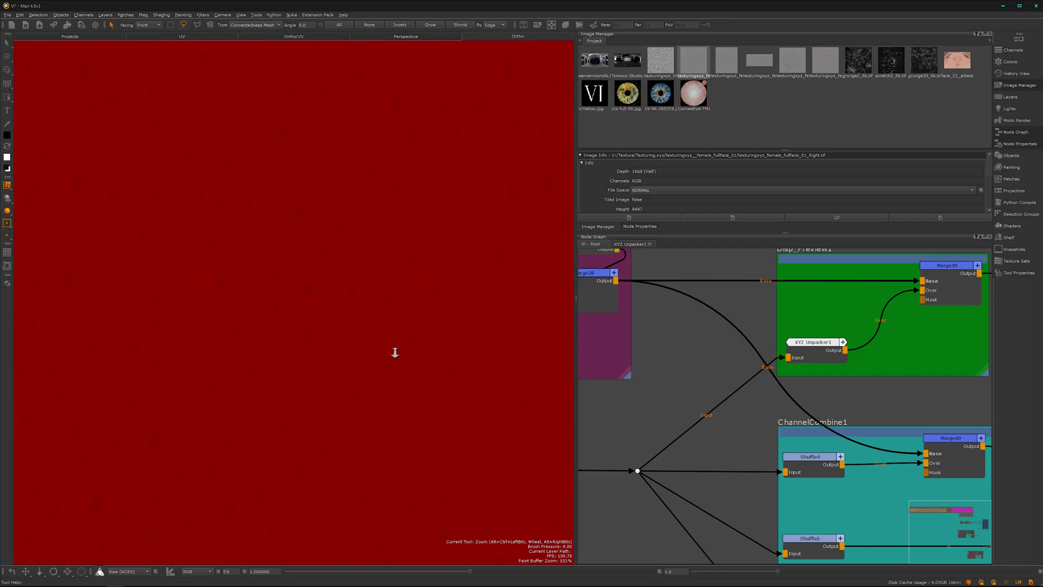
{"action": "mouse_move", "coordinate": [395, 353]}
{"action": "right_mouse_down", "text": "alt"}
{"action": "mouse_move", "coordinate": [407, 349]}
{"action": "mouse_move", "coordinate": [299, 380]}
{"action": "right_mouse_up", "text": "alt"}
{"action": "right_click_drag", "start_coordinate": [349, 303], "coordinate": [277, 352], "text": "alt"}
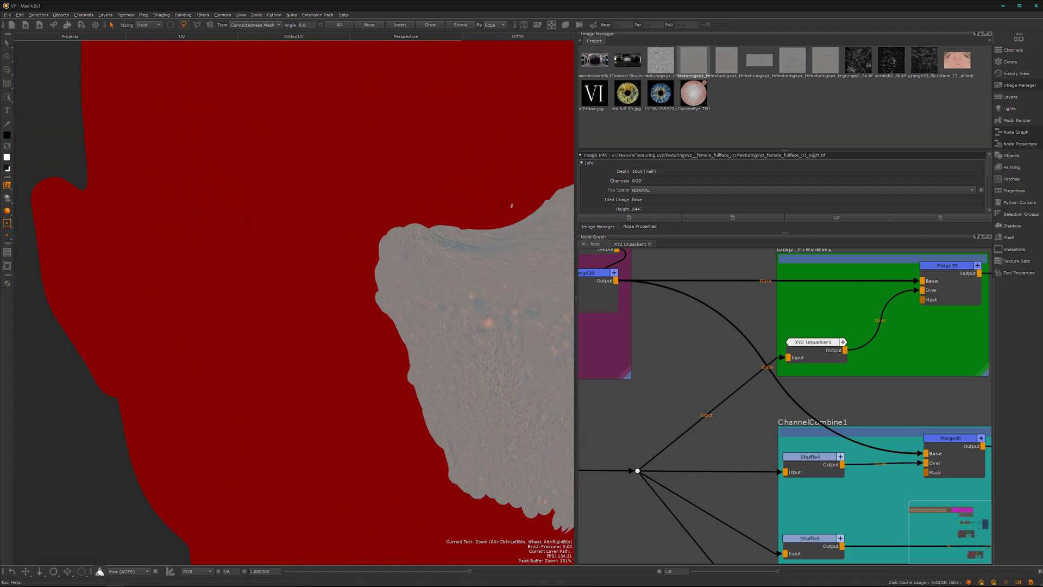
{"action": "mouse_move", "coordinate": [511, 205]}
{"action": "right_mouse_down", "text": "alt"}
{"action": "mouse_move", "coordinate": [311, 392]}
{"action": "mouse_move", "coordinate": [329, 328]}
{"action": "right_mouse_up", "text": "alt"}
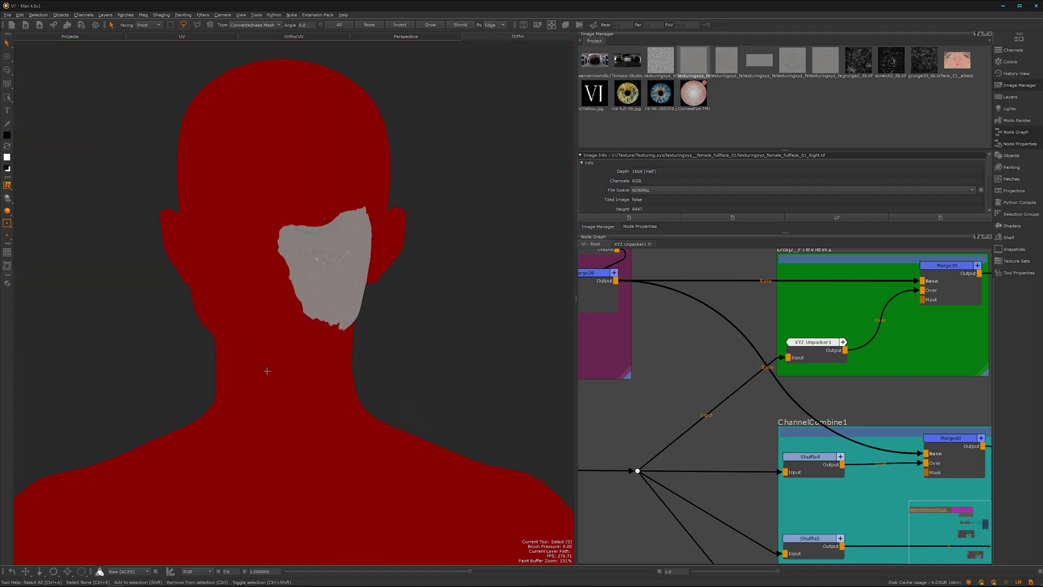
{"action": "left_click_drag", "start_coordinate": [302, 340], "coordinate": [236, 354], "text": "alt"}
{"action": "right_click_drag", "start_coordinate": [255, 347], "coordinate": [318, 356], "text": "alt"}
{"action": "middle_click_drag", "start_coordinate": [317, 356], "coordinate": [258, 373], "text": "alt"}
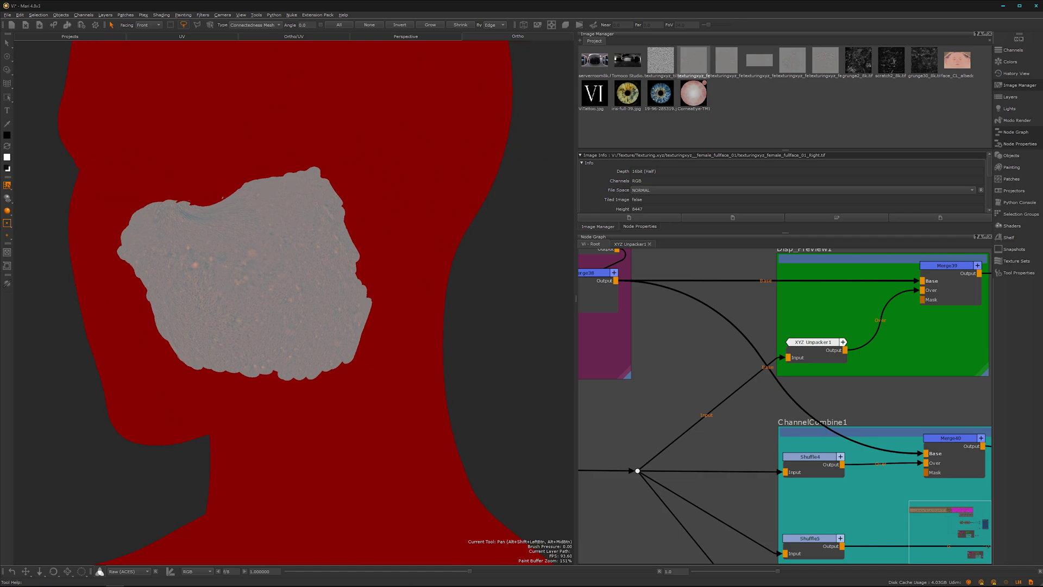
Look over the whole Displacement 1 node network and its outgoing connections
{"action": "scroll", "coordinate": [702, 473], "scroll_direction": "down", "scroll_amount": 5}
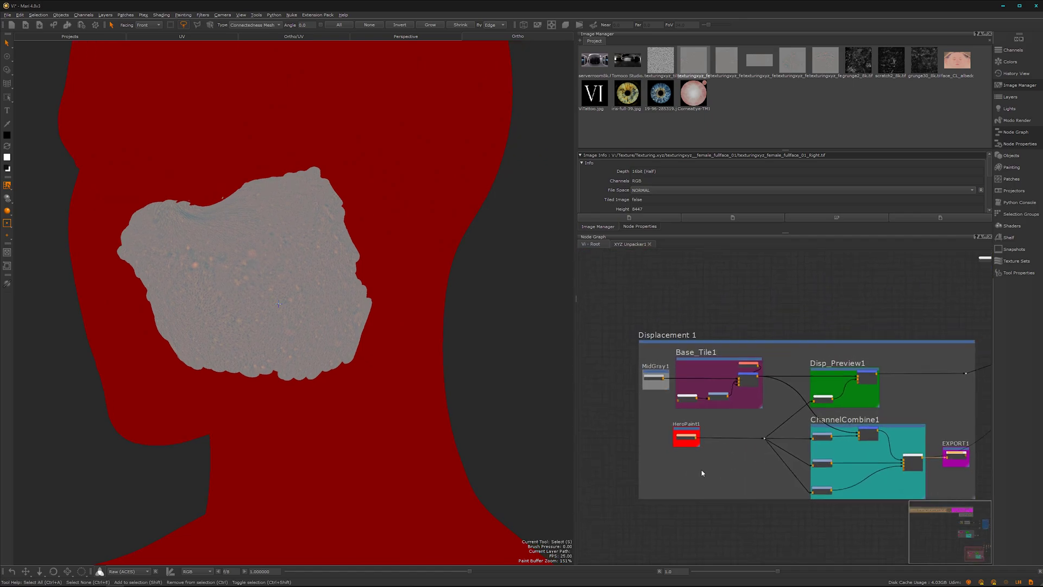
{"action": "scroll", "coordinate": [703, 474], "scroll_direction": "down", "scroll_amount": 1}
{"action": "middle_click_drag", "start_coordinate": [744, 464], "coordinate": [667, 456]}
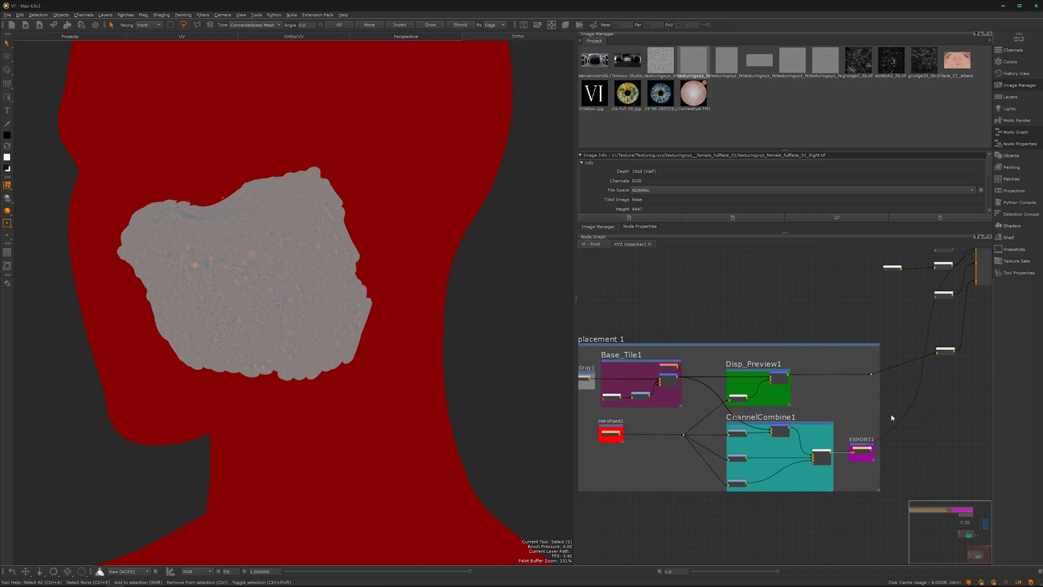
Follow the outputs of Disp_Preview1 and EXPORT1 to the downstream nodes, then inspect the Disp_Preview1 and ChannelCombine1 groups up close
{"action": "right_click_drag", "start_coordinate": [705, 507], "coordinate": [619, 519], "text": "alt"}
{"action": "middle_click_drag", "start_coordinate": [714, 513], "coordinate": [748, 459]}
{"action": "right_click_drag", "start_coordinate": [717, 477], "coordinate": [779, 445], "text": "alt"}
{"action": "middle_click_drag", "start_coordinate": [779, 444], "coordinate": [741, 453]}
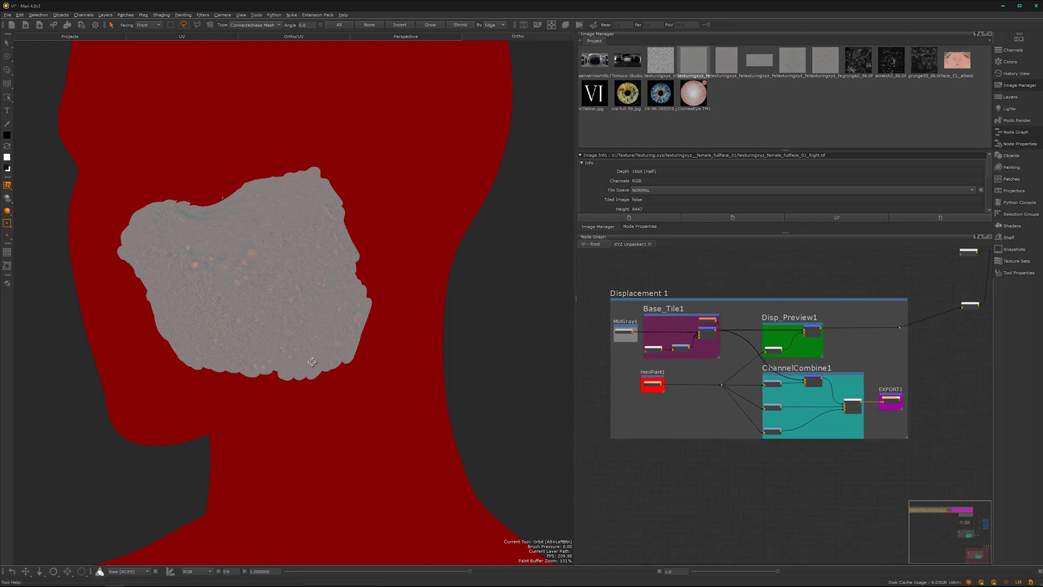
{"action": "left_click_drag", "start_coordinate": [499, 484], "coordinate": [538, 464], "text": "alt"}
{"action": "right_click_drag", "start_coordinate": [831, 490], "coordinate": [737, 505], "text": "alt"}
{"action": "middle_click_drag", "start_coordinate": [737, 506], "coordinate": [595, 550]}
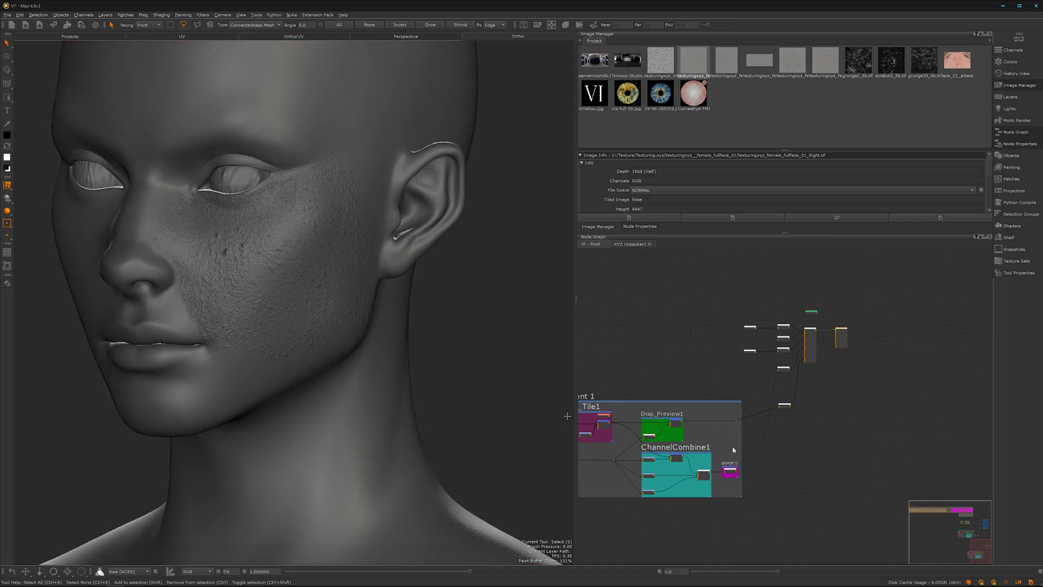
{"action": "middle_click_drag", "start_coordinate": [668, 404], "coordinate": [840, 379]}
{"action": "scroll", "coordinate": [840, 379], "scroll_direction": "up", "scroll_amount": 5}
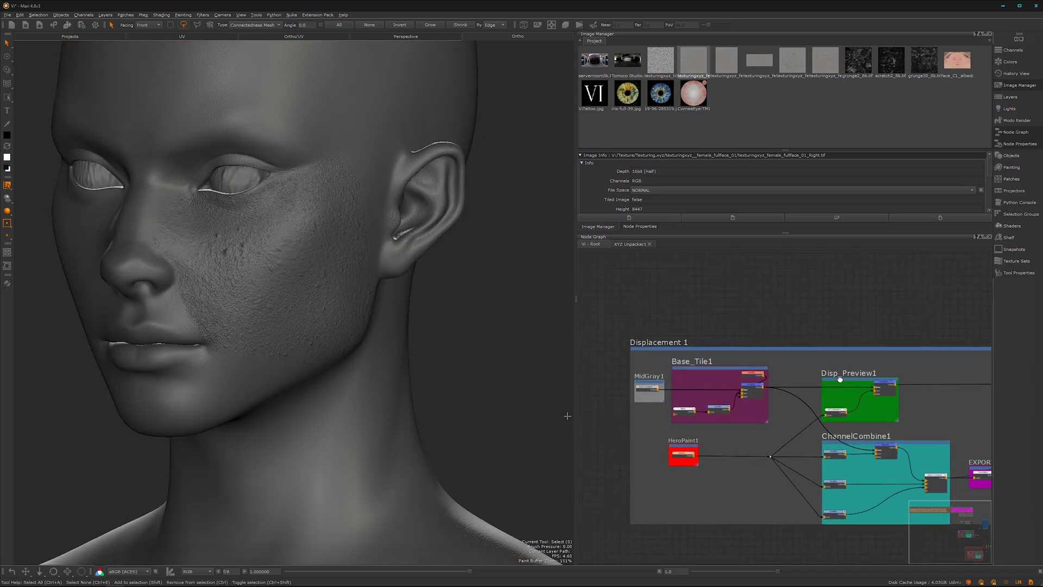
{"action": "scroll", "coordinate": [839, 380], "scroll_direction": "up", "scroll_amount": 3}
In the XYZ Unpacker node of Disp_Preview1, set the Grade Lift to -0.2 and the Gain to 1.2, judging the skin detail on the cheek
{"action": "left_click", "coordinate": [746, 390]}
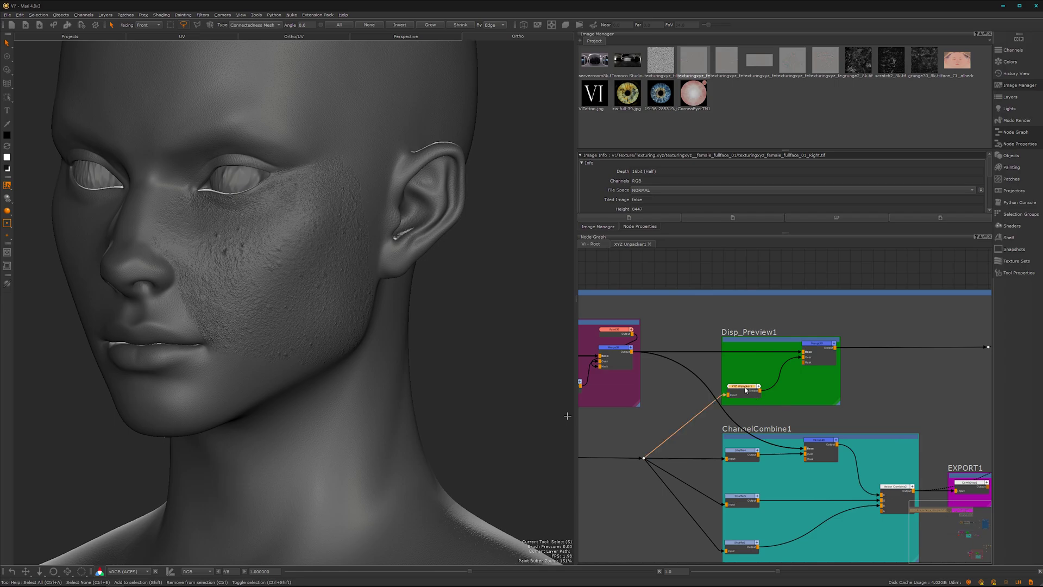
{"action": "right_click_drag", "start_coordinate": [272, 298], "coordinate": [413, 296], "text": "alt"}
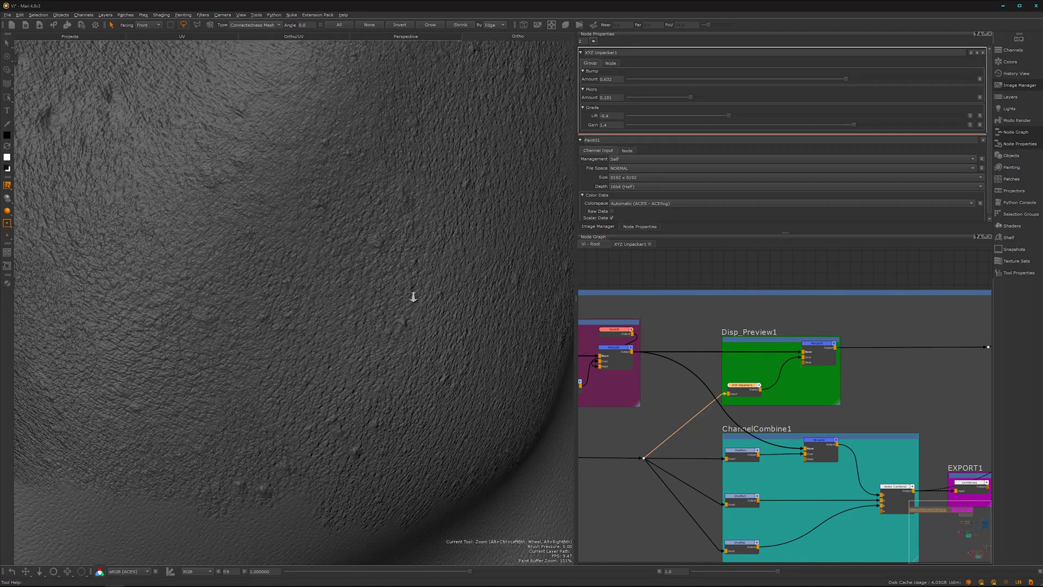
{"action": "middle_click_drag", "start_coordinate": [359, 291], "coordinate": [431, 301], "text": "alt"}
{"action": "right_click_drag", "start_coordinate": [430, 300], "coordinate": [396, 294], "text": "alt"}
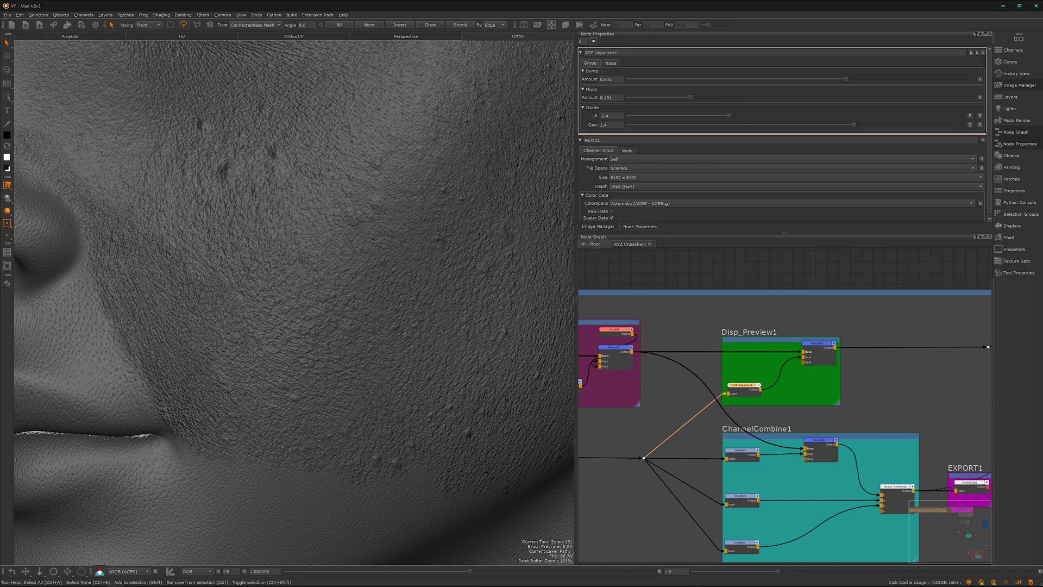
{"action": "middle_click_drag", "start_coordinate": [171, 429], "coordinate": [267, 383], "text": "alt"}
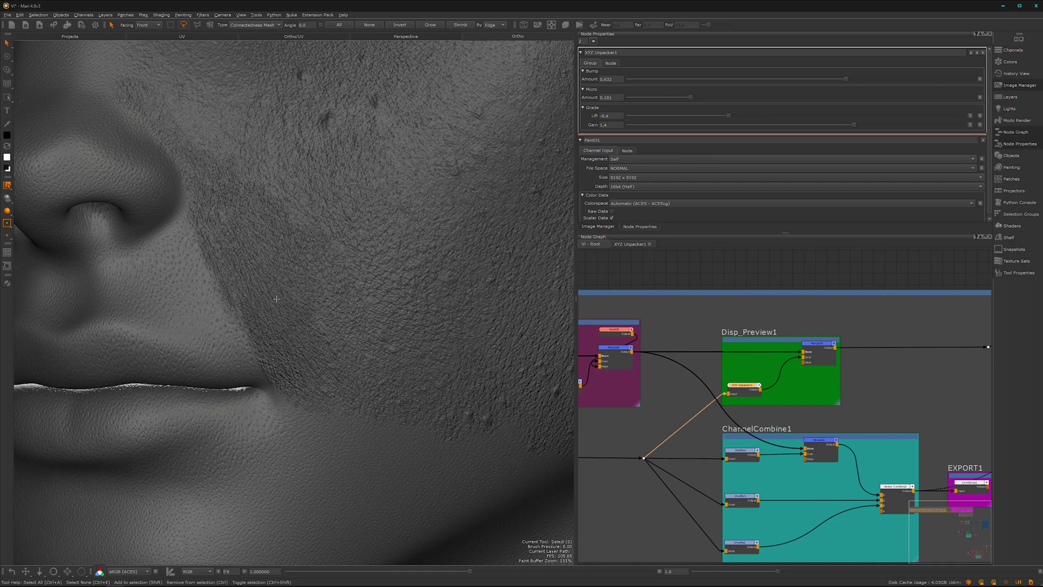
{"action": "left_click", "coordinate": [613, 118]}
{"action": "key", "text": "BackSpace"}
{"action": "type", "text": "2"}
{"action": "left_click", "coordinate": [612, 126]}
{"action": "key", "text": "Return"}
{"action": "mouse_move", "coordinate": [399, 296]}
{"action": "right_mouse_down", "text": "alt"}
{"action": "mouse_move", "coordinate": [331, 324]}
{"action": "mouse_move", "coordinate": [309, 345]}
{"action": "mouse_move", "coordinate": [385, 308]}
{"action": "right_mouse_up", "text": "alt"}
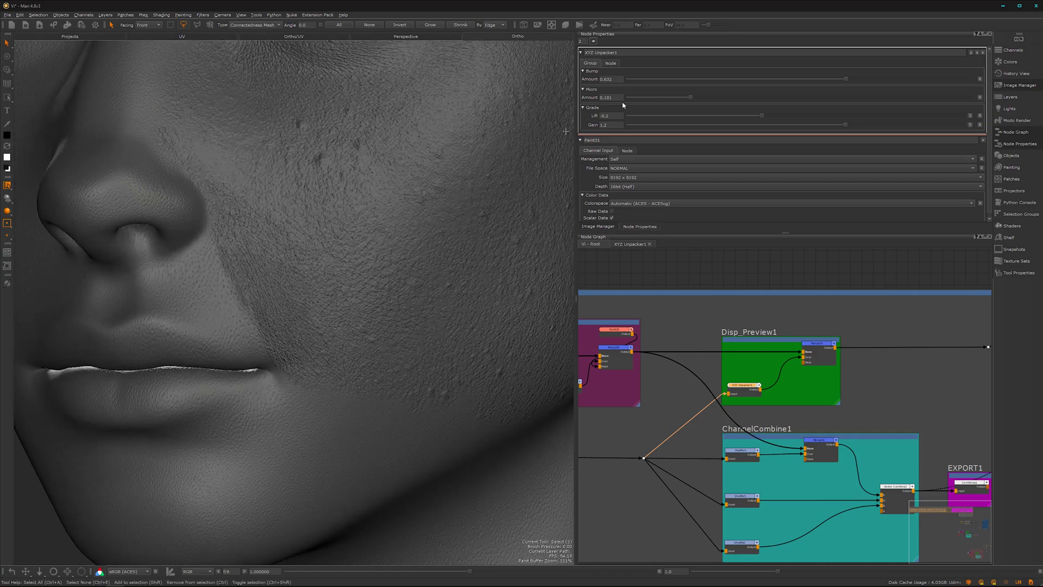
Lower the XYZ Unpacker's Micro amount to 0.135 and check the skin detail on the whole face
{"action": "left_click_drag", "start_coordinate": [687, 99], "coordinate": [673, 101]}
{"action": "middle_click_drag", "start_coordinate": [407, 267], "coordinate": [372, 342], "text": "alt"}
{"action": "left_click_drag", "start_coordinate": [373, 342], "coordinate": [393, 333], "text": "alt"}
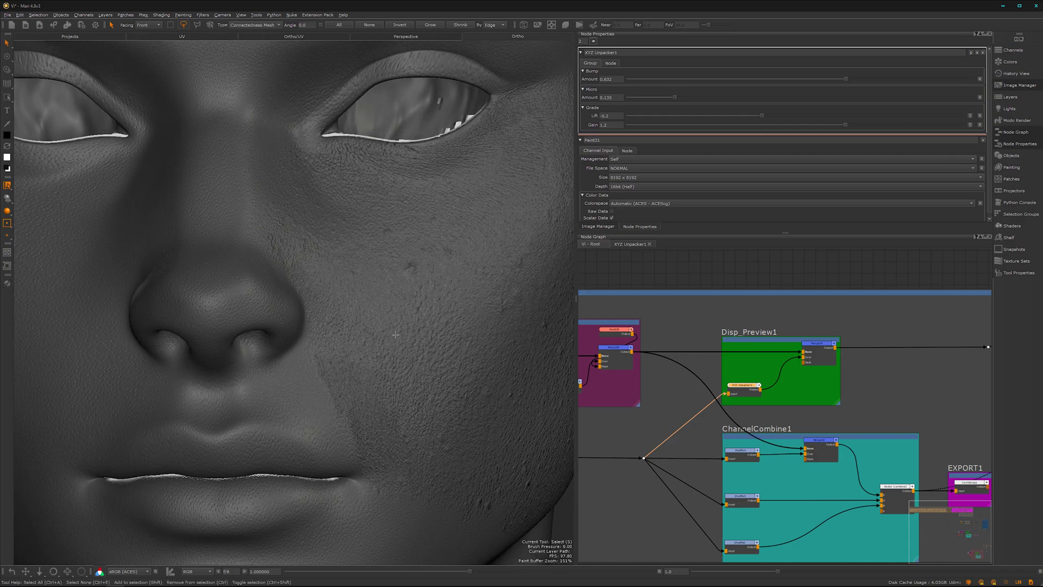
{"action": "right_click_drag", "start_coordinate": [394, 333], "coordinate": [381, 355], "text": "alt"}
{"action": "scroll", "coordinate": [381, 355], "scroll_direction": "down", "scroll_amount": 2}
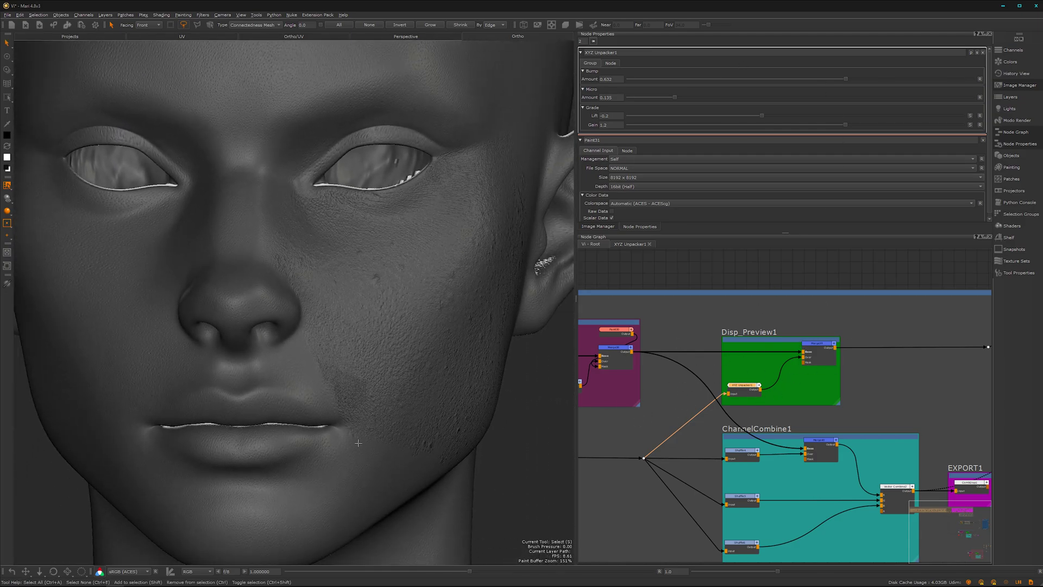
{"action": "scroll", "coordinate": [337, 423], "scroll_direction": "down", "scroll_amount": 2}
{"action": "scroll", "coordinate": [380, 362], "scroll_direction": "down", "scroll_amount": 2}
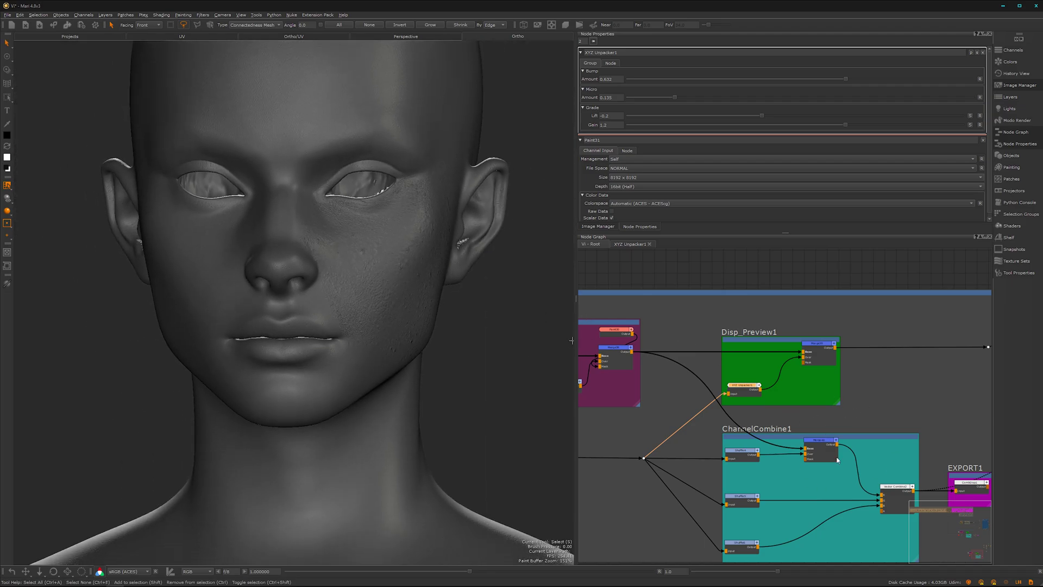
Frame the Displacement 1 network and examine the adjusted displacement preview around the eye, nose and cheek and across the whole head
{"action": "right_click_drag", "start_coordinate": [853, 465], "coordinate": [662, 506], "text": "alt"}
{"action": "middle_click_drag", "start_coordinate": [743, 472], "coordinate": [728, 427]}
{"action": "scroll", "coordinate": [728, 427], "scroll_direction": "up", "scroll_amount": 1}
{"action": "scroll", "coordinate": [707, 431], "scroll_direction": "down", "scroll_amount": 3}
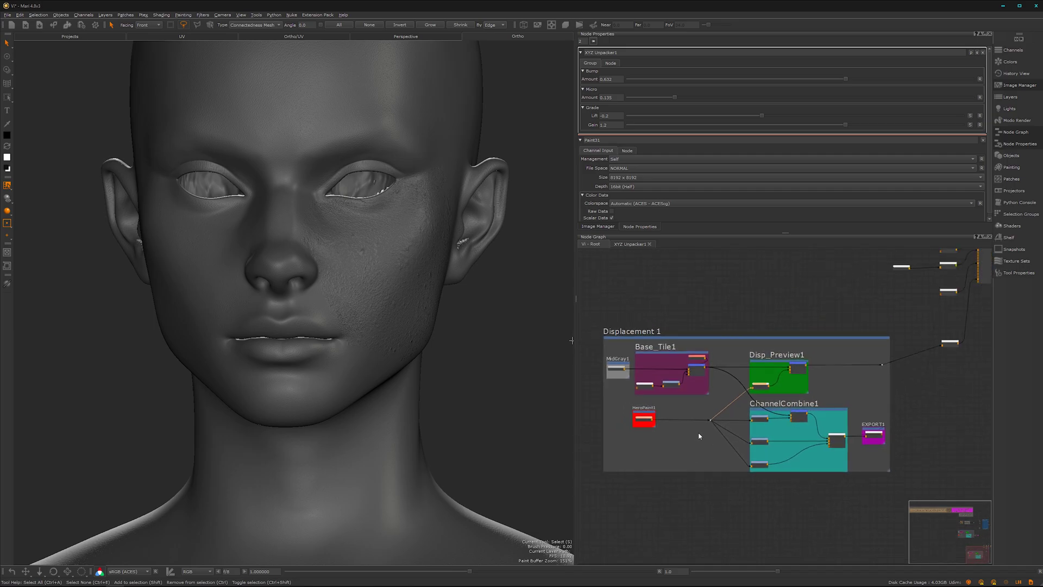
{"action": "middle_click_drag", "start_coordinate": [316, 261], "coordinate": [319, 354], "text": "alt"}
{"action": "left_click_drag", "start_coordinate": [319, 354], "coordinate": [239, 377], "text": "alt"}
{"action": "right_click_drag", "start_coordinate": [346, 383], "coordinate": [436, 366], "text": "alt"}
{"action": "middle_click_drag", "start_coordinate": [299, 377], "coordinate": [165, 382], "text": "alt"}
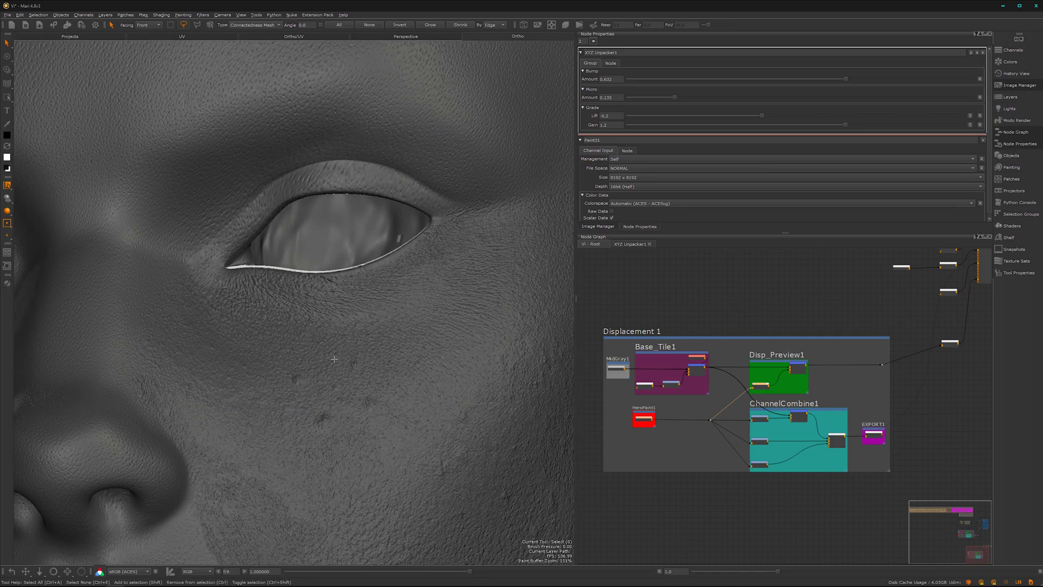
{"action": "left_click_drag", "start_coordinate": [327, 411], "coordinate": [324, 437], "text": "alt"}
{"action": "right_click_drag", "start_coordinate": [398, 436], "coordinate": [338, 463], "text": "alt"}
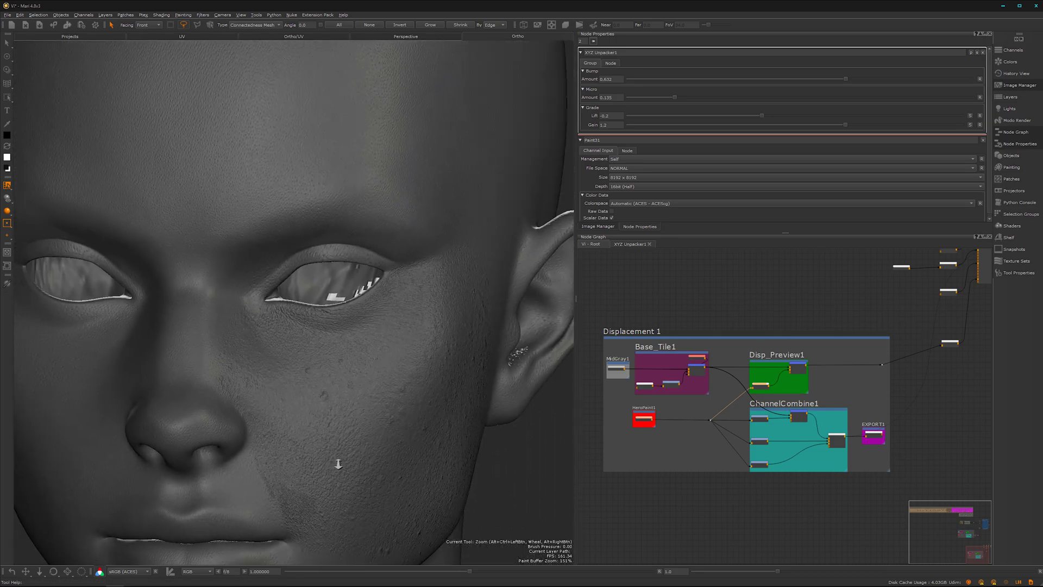
{"action": "middle_click_drag", "start_coordinate": [314, 473], "coordinate": [364, 370], "text": "alt"}
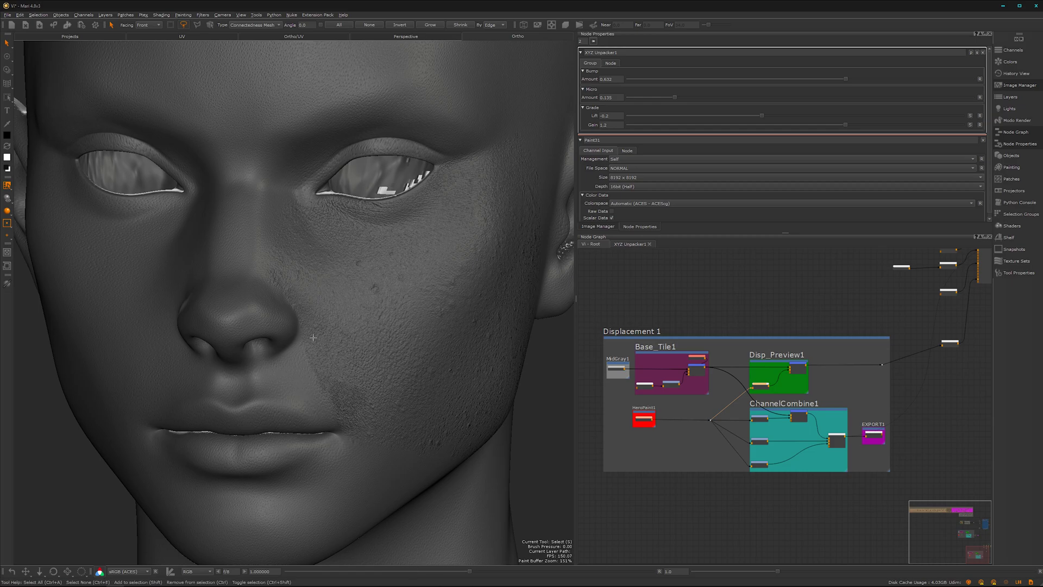
{"action": "left_click_drag", "start_coordinate": [261, 361], "coordinate": [288, 349], "text": "alt"}
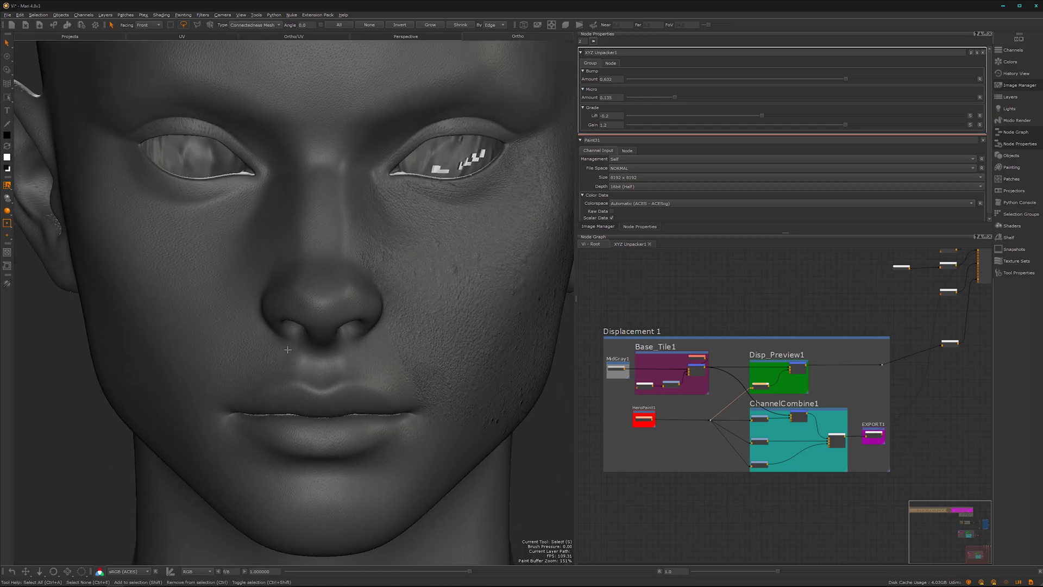
{"action": "right_click_drag", "start_coordinate": [372, 324], "coordinate": [384, 321], "text": "alt"}
{"action": "middle_click_drag", "start_coordinate": [371, 343], "coordinate": [393, 423], "text": "alt"}
{"action": "right_click_drag", "start_coordinate": [404, 339], "coordinate": [337, 409], "text": "alt"}
{"action": "mouse_move", "coordinate": [338, 408]}
{"action": "left_mouse_down", "text": "alt"}
{"action": "mouse_move", "coordinate": [346, 415]}
{"action": "mouse_move", "coordinate": [324, 409]}
{"action": "mouse_move", "coordinate": [350, 406]}
{"action": "left_mouse_up", "text": "alt"}
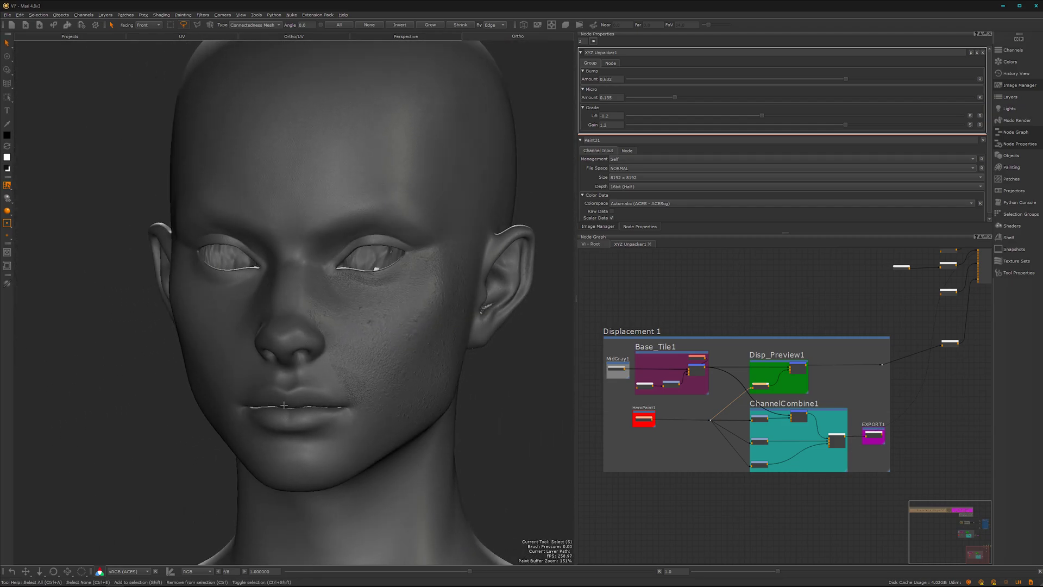